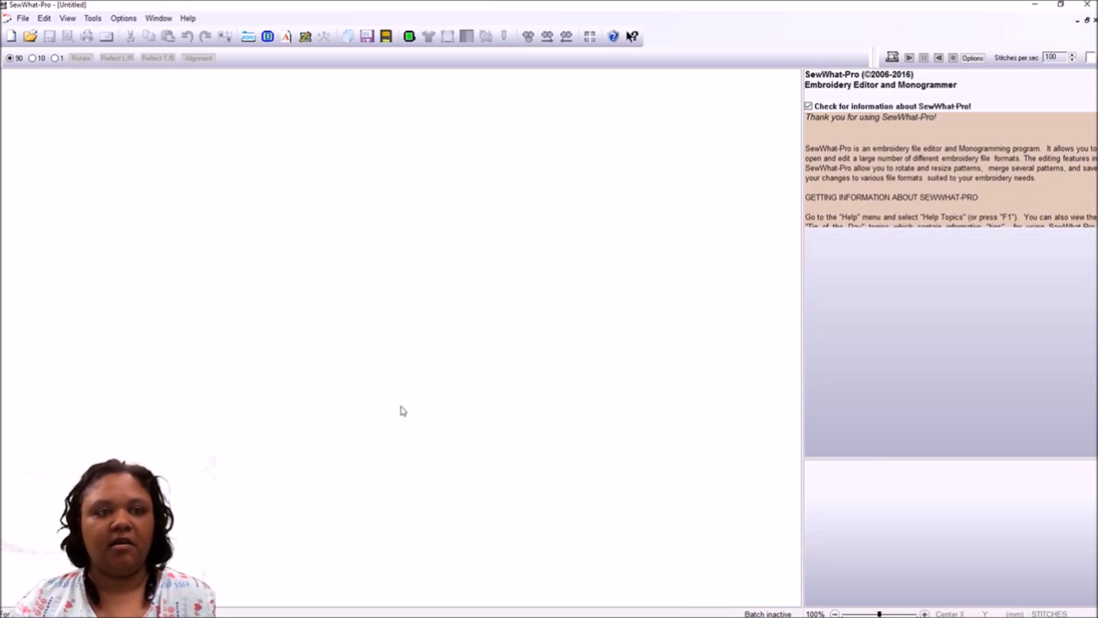
click(30, 36)
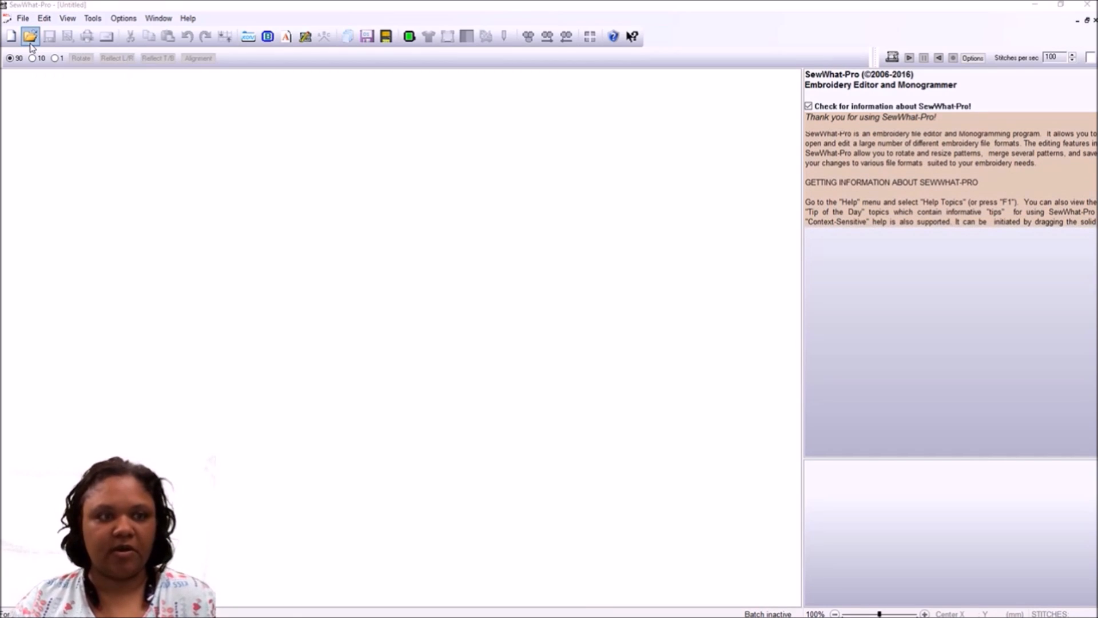
click(572, 204)
click(572, 204)
click(756, 178)
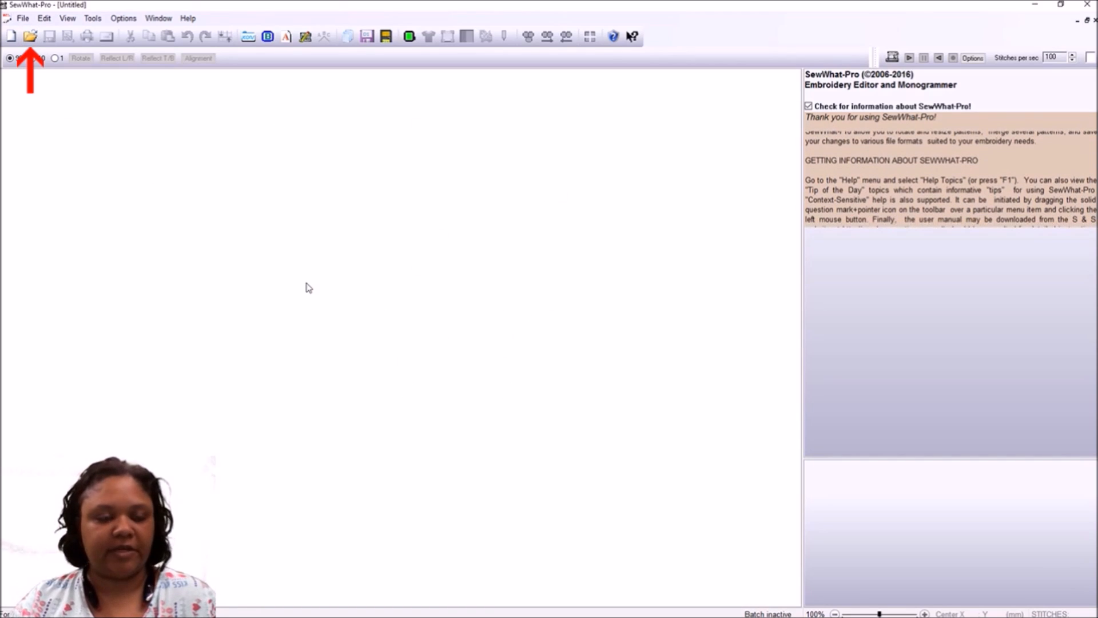
Browse for an embroidery file to open, going up to the PE500 folder and into its 1EMBLIB subfolder
click(30, 38)
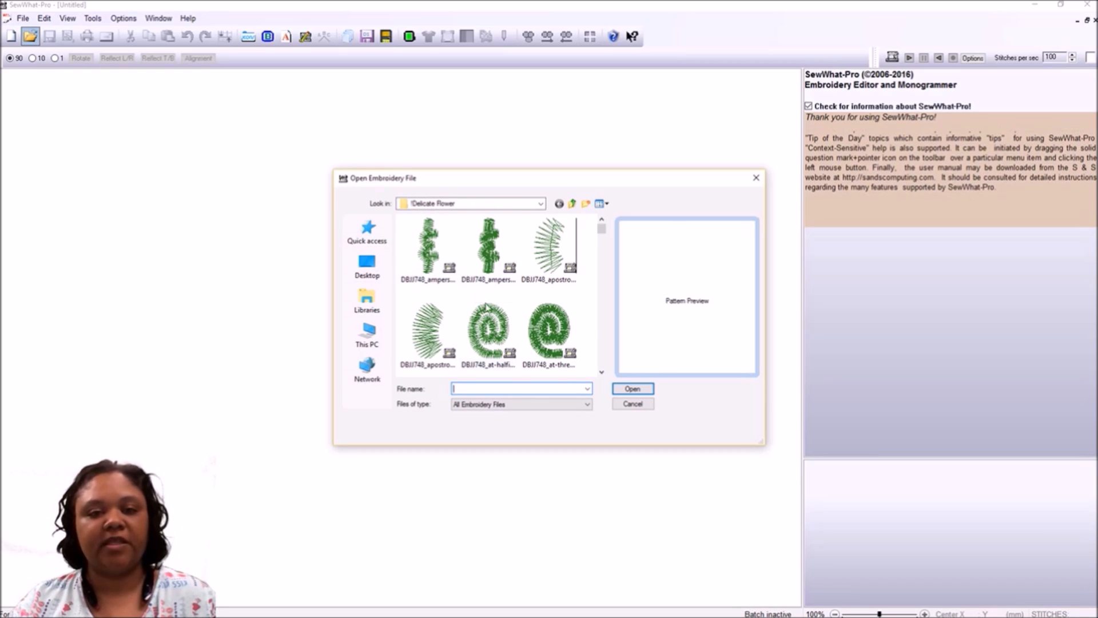
click(573, 204)
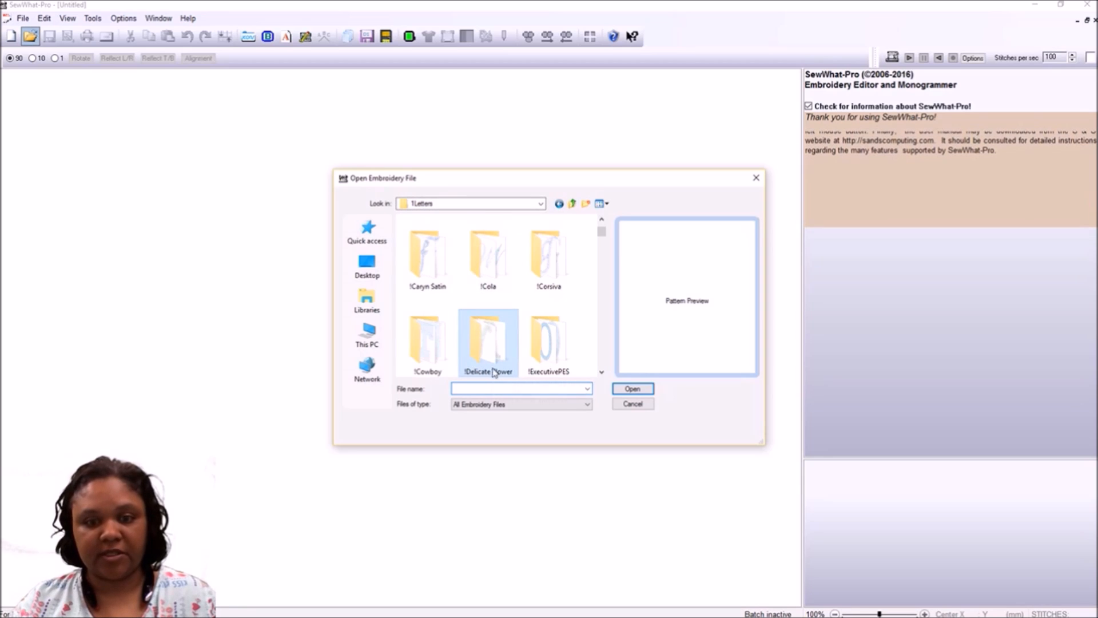
click(578, 204)
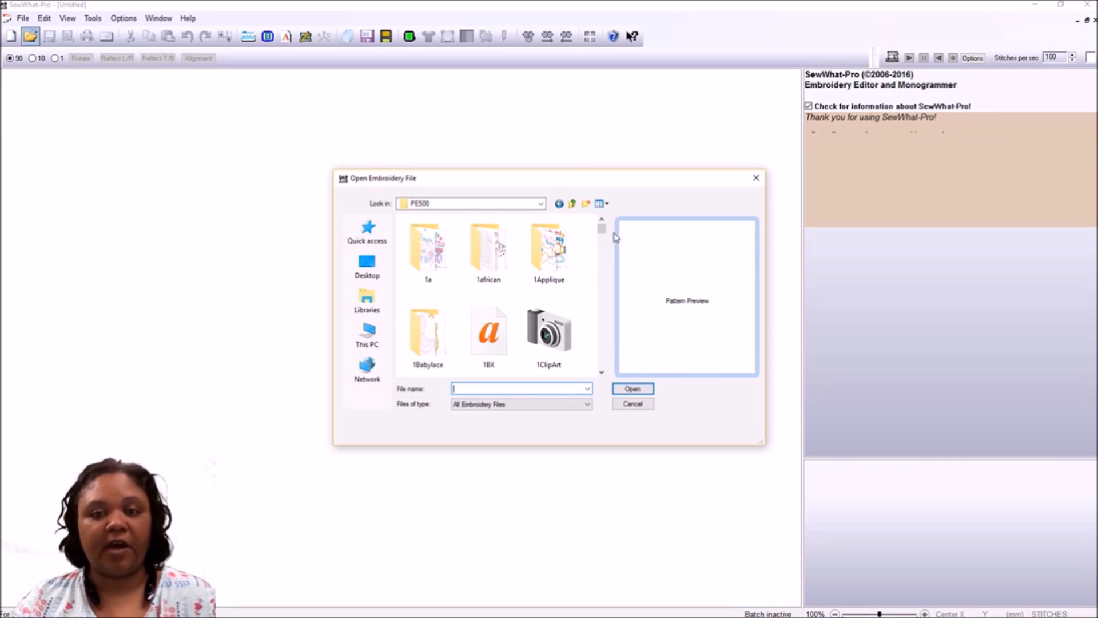
scroll(605, 233, down, 3)
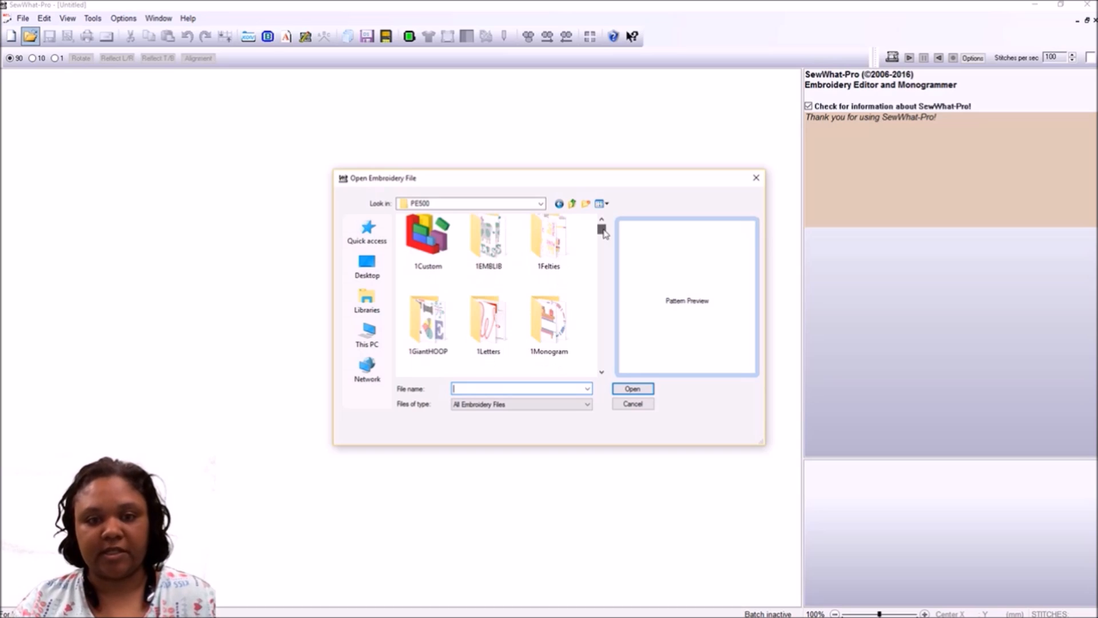
scroll(604, 232, up, 3)
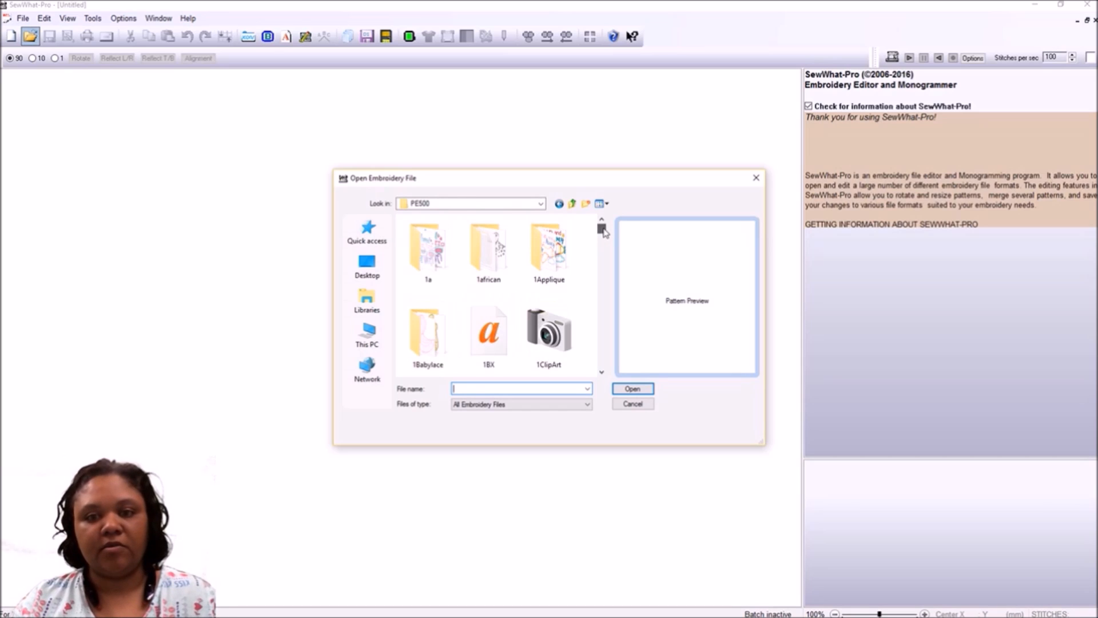
scroll(607, 374, down, 1)
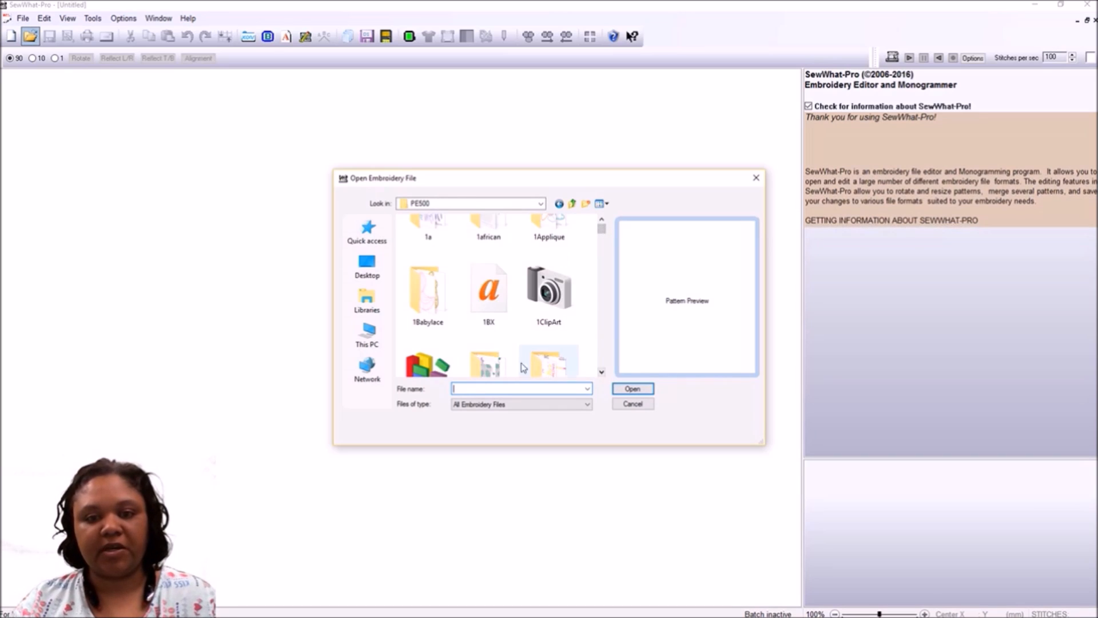
double_click(478, 362)
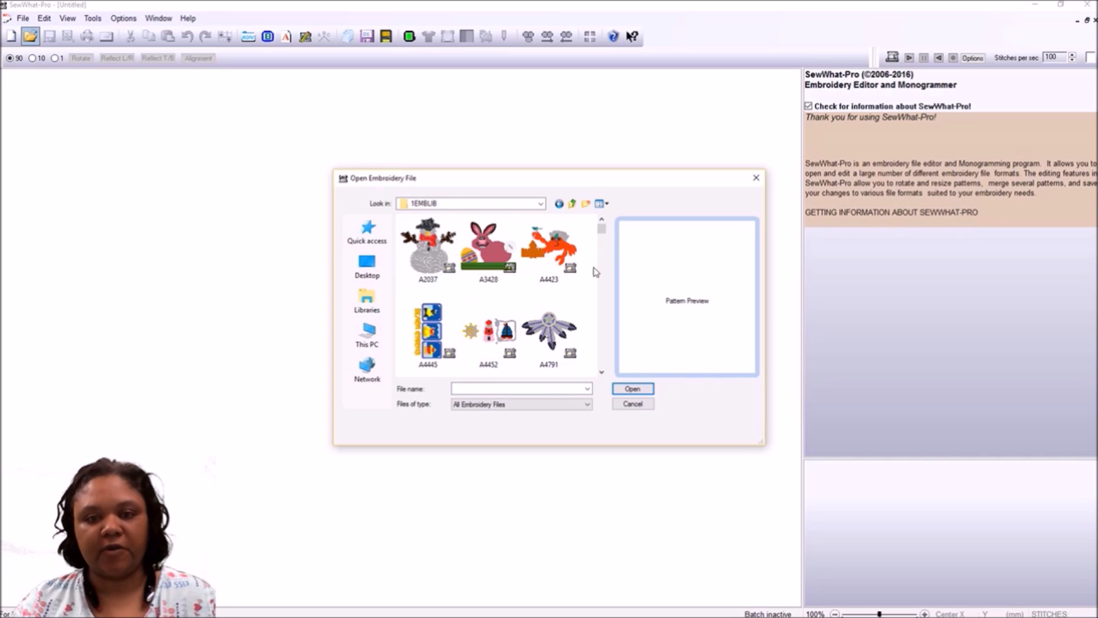
Find the penguin design C7425 in the 1EMBLIB folder and open it
scroll(602, 235, down, 3)
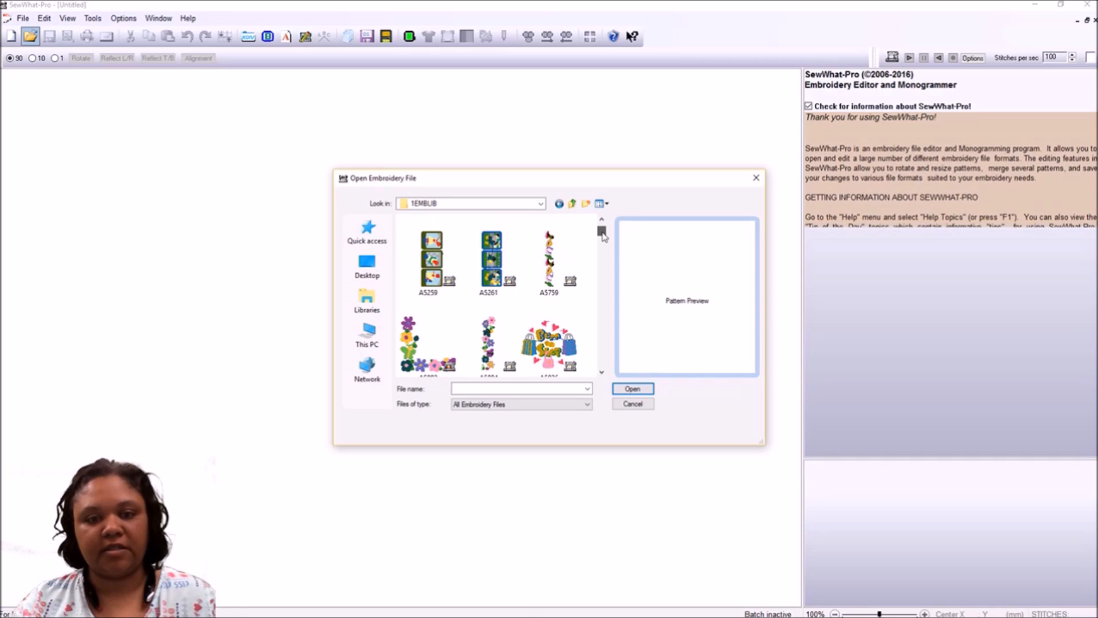
scroll(604, 238, down, 3)
scroll(603, 239, down, 3)
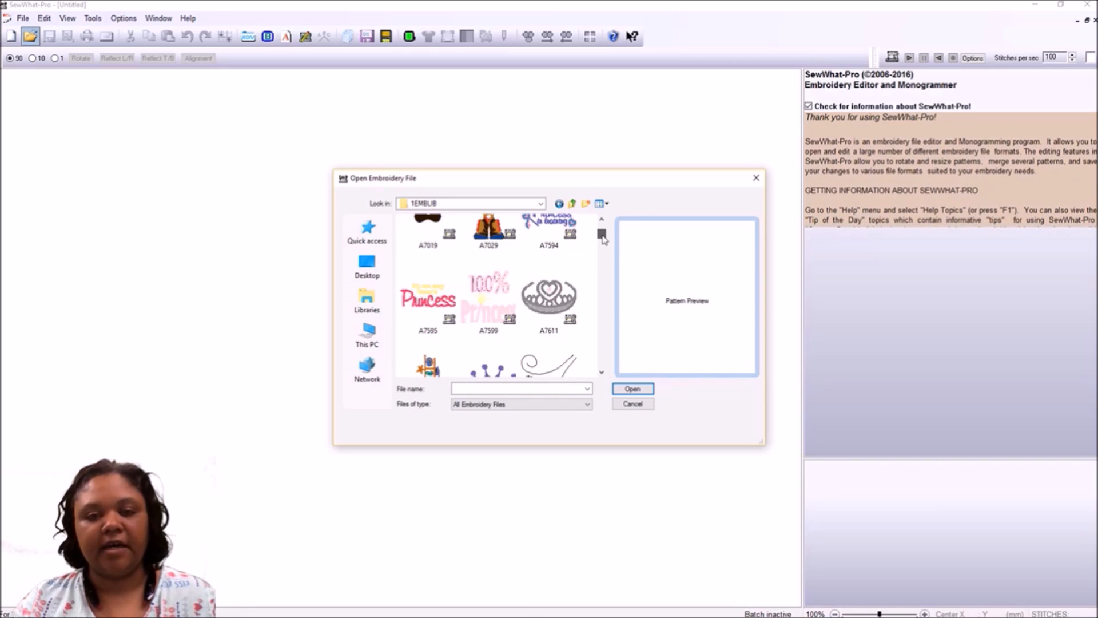
scroll(604, 240, down, 3)
scroll(603, 240, down, 3)
scroll(603, 241, down, 3)
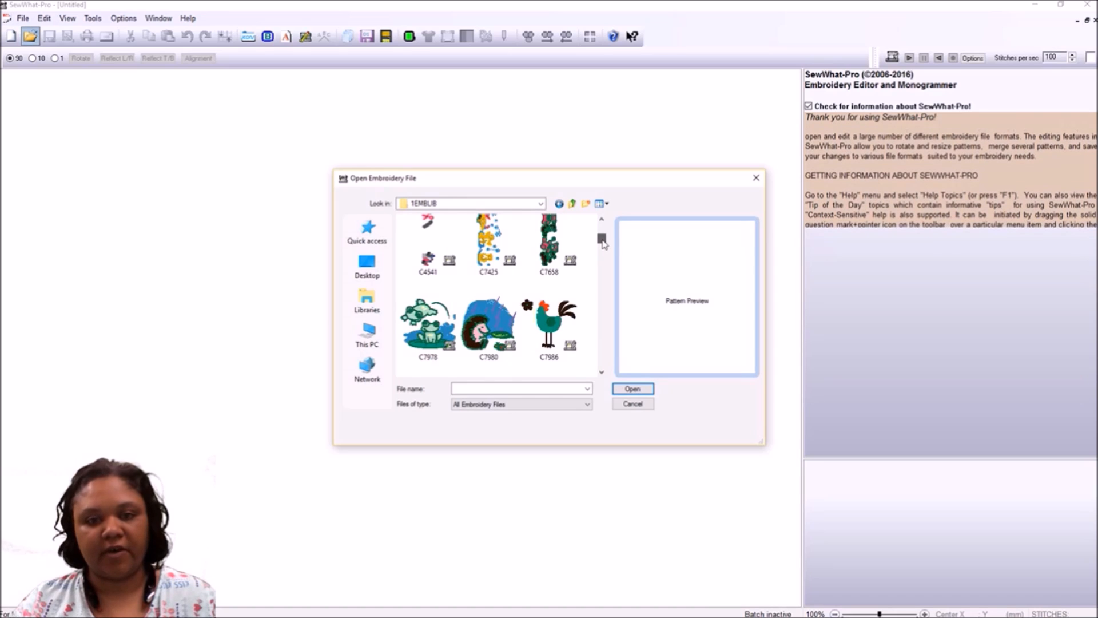
click(489, 255)
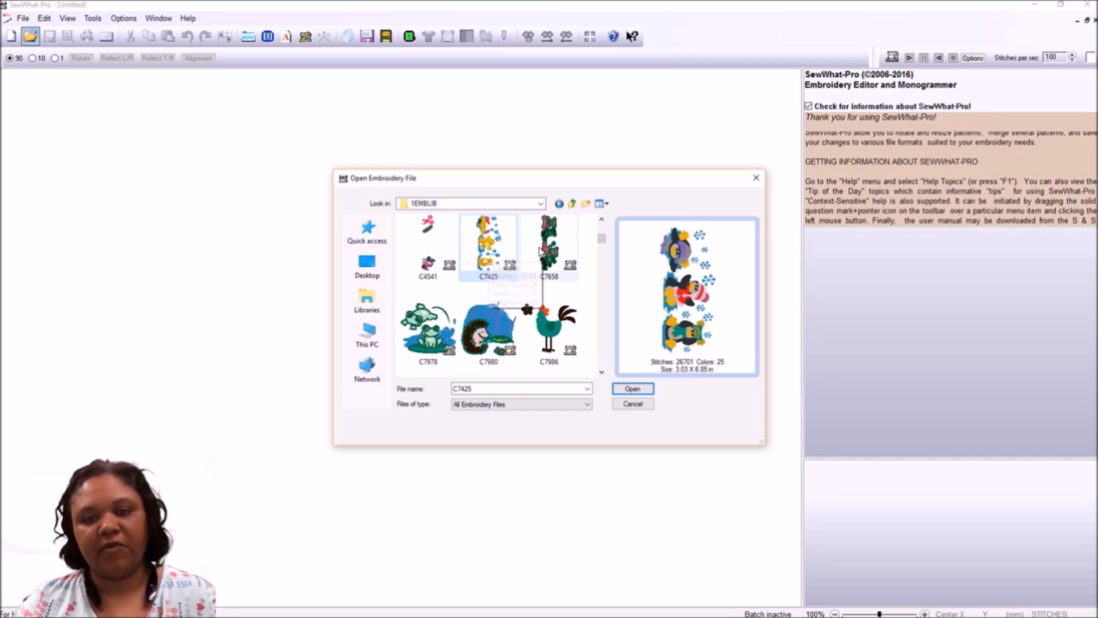
mouse_move(546, 252)
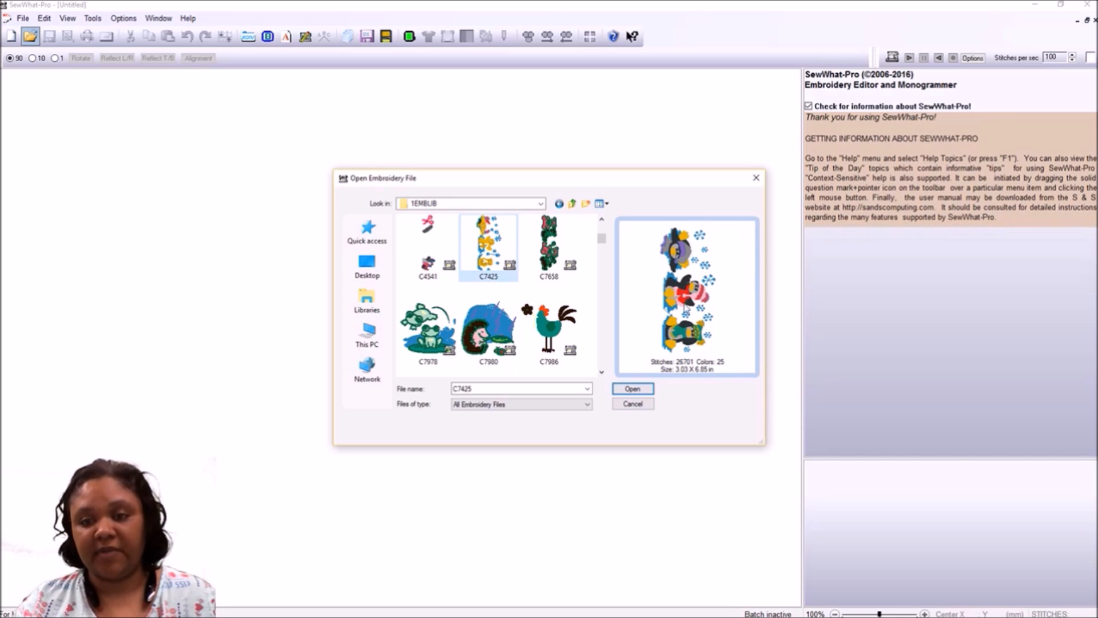
click(623, 391)
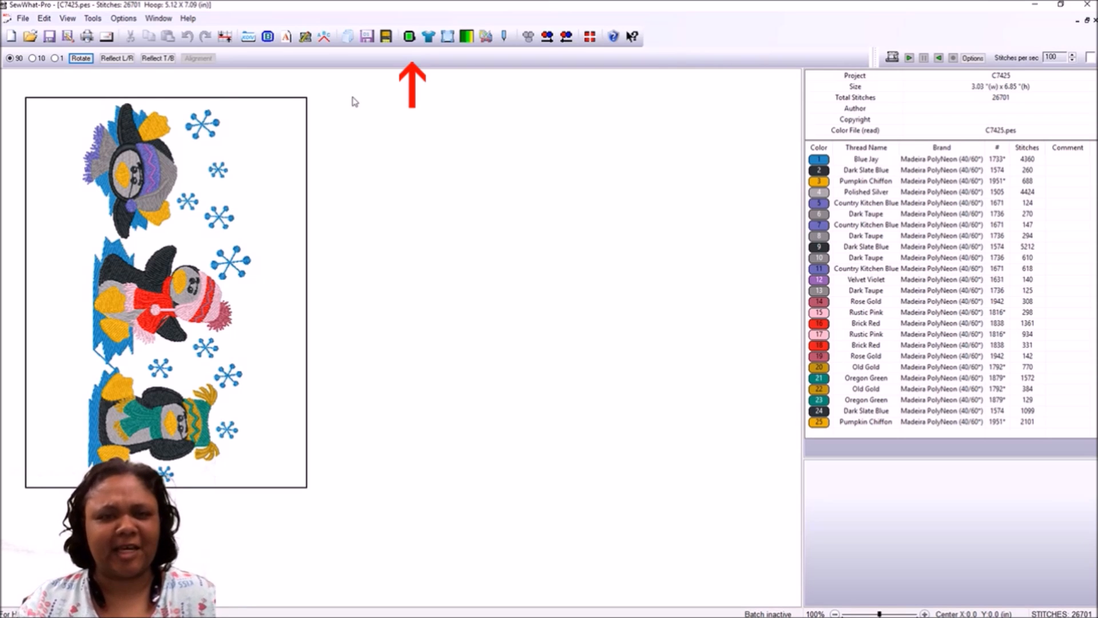
Change the hoop to the Brother 6.77 X 3.94 (Small overlap) size
click(408, 38)
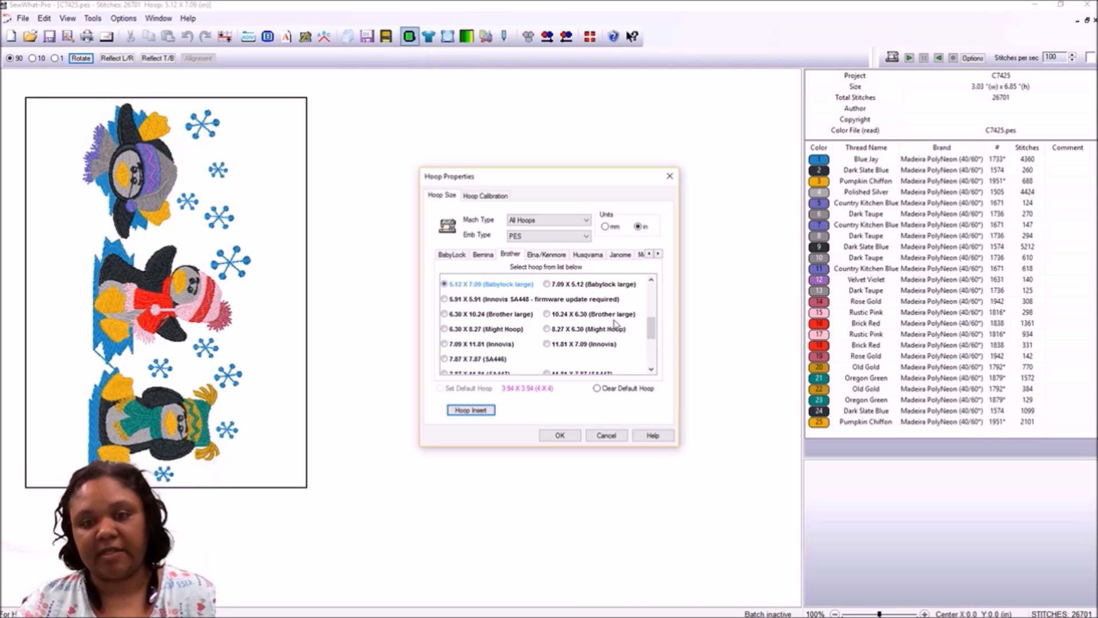
drag(651, 327, 652, 355)
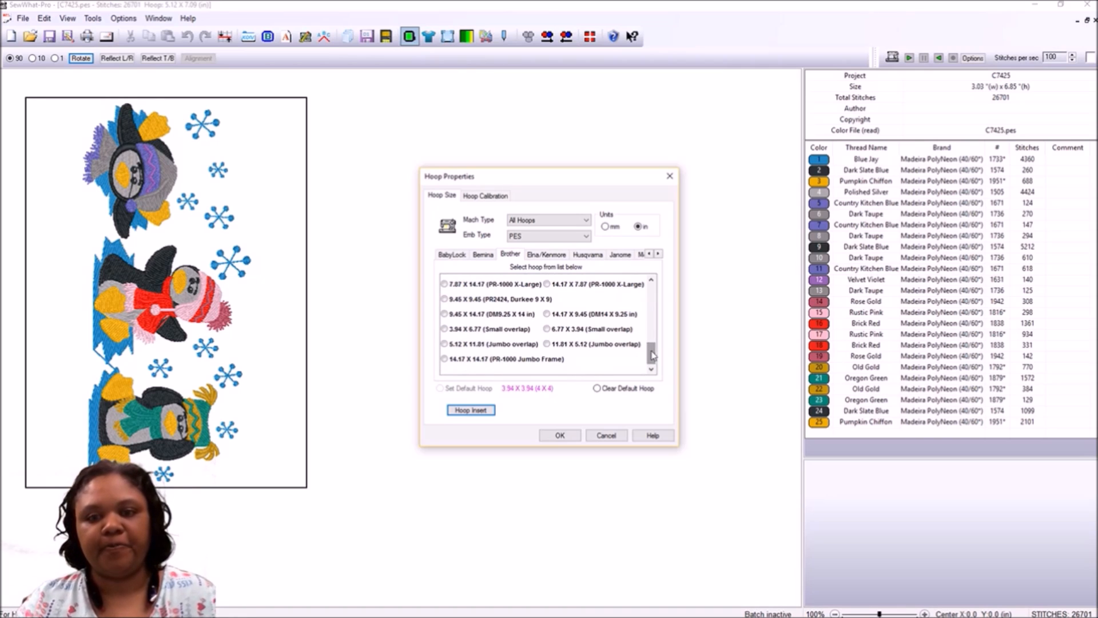
click(547, 330)
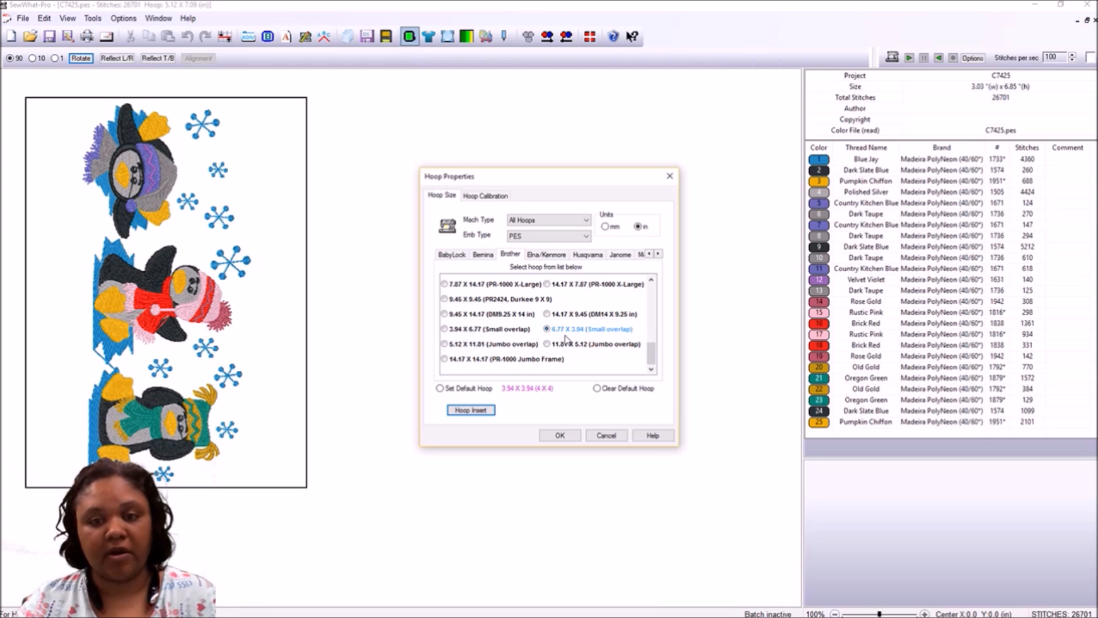
click(559, 437)
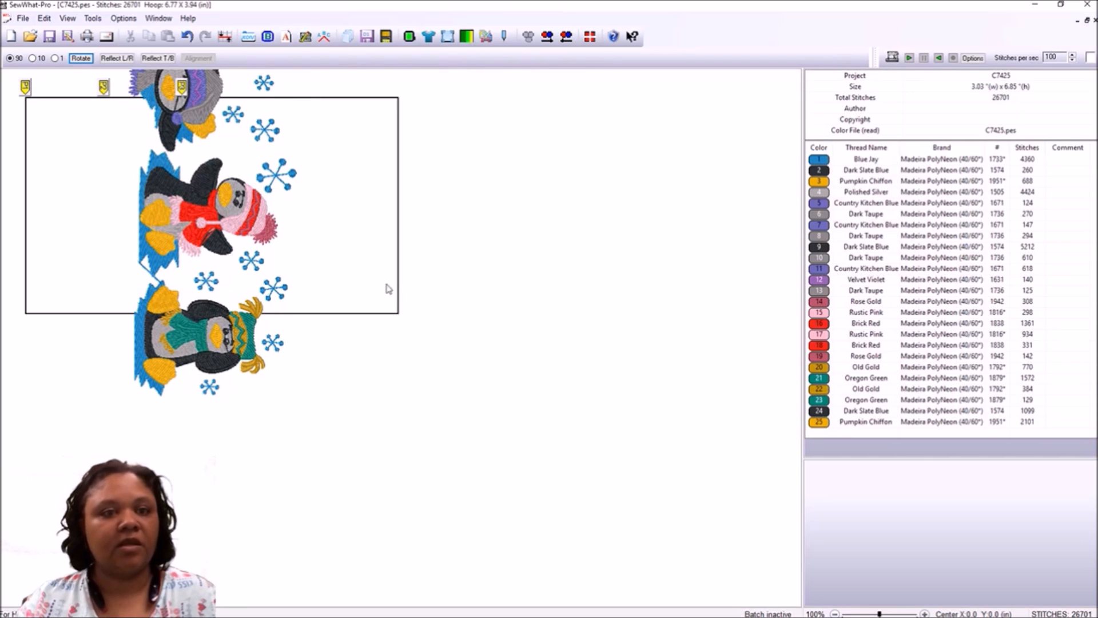
Select the whole penguin design and move it down until its upper edge lies inside the hoop
click(207, 251)
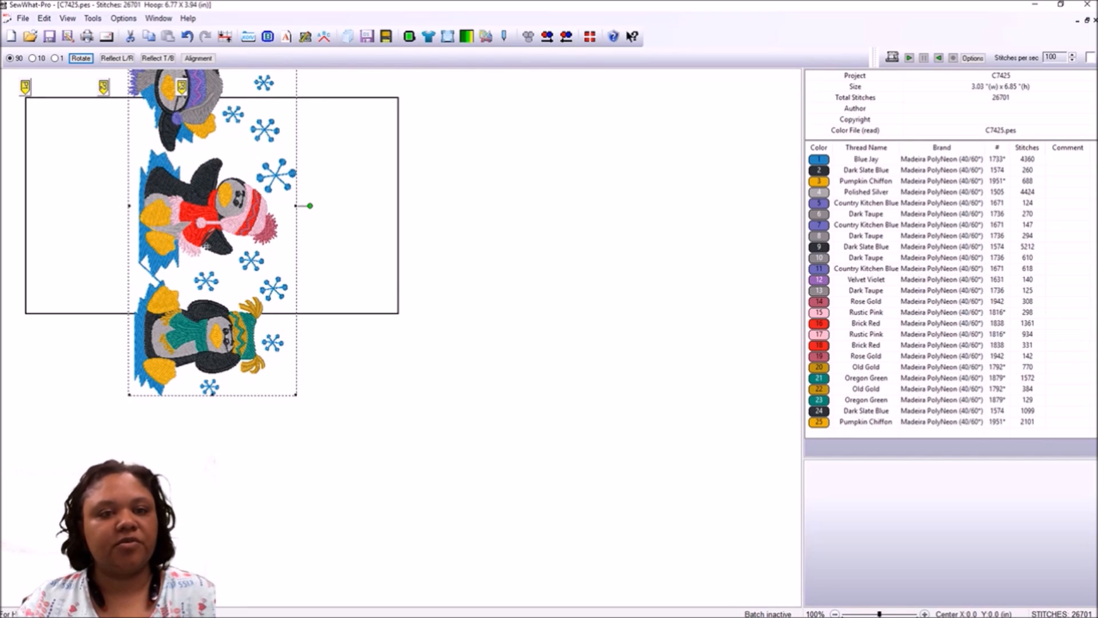
drag(207, 247, 207, 247)
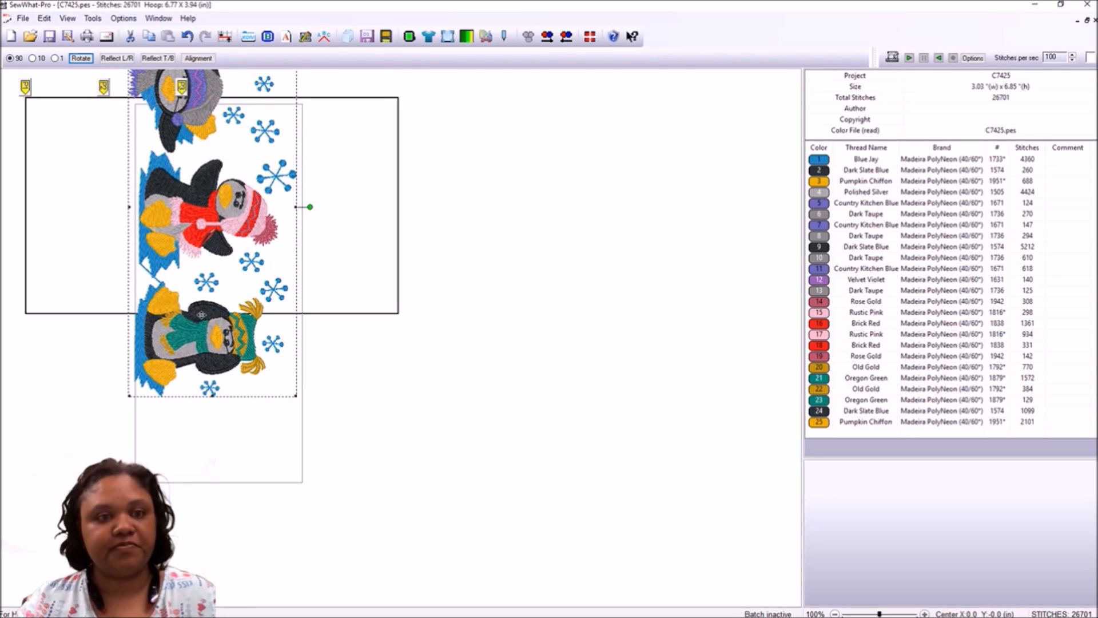
drag(201, 314, 201, 307)
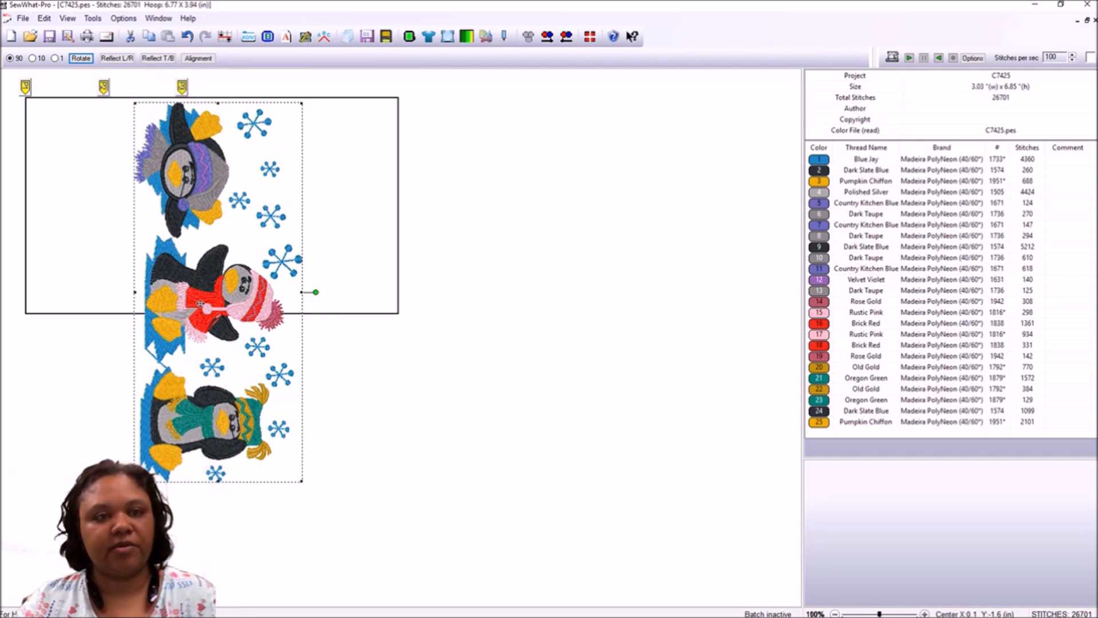
Rotate the penguin design by 90 degrees, move it up into the hoop and deselect it
scroll(200, 304, up, 1)
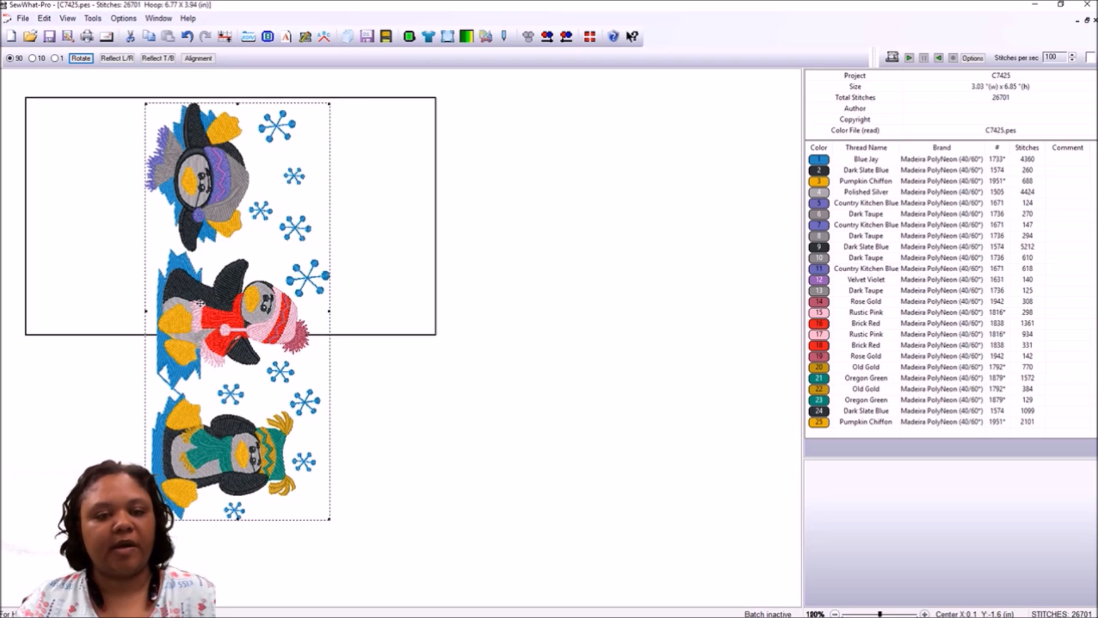
scroll(200, 303, up, 1)
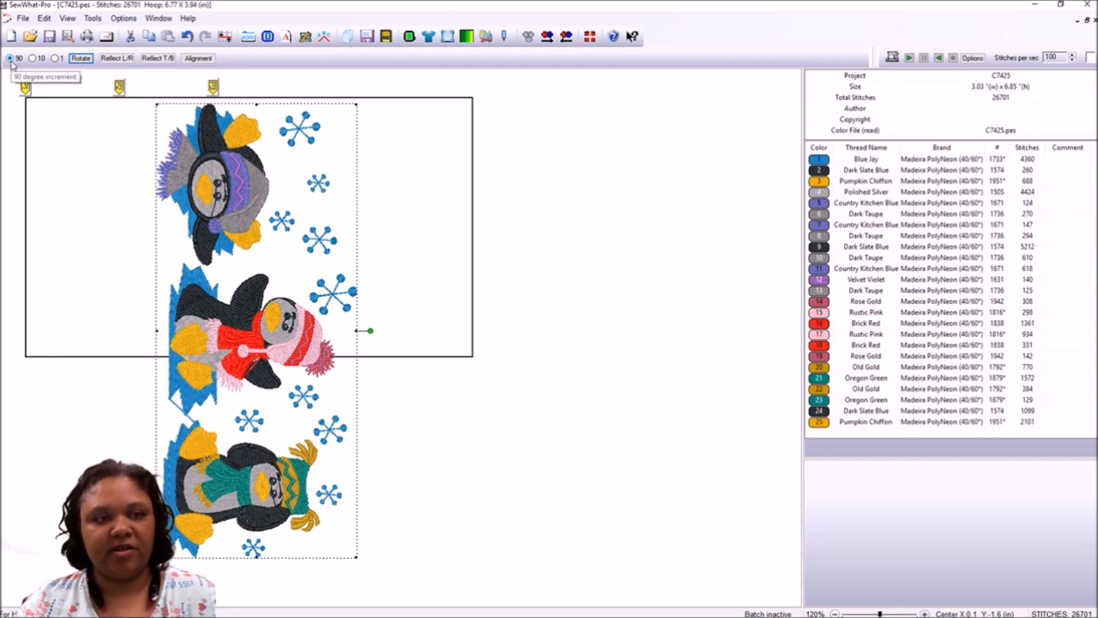
click(82, 58)
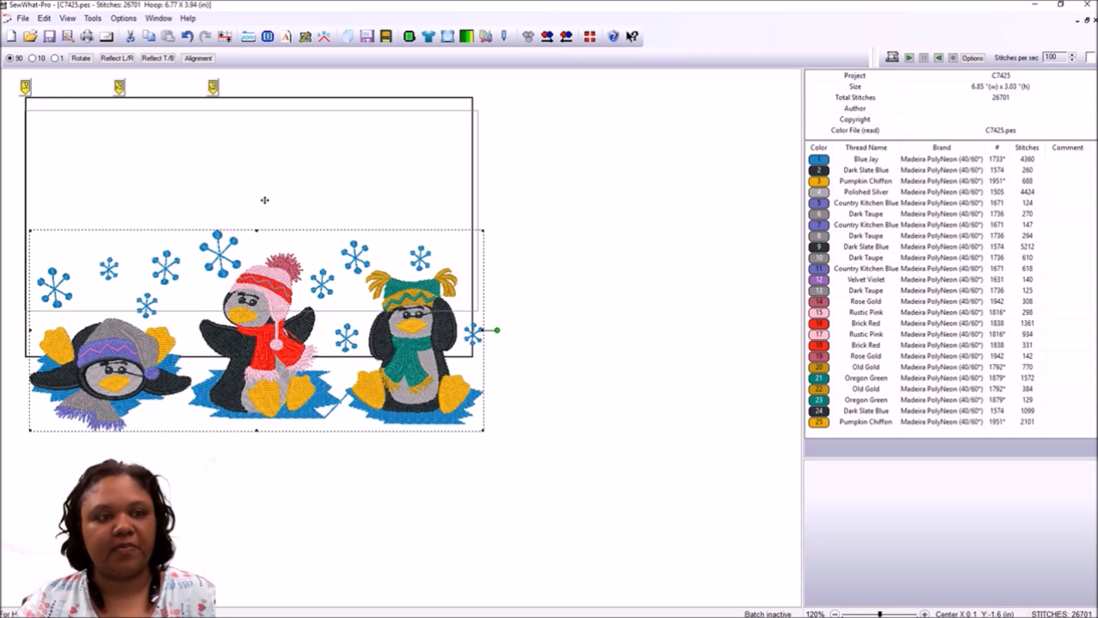
drag(270, 321, 267, 204)
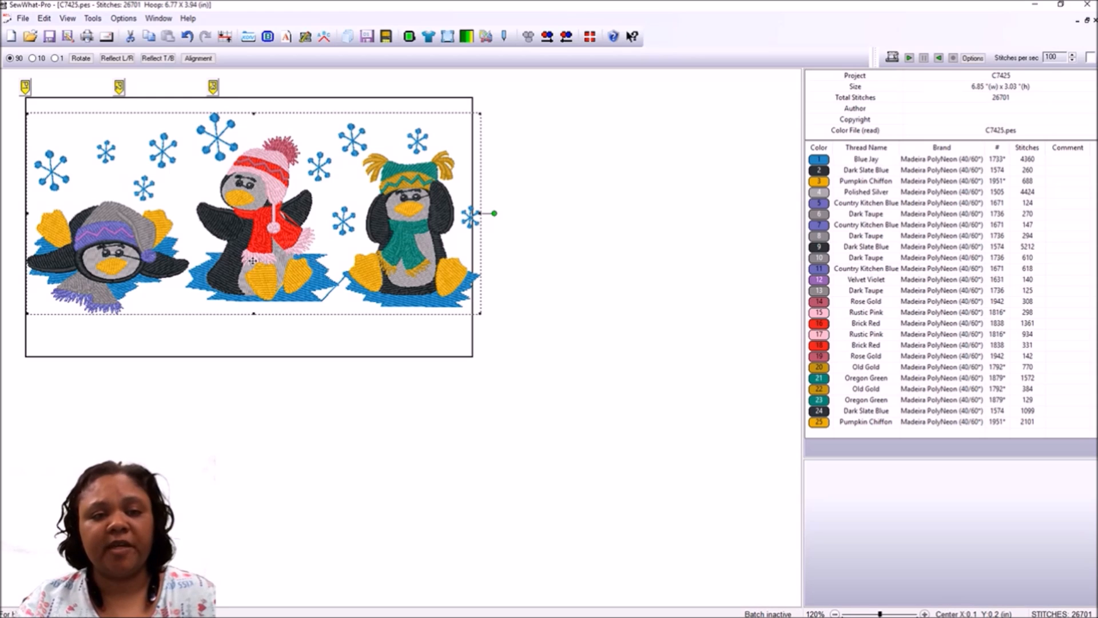
click(168, 344)
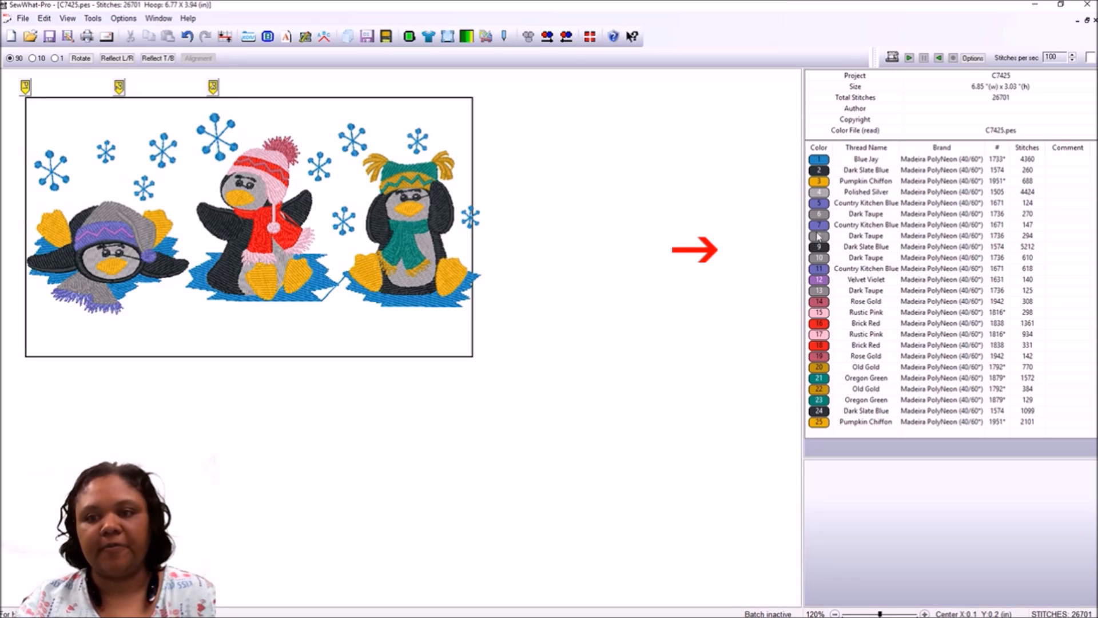
Isolate the first thread colour, Blue Jay, to examine which parts of the design it stitches, and restore the full-colour view
click(819, 160)
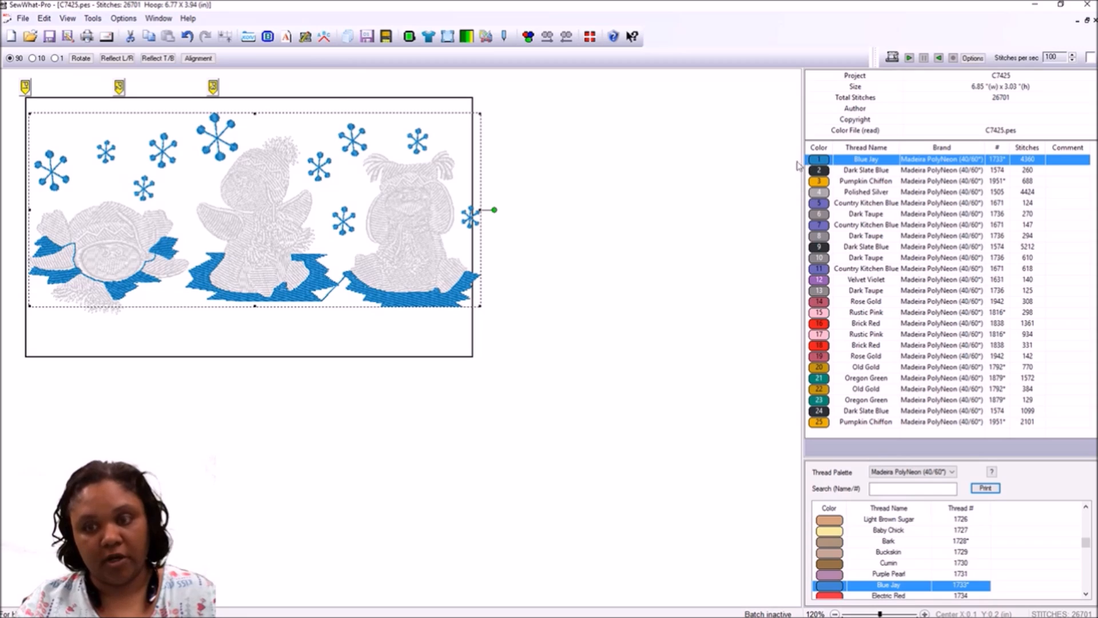
click(627, 193)
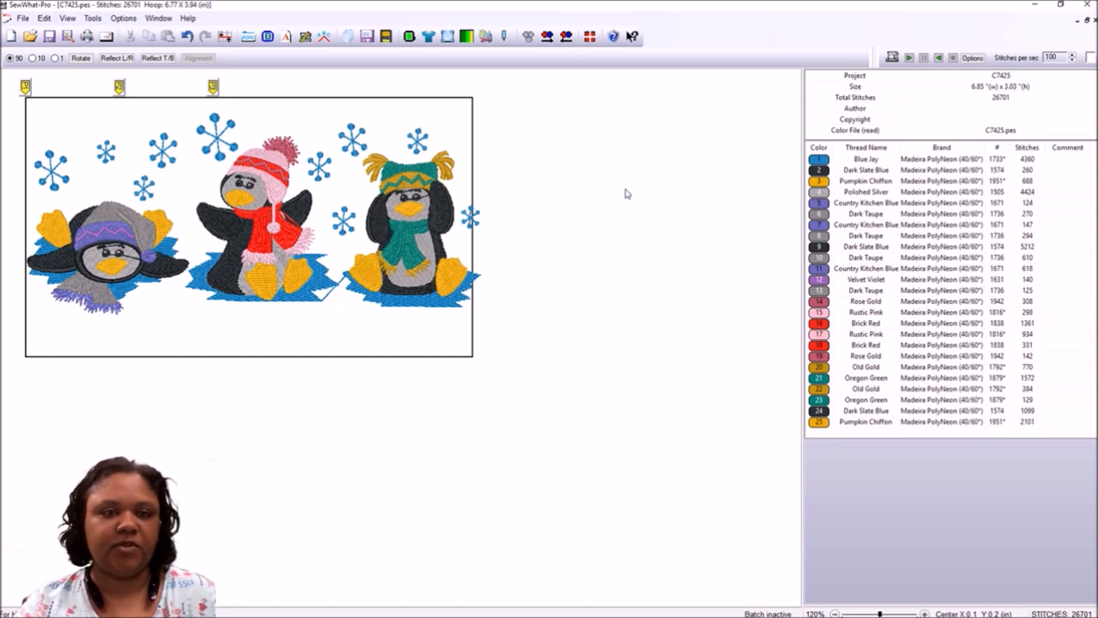
click(820, 160)
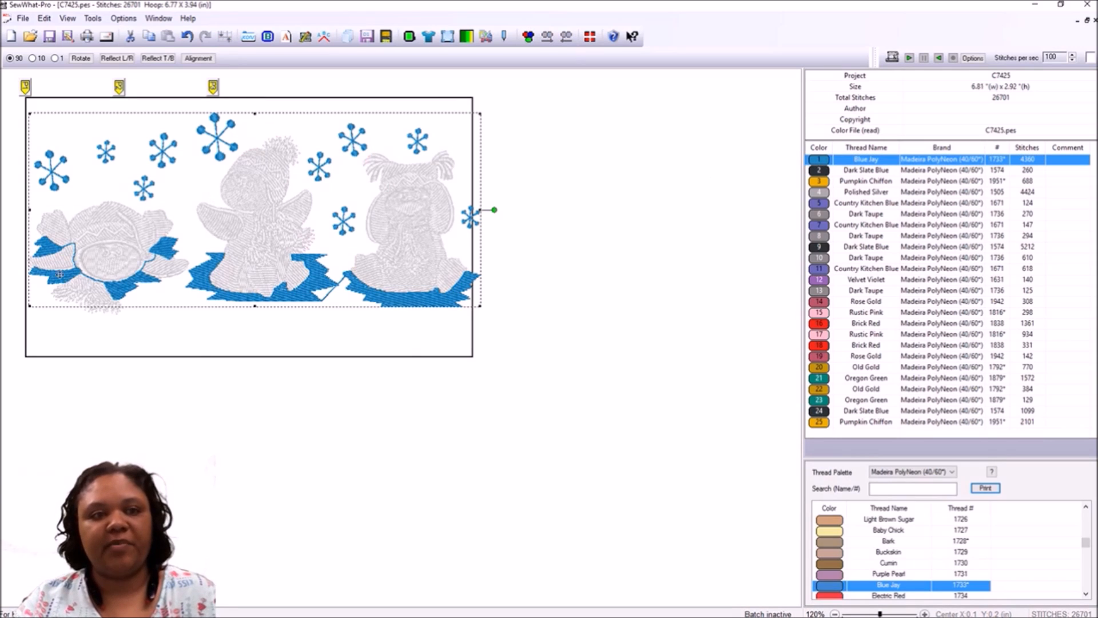
click(543, 242)
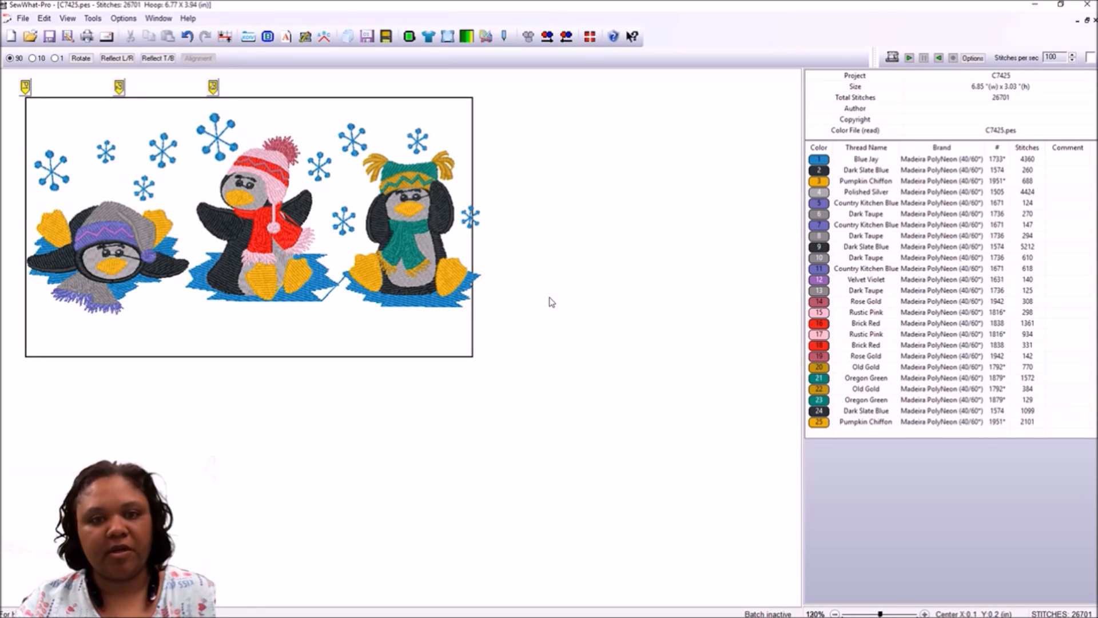
Try the pattern eraser in the hoop's empty upper-right corner and perform the pending erasure when closing the cutting tool
scroll(549, 302, up, 1)
scroll(549, 297, up, 2)
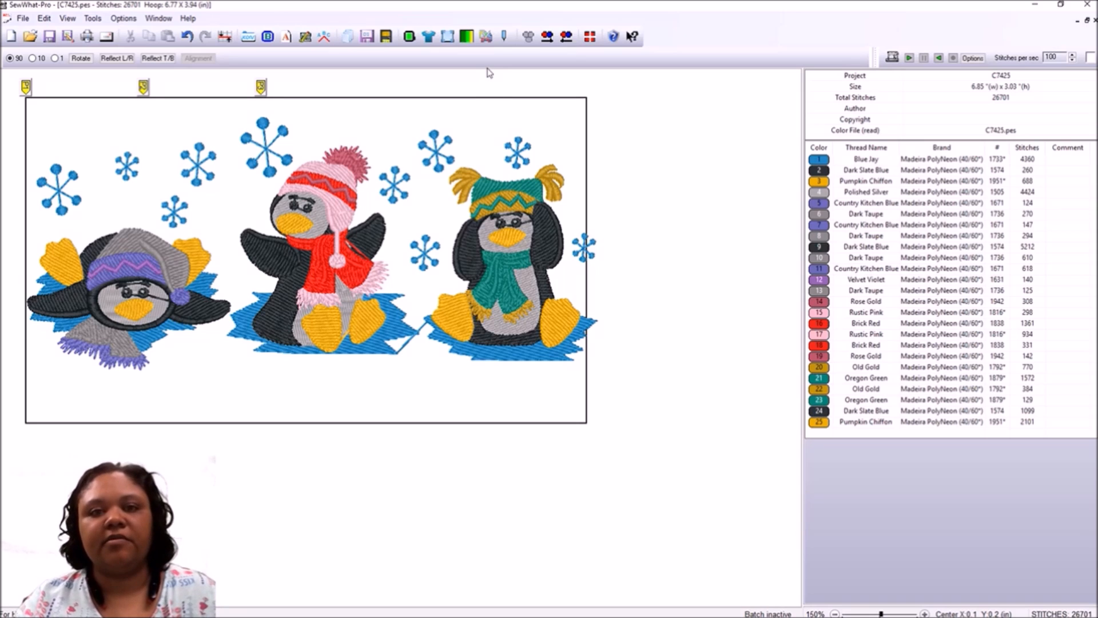
click(486, 38)
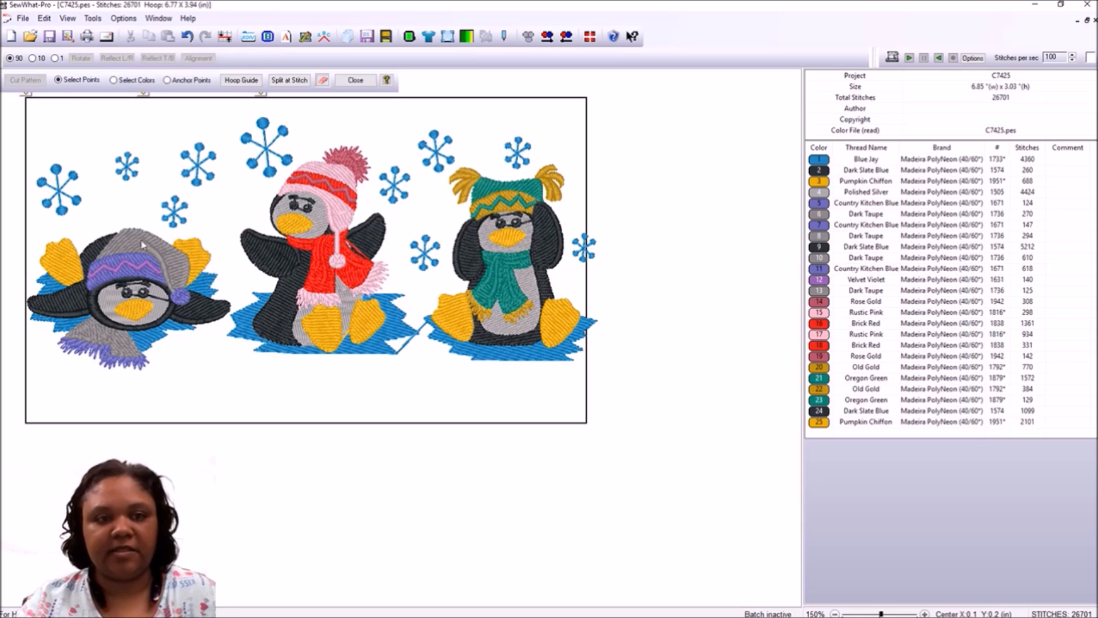
click(322, 82)
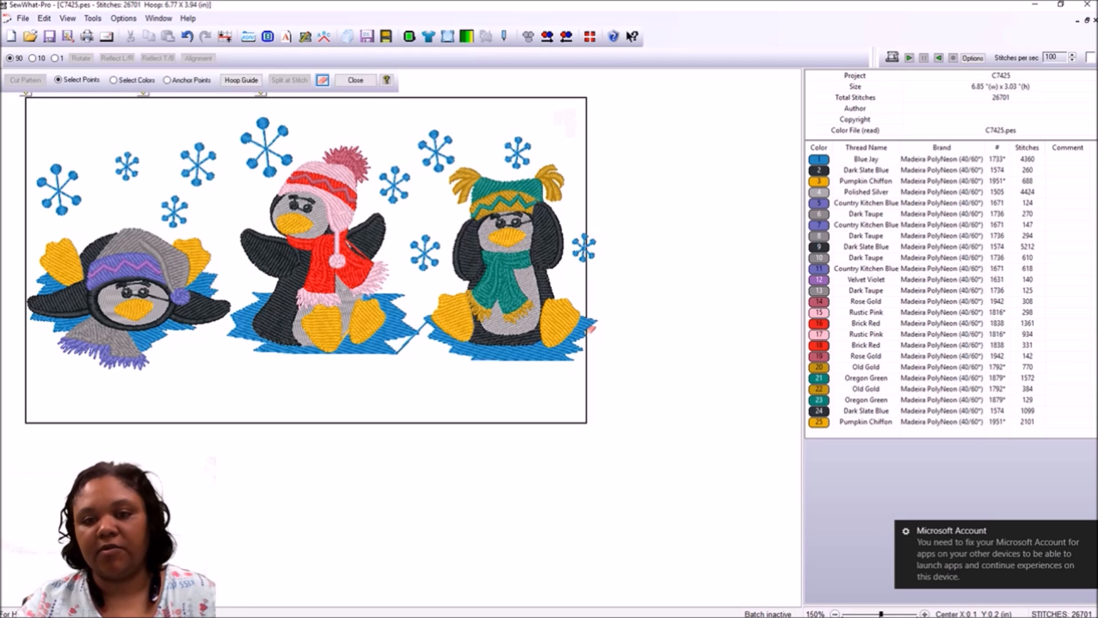
click(343, 83)
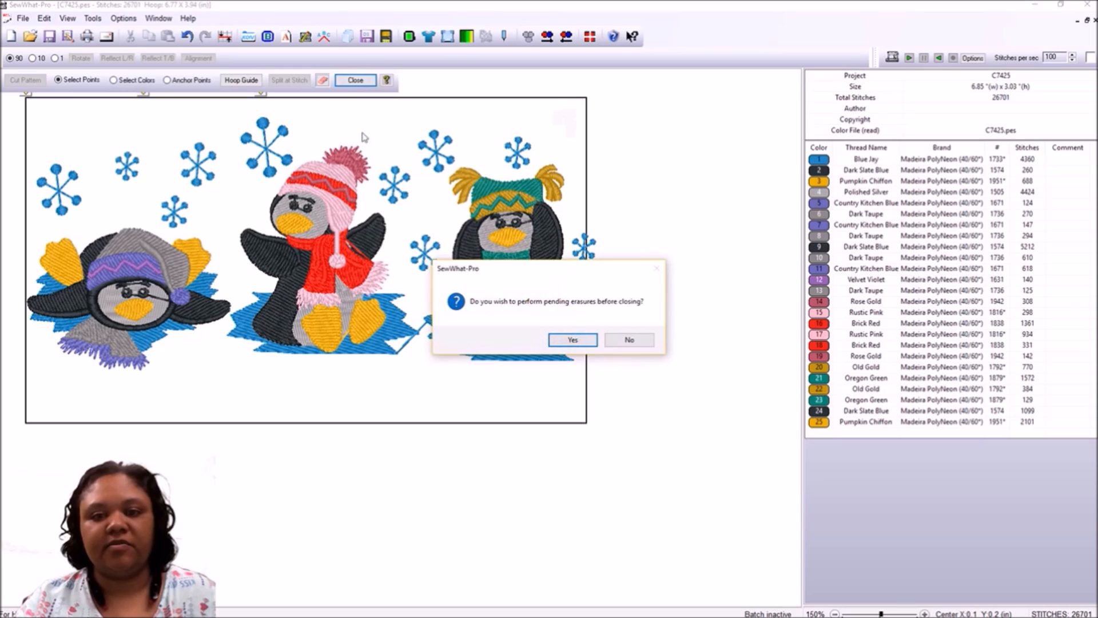
click(587, 338)
click(357, 82)
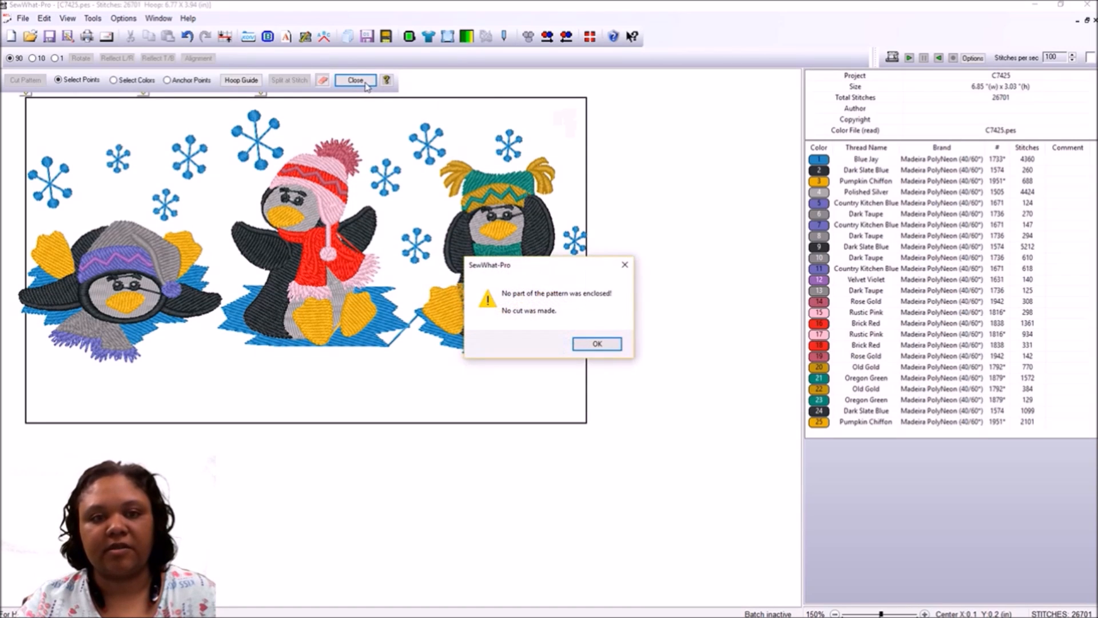
click(598, 345)
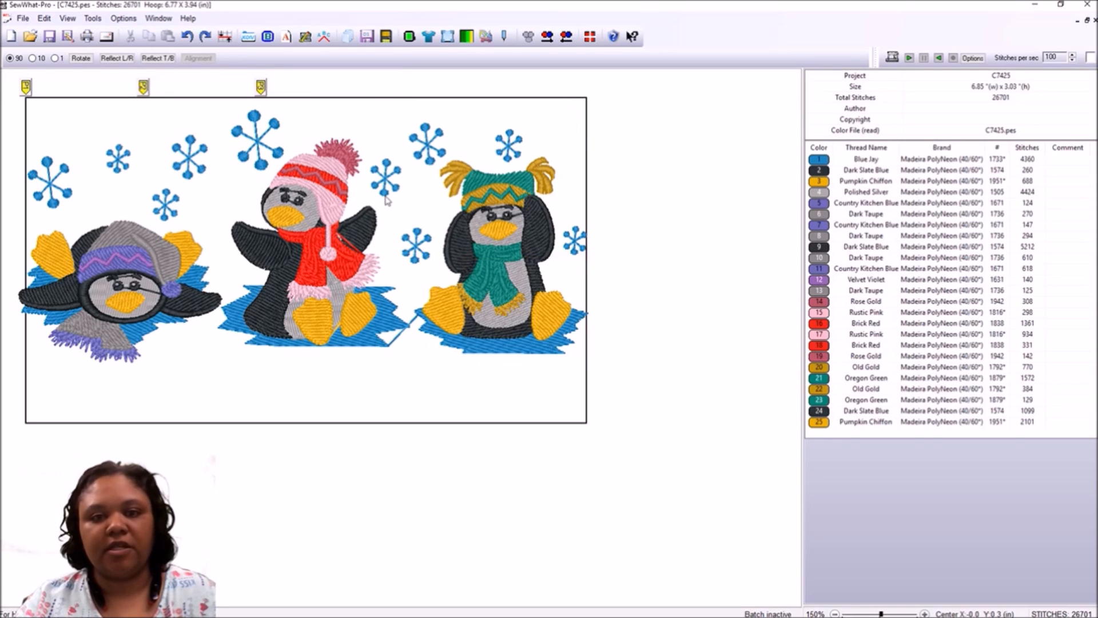
Nudge the design left, erase the rightmost snowflake and the ice tip beside the third penguin, and apply the erasures
click(385, 195)
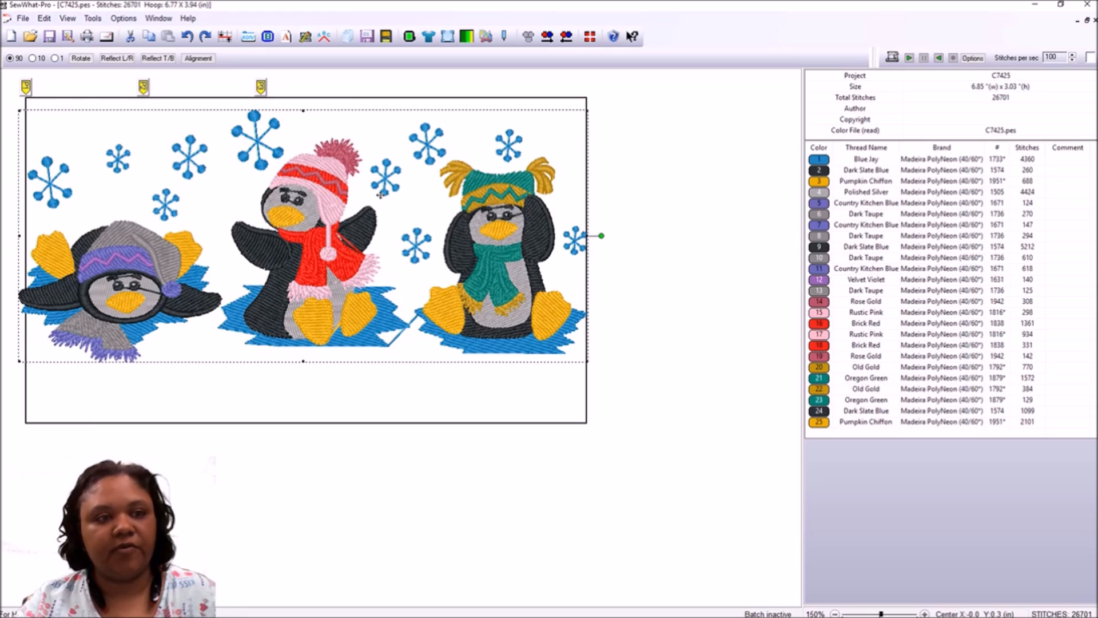
key(Left)
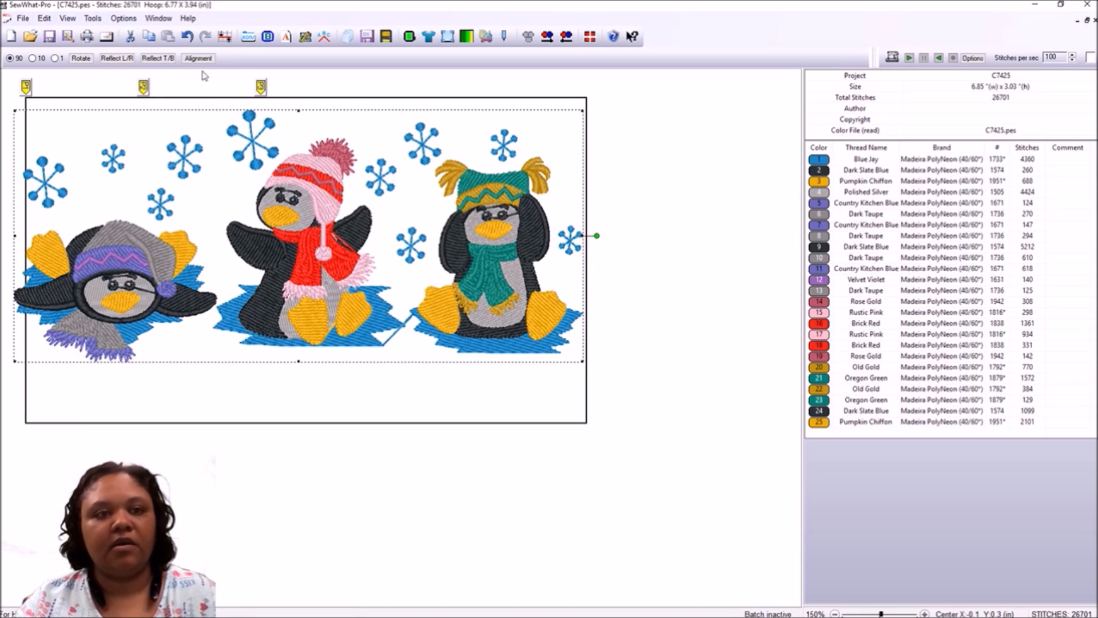
click(485, 36)
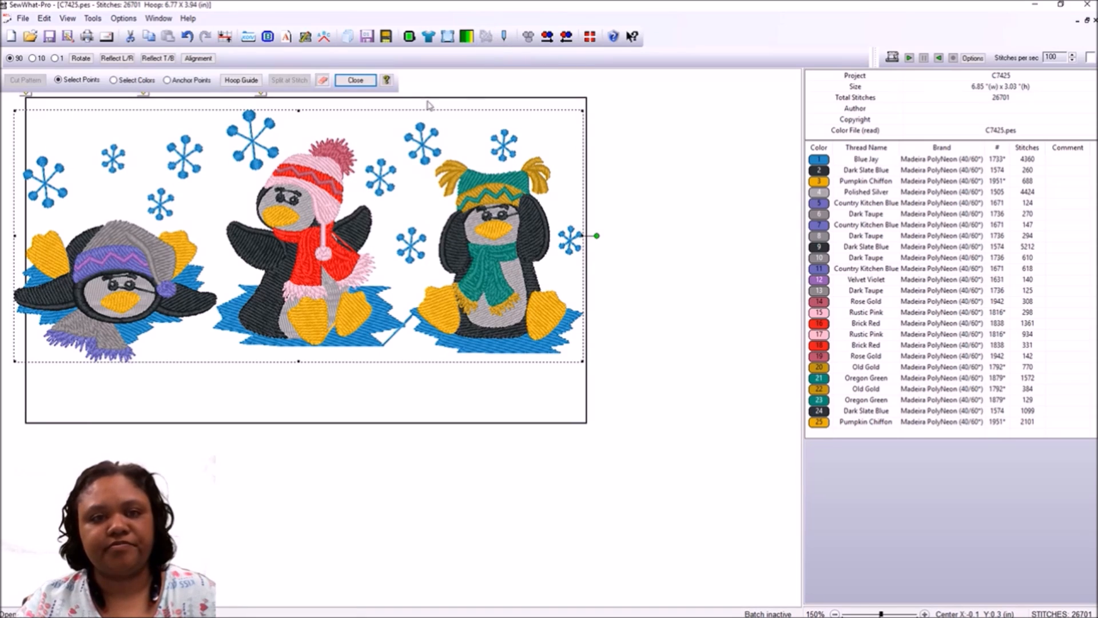
click(323, 81)
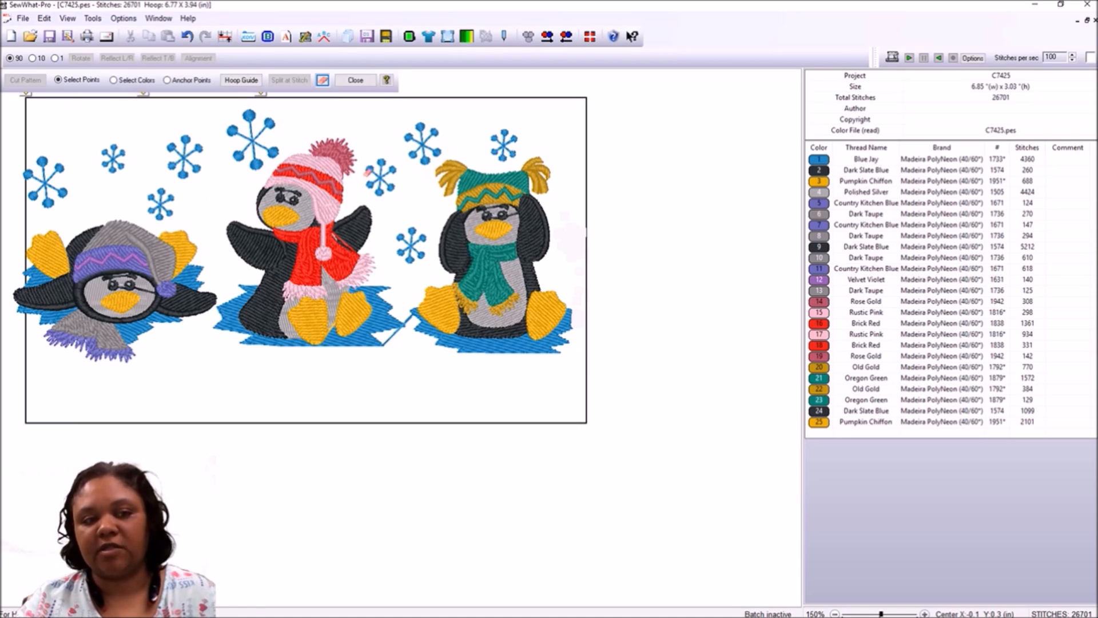
click(353, 84)
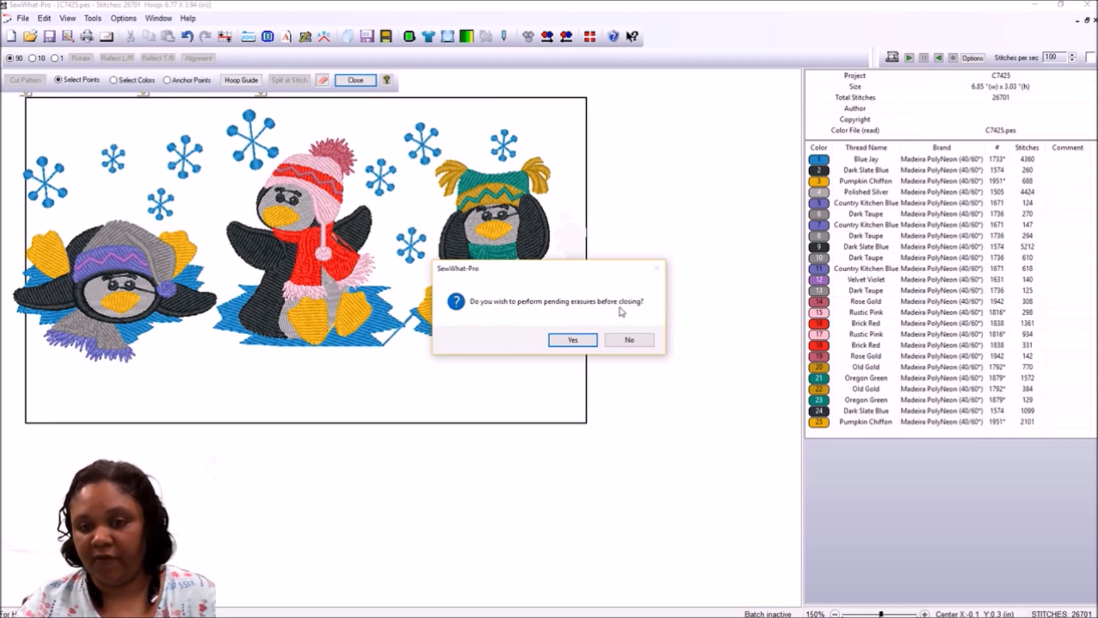
click(574, 340)
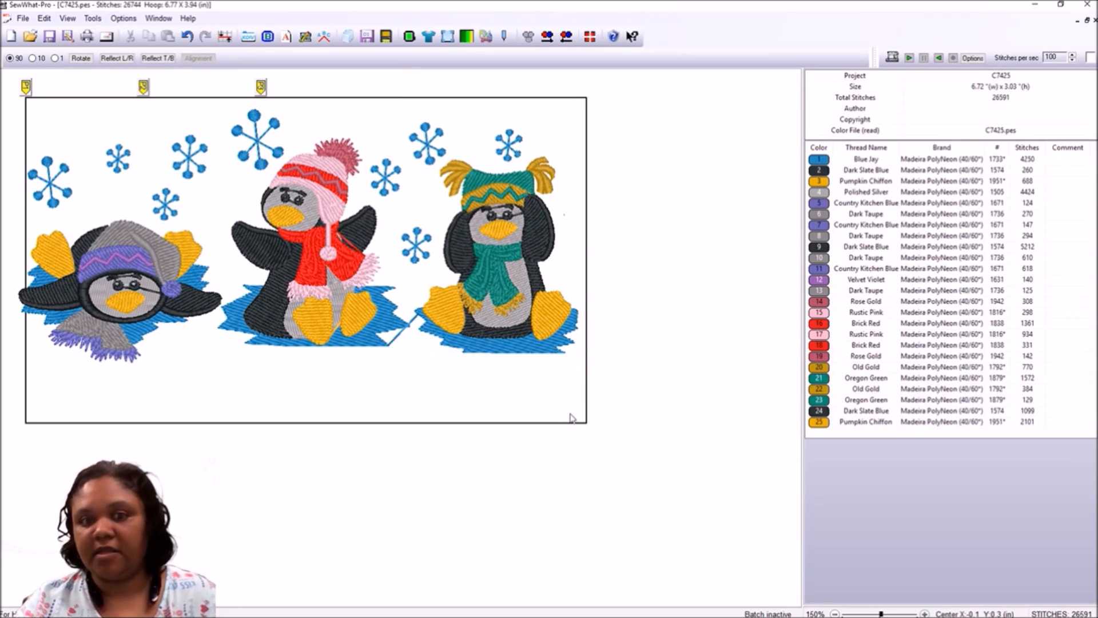
Move the whole penguin design slightly right so it sits between the hoop's side edges, and deselect it
click(366, 303)
drag(365, 300, 374, 300)
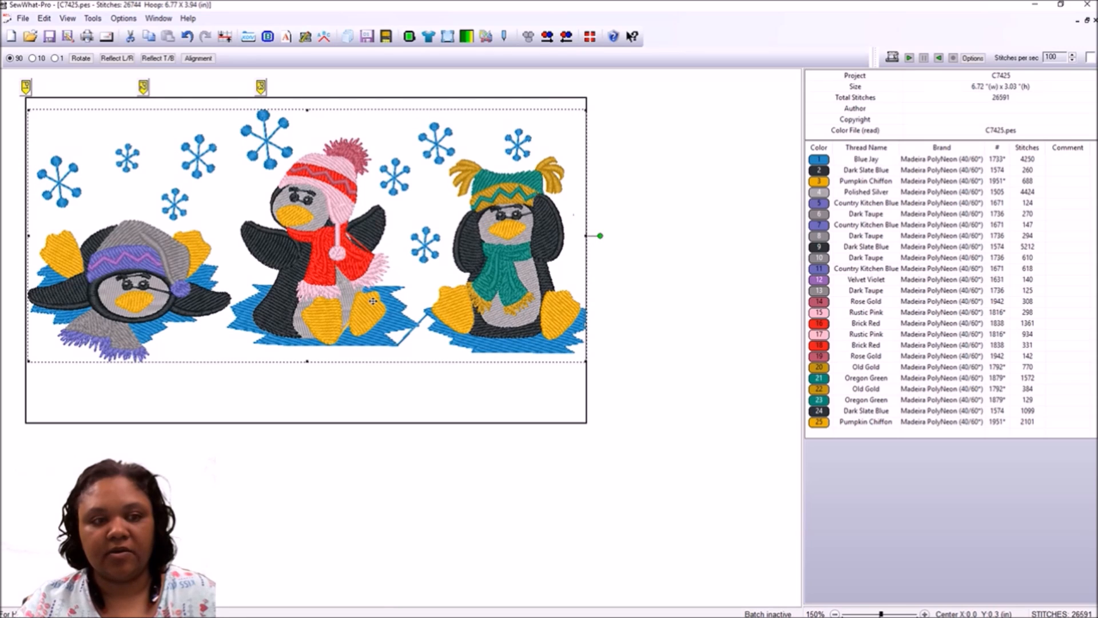
click(296, 217)
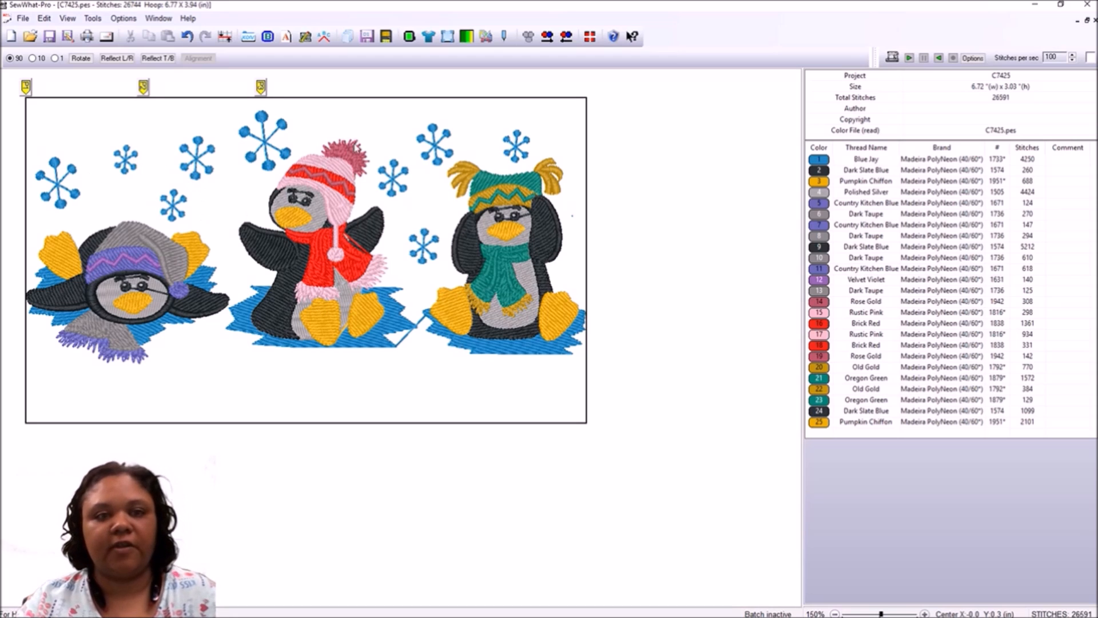
Try erasing the small snowflake above the lying penguin and close the cutting tool without performing the erasure
click(484, 37)
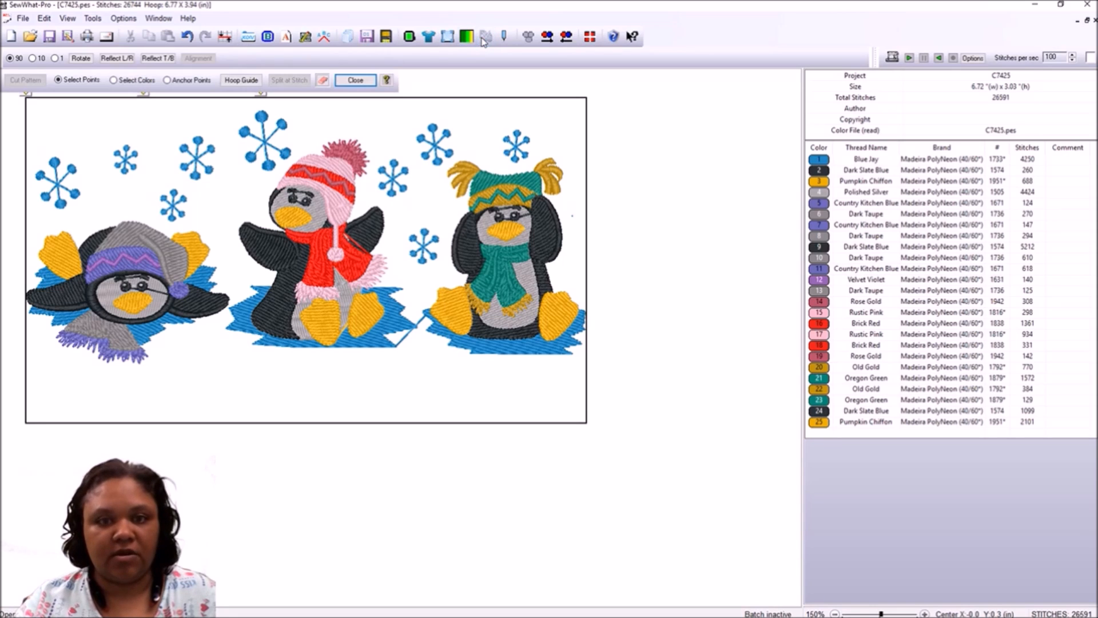
click(323, 81)
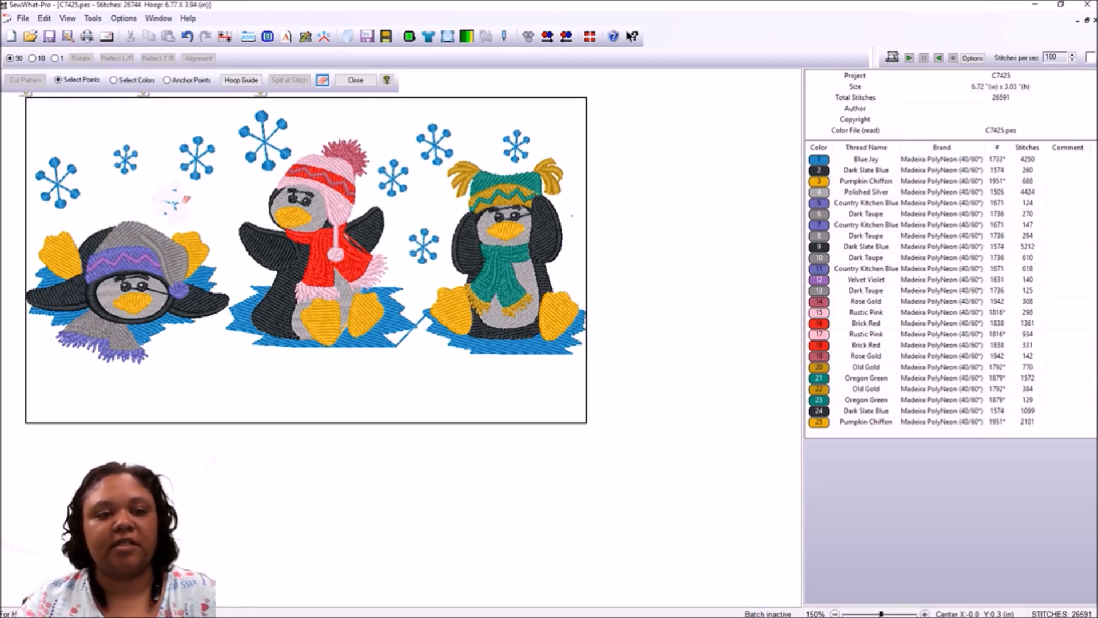
click(355, 80)
click(626, 342)
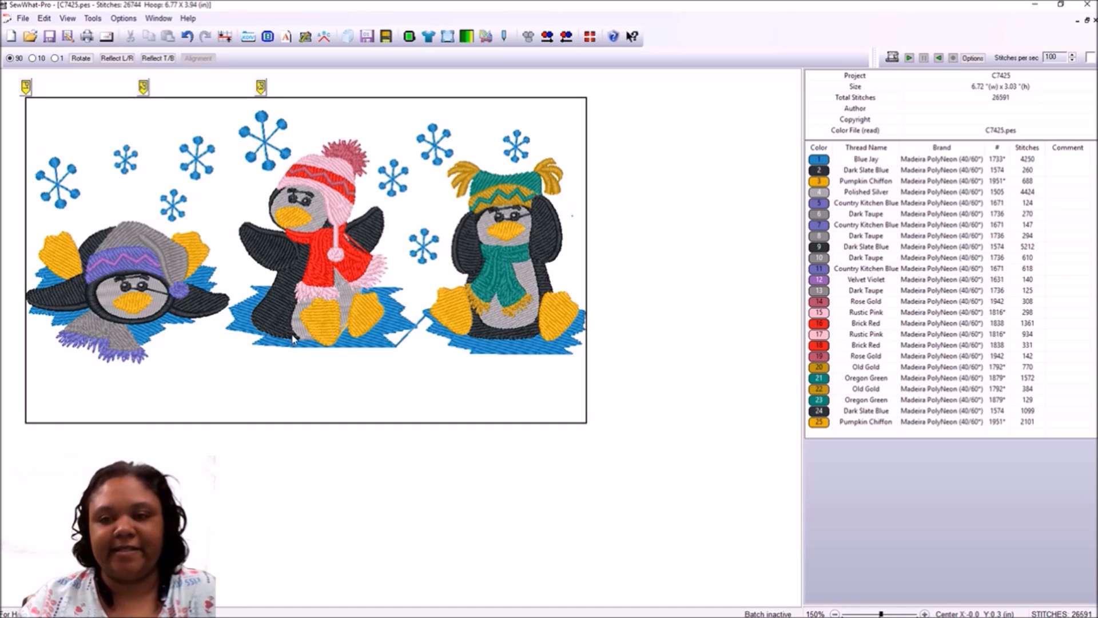
Isolate the Blue Jay and Dark Slate Blue threads one after the other to examine their stitches, and restore the full-colour view
click(821, 160)
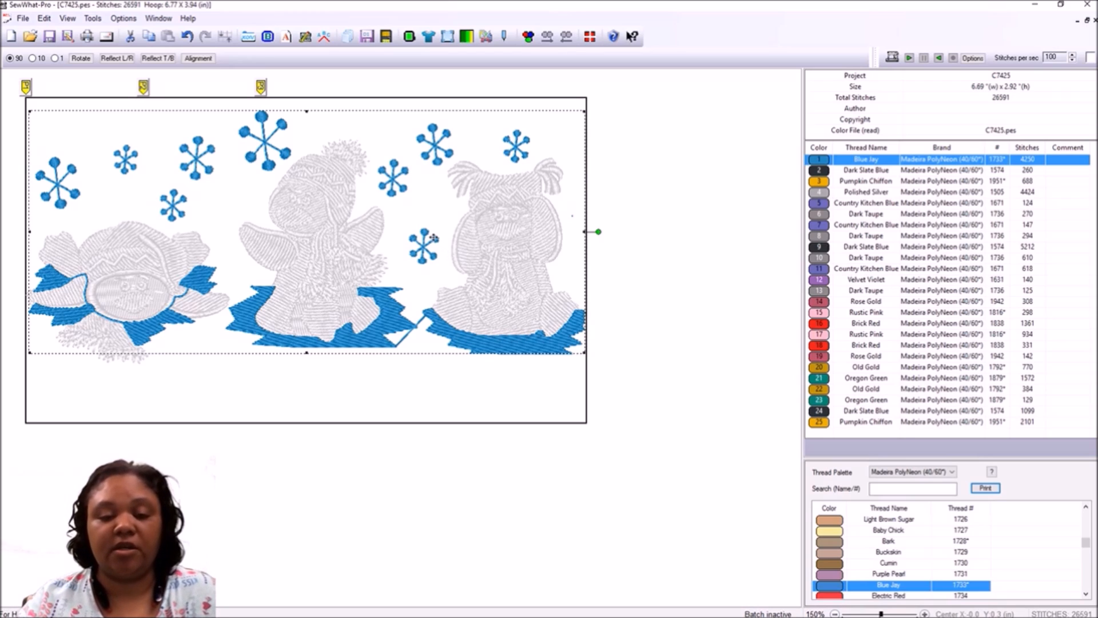
click(823, 173)
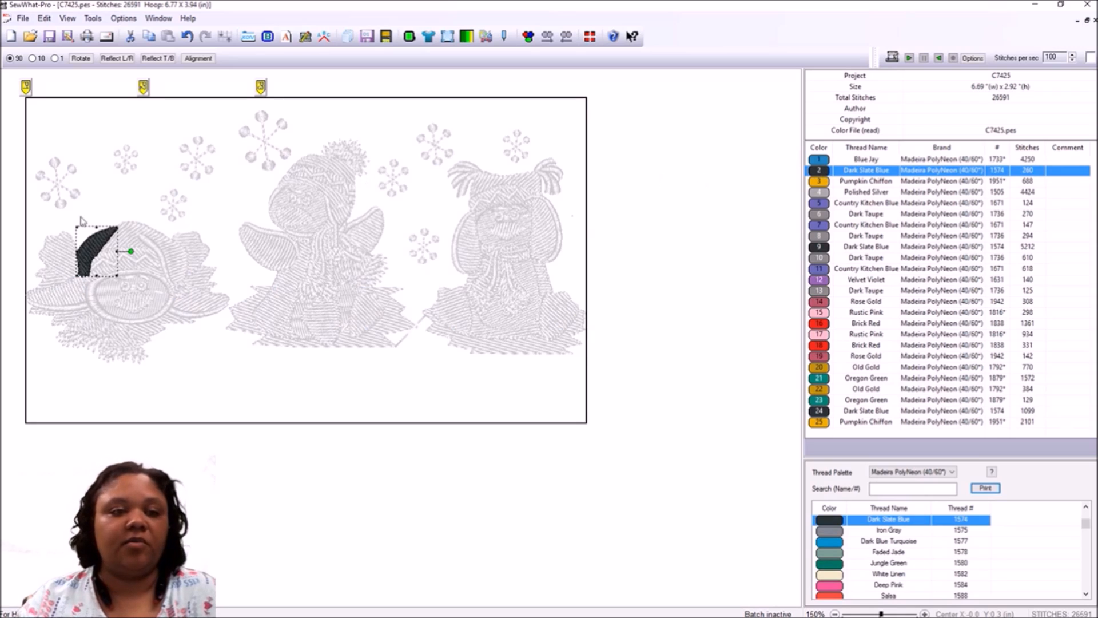
click(637, 254)
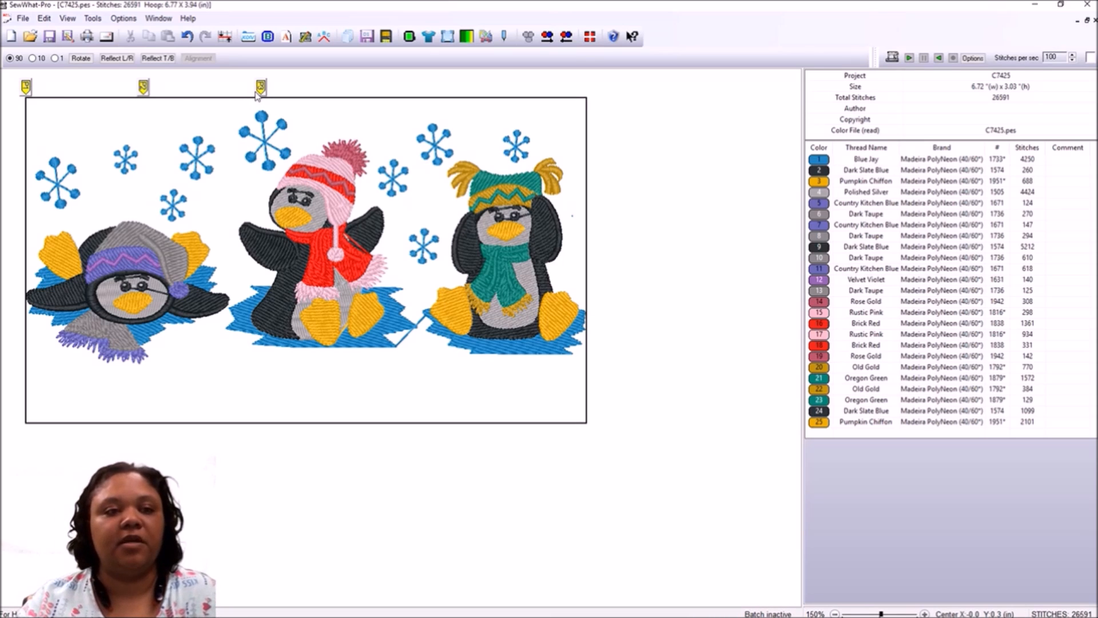
Isolate the Blue Jay thread, turn off the stitch texture display and restore the full-colour view
click(817, 160)
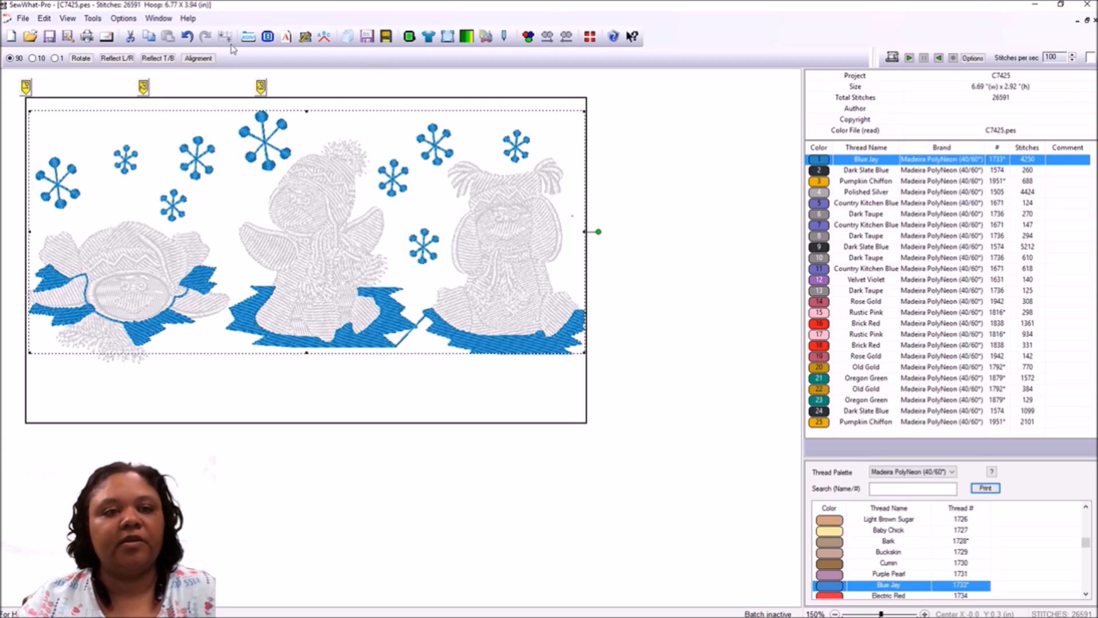
click(68, 18)
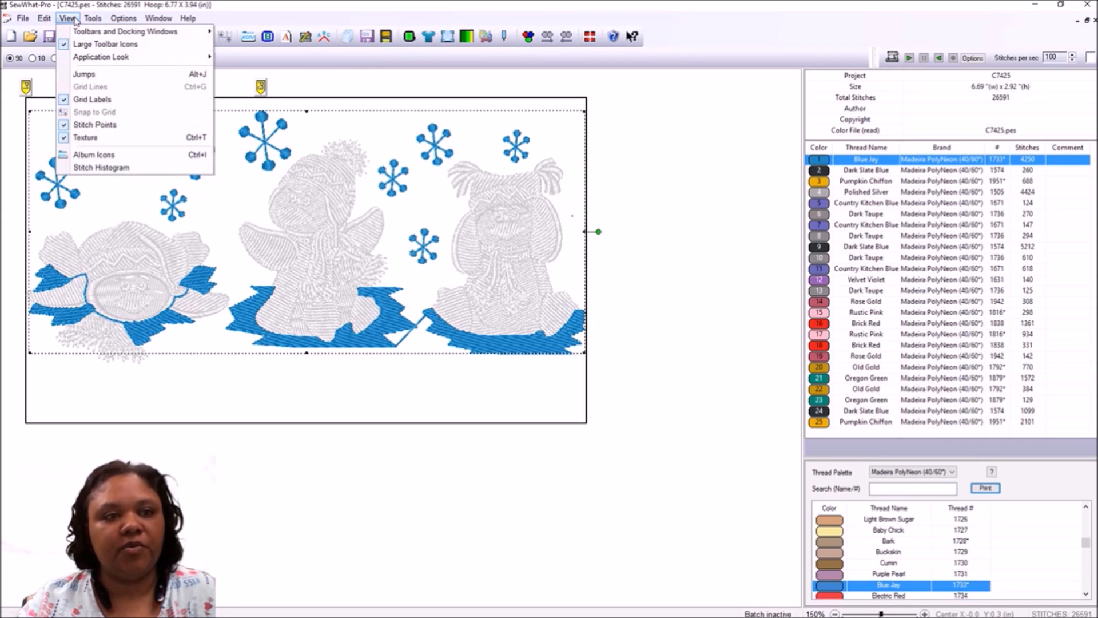
click(75, 20)
click(75, 20)
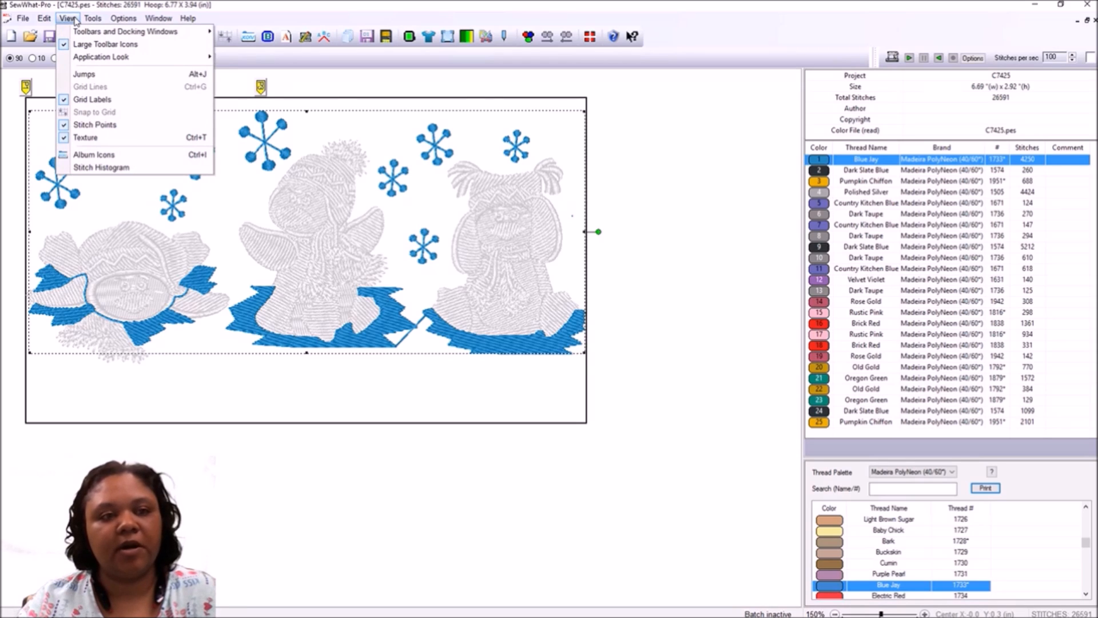
click(76, 138)
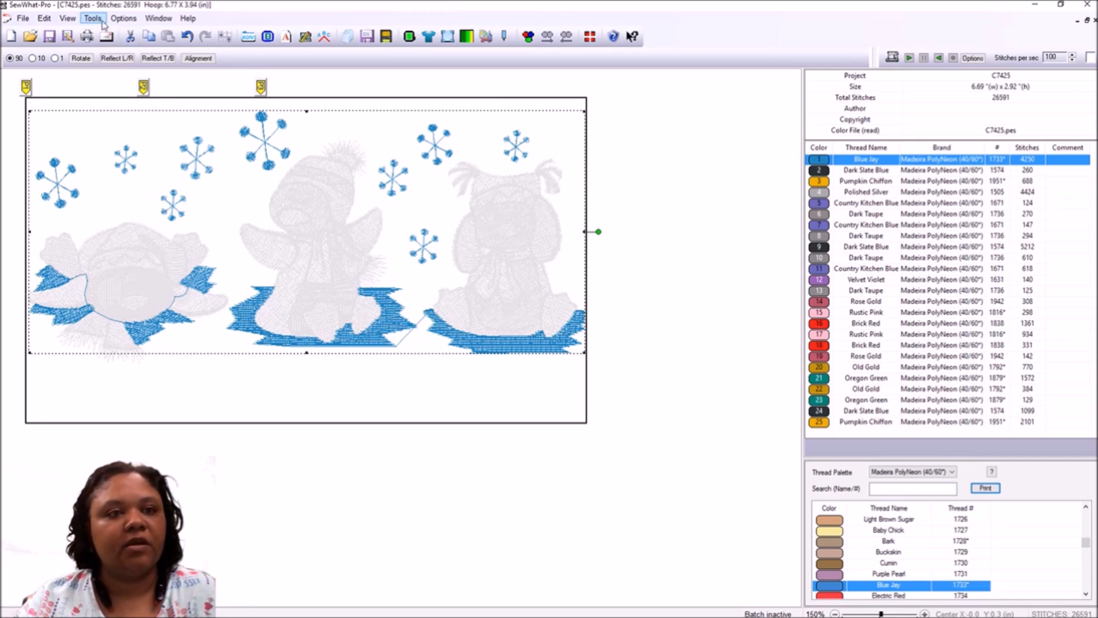
click(79, 20)
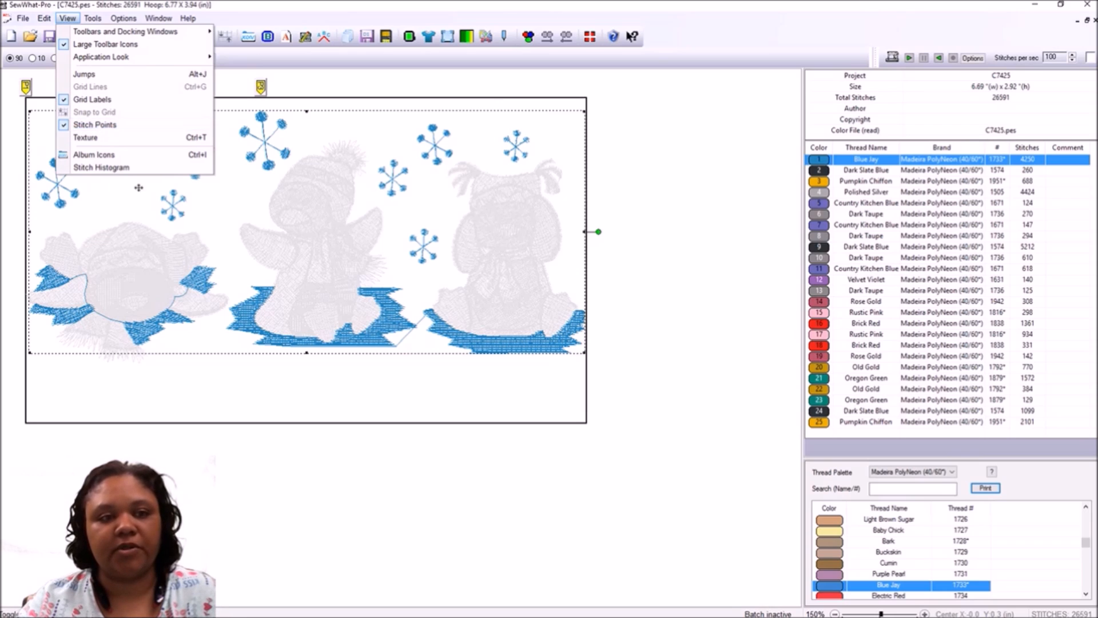
click(258, 399)
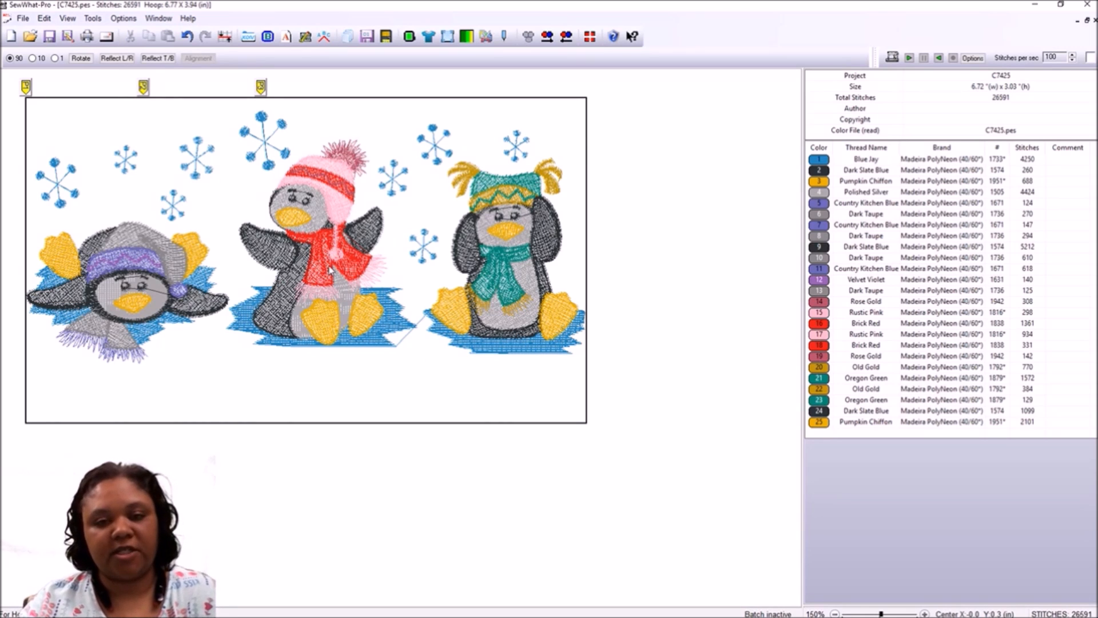
Examine the untextured design's individual stitch points up close around the penguins' scarf, wings and feet
scroll(358, 234, up, 3)
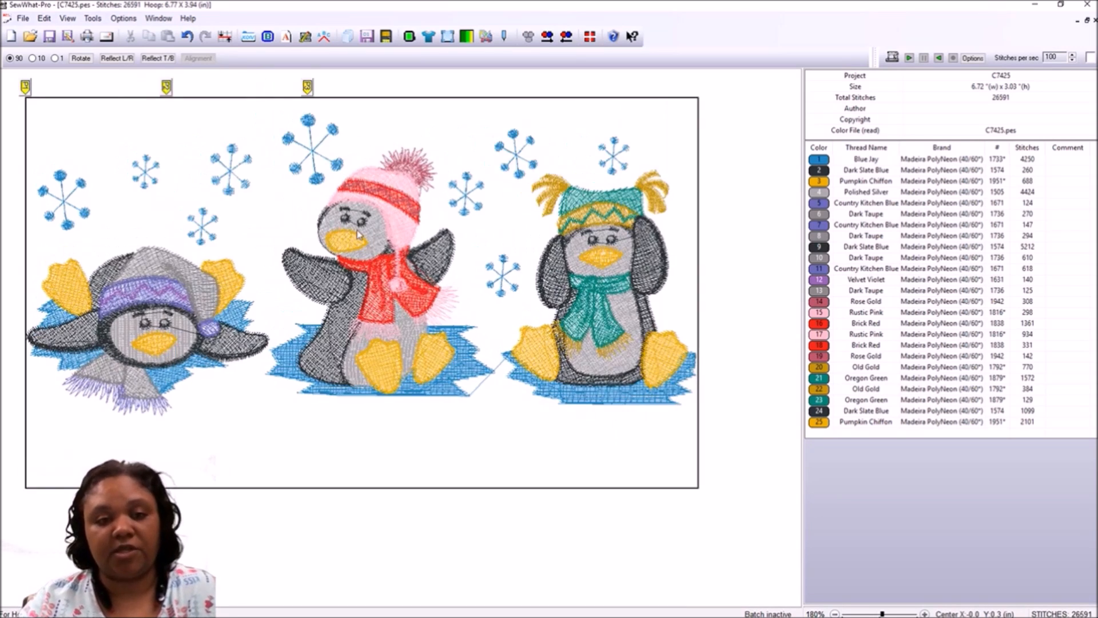
scroll(357, 234, up, 4)
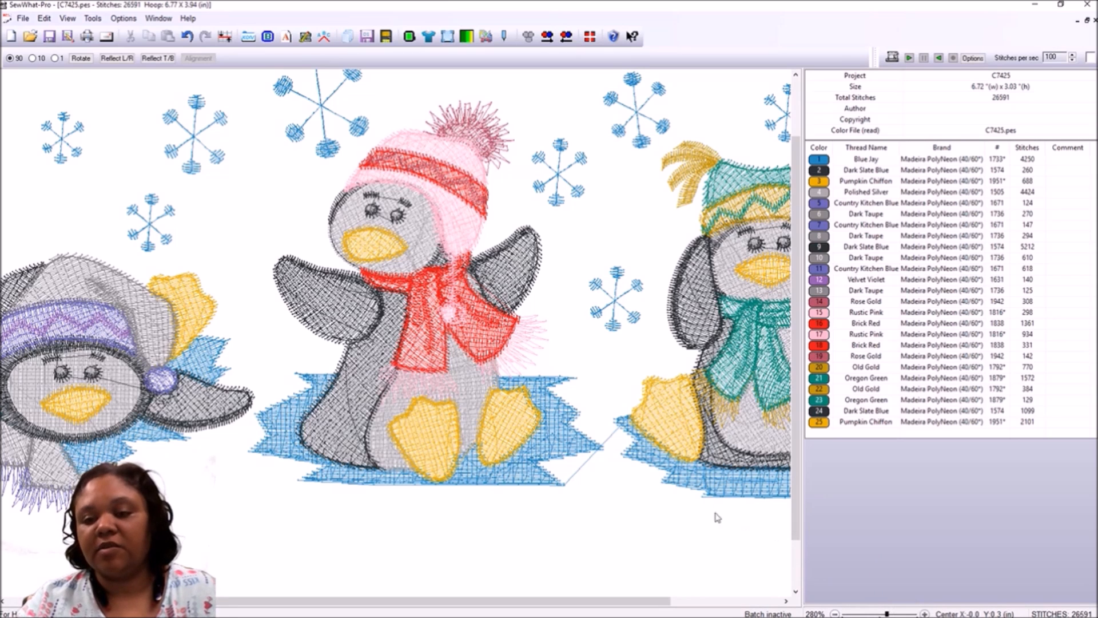
scroll(700, 475, up, 2)
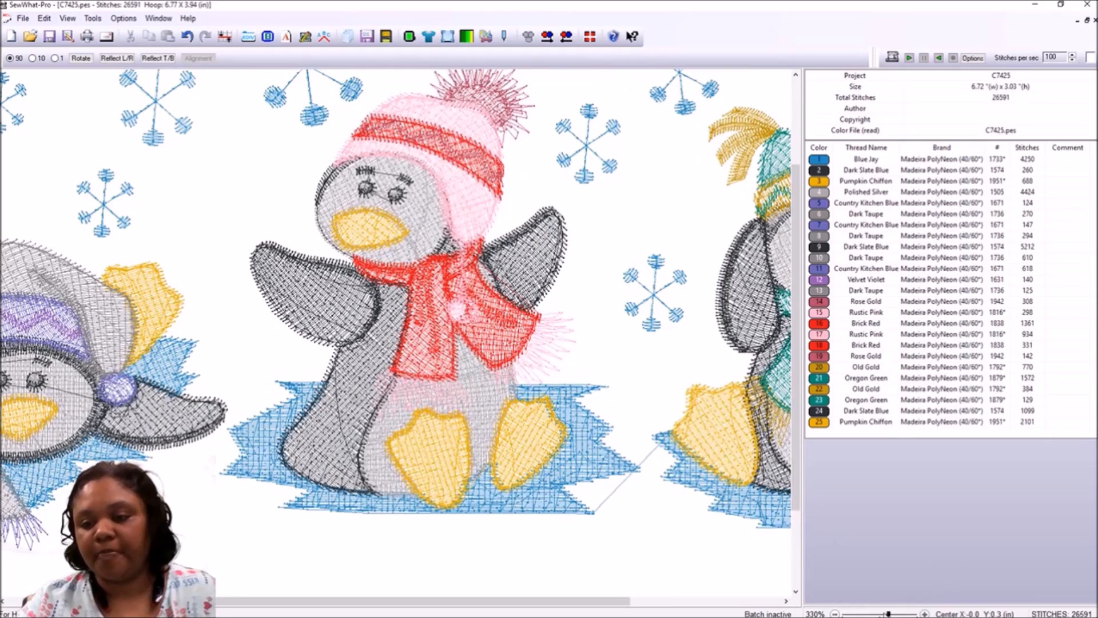
drag(888, 613, 917, 613)
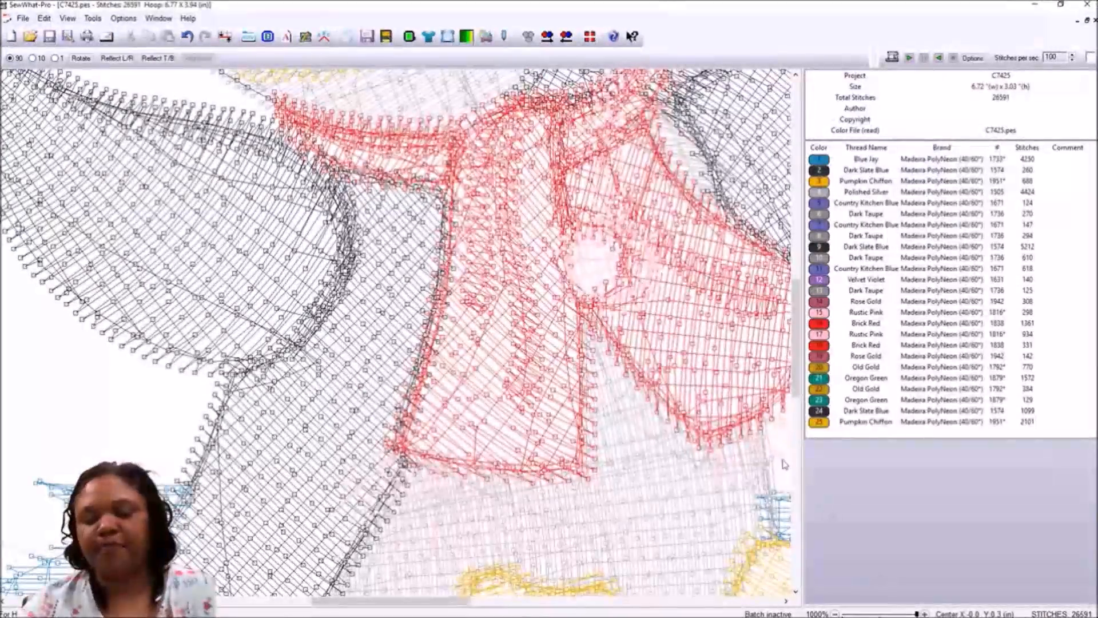
click(197, 262)
scroll(203, 278, up, 1)
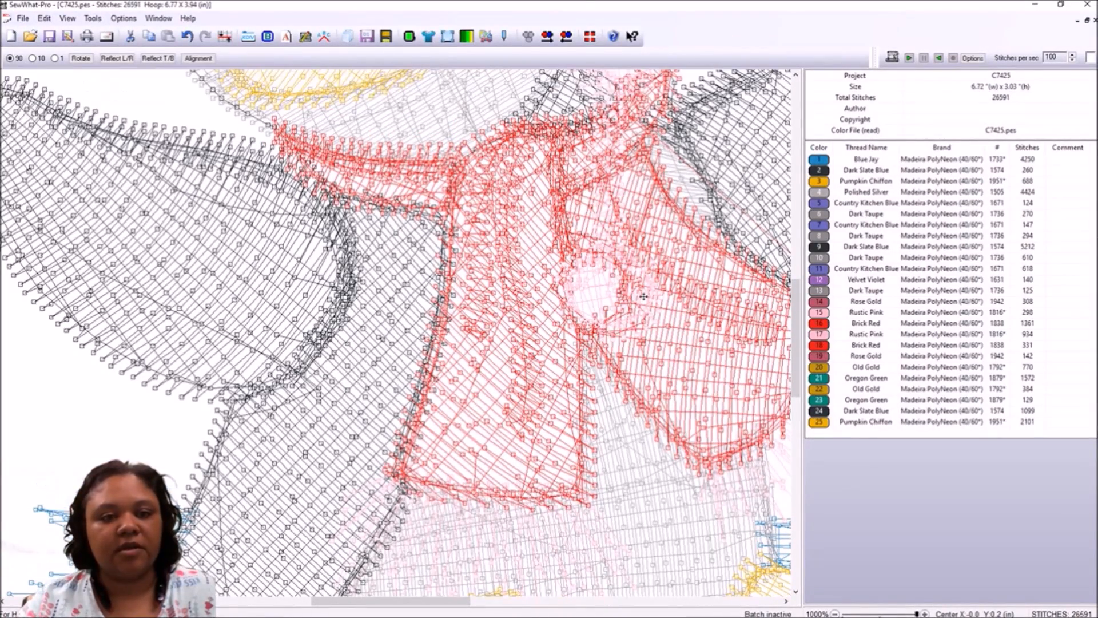
mouse_move(799, 378)
mouse_down()
mouse_move(799, 195)
mouse_move(799, 367)
mouse_up()
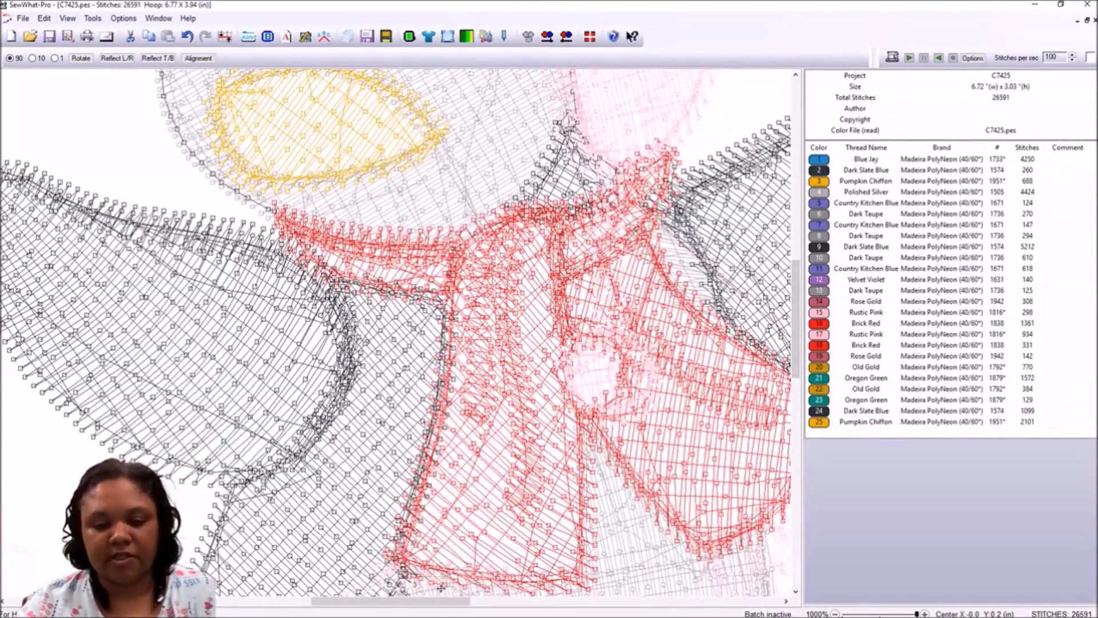
drag(436, 604, 314, 600)
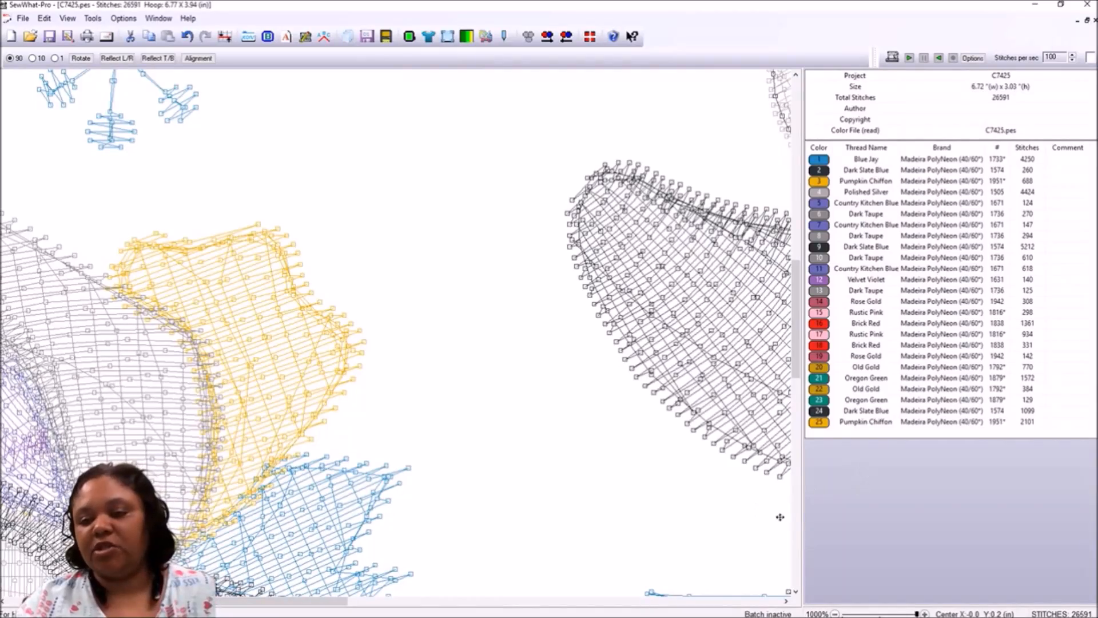
drag(917, 613, 879, 614)
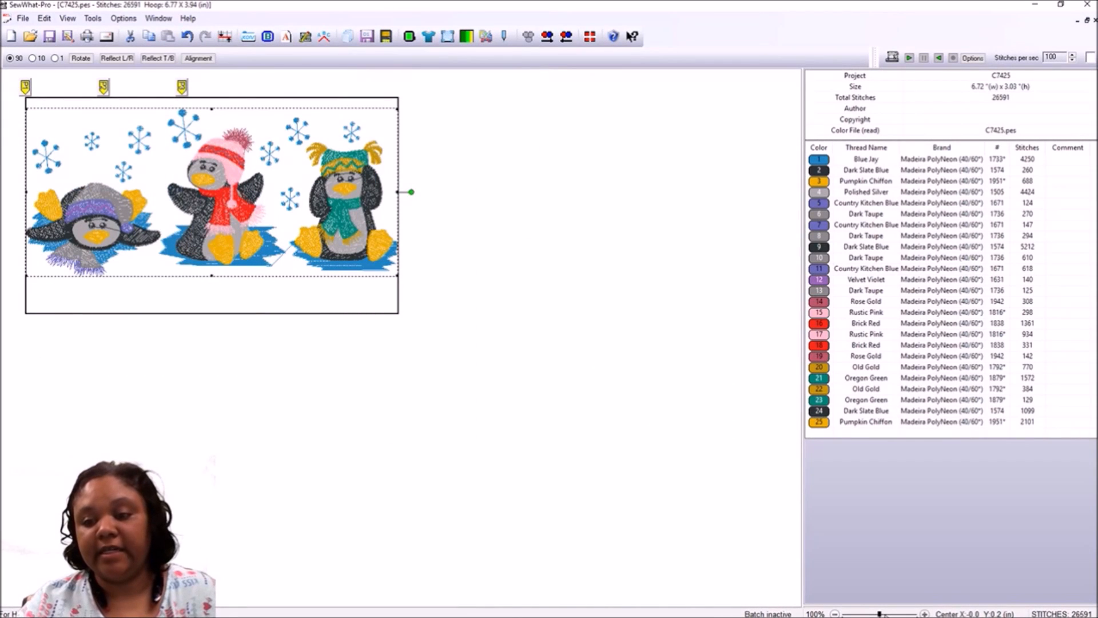
drag(879, 614, 883, 613)
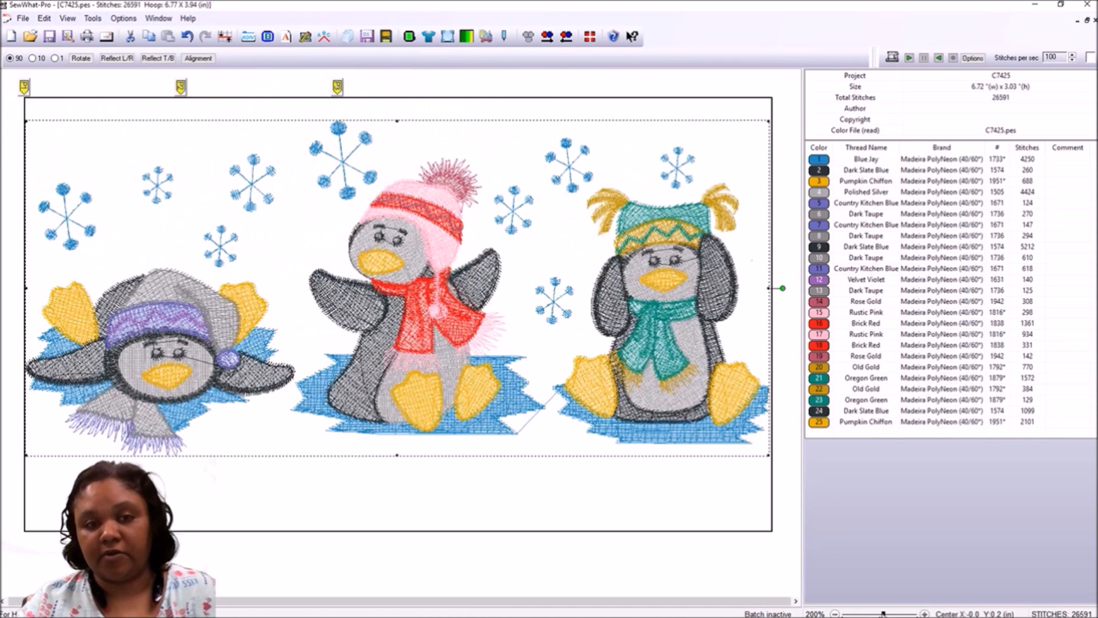
Isolate the Blue Jay thread, preview the three hoop positions' sewing fields over it, and restore the full-colour view
click(746, 547)
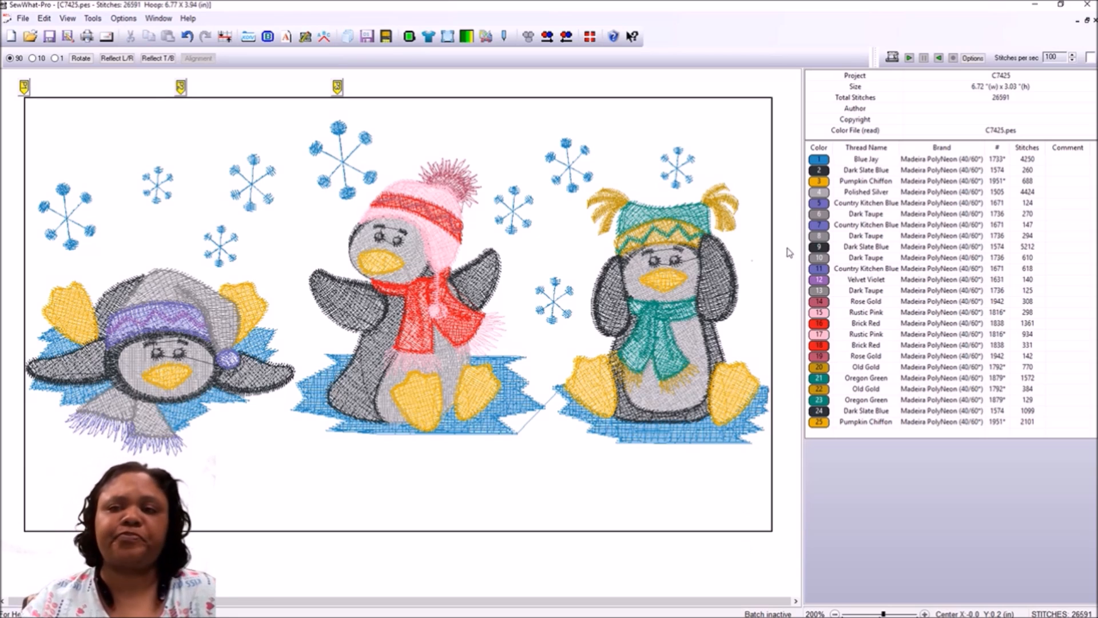
click(816, 162)
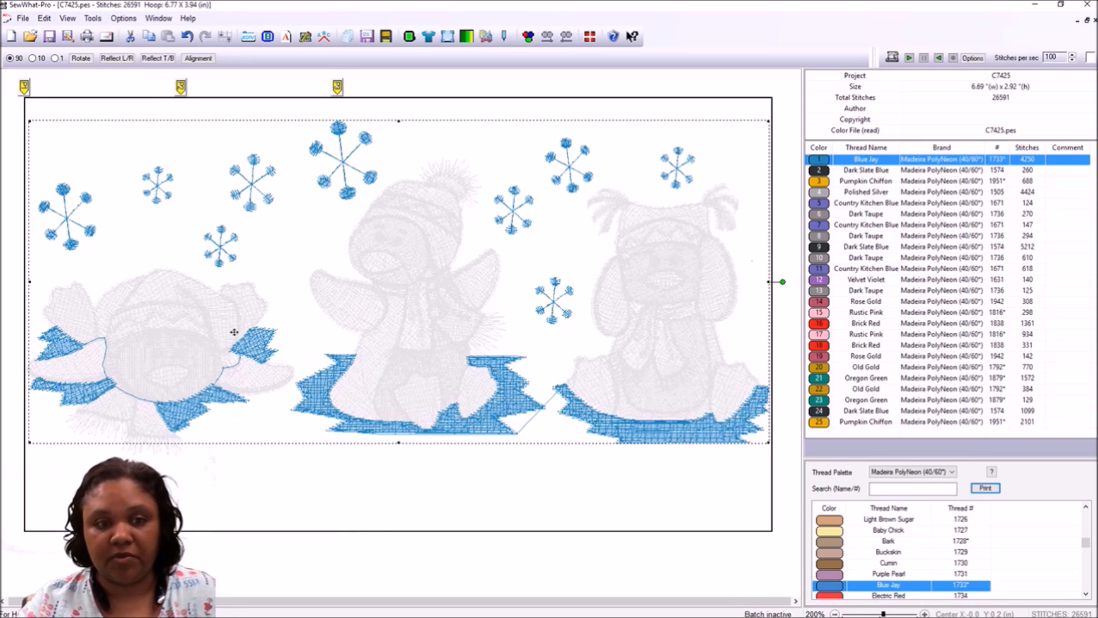
click(25, 87)
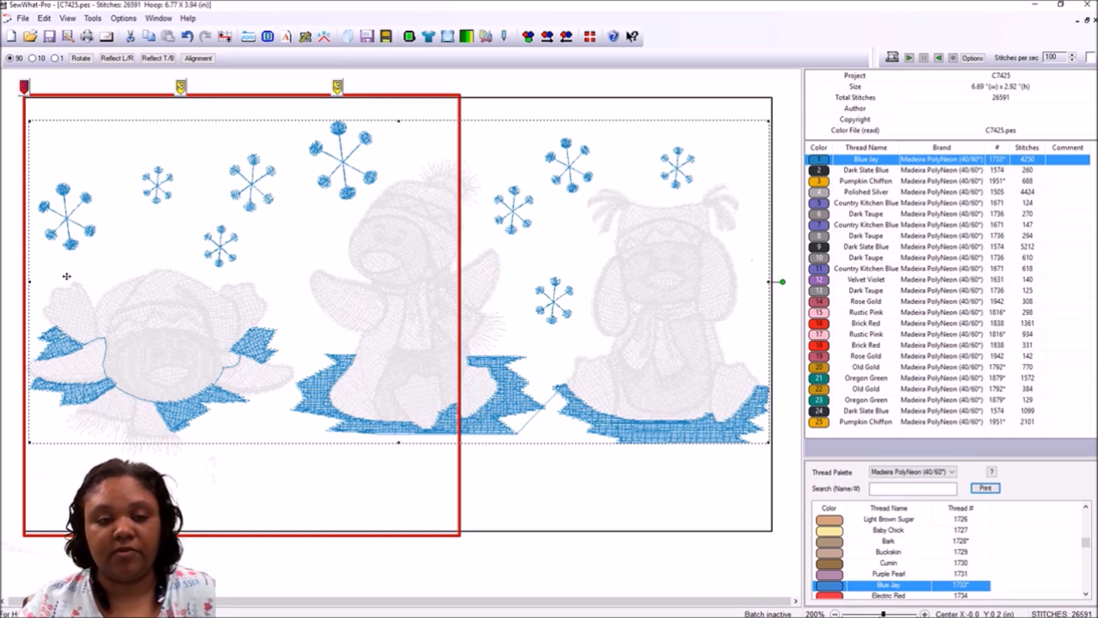
click(180, 87)
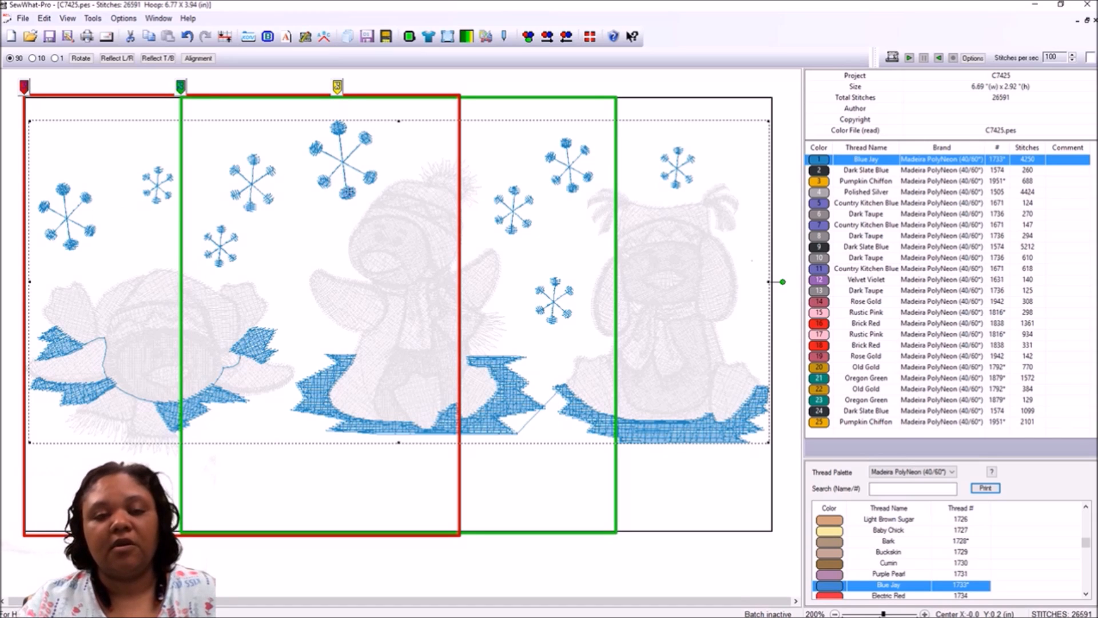
click(23, 87)
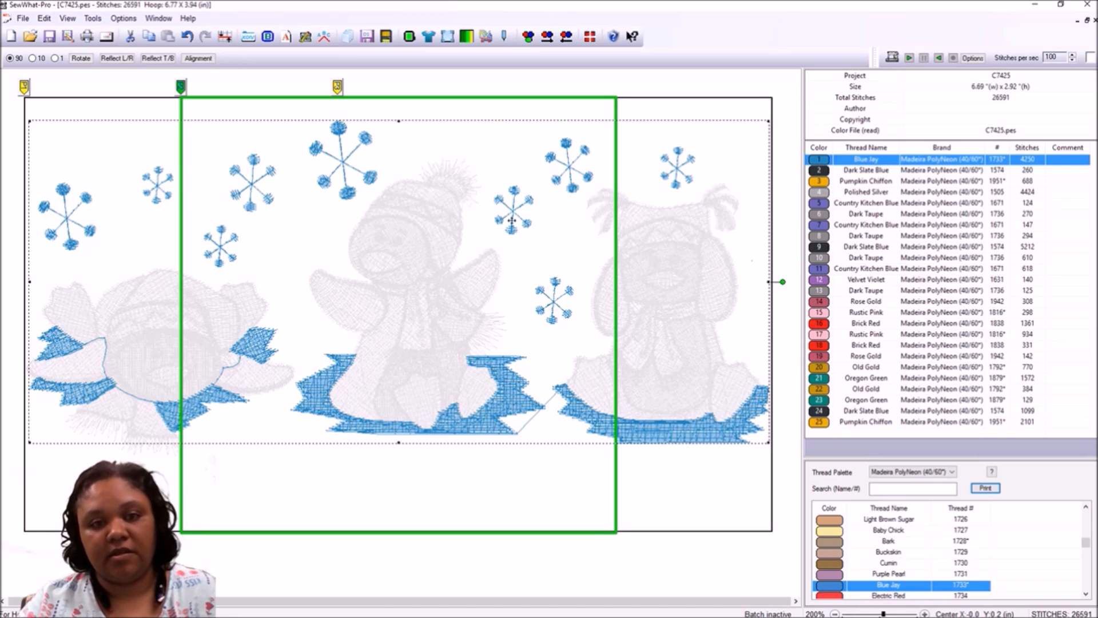
click(182, 87)
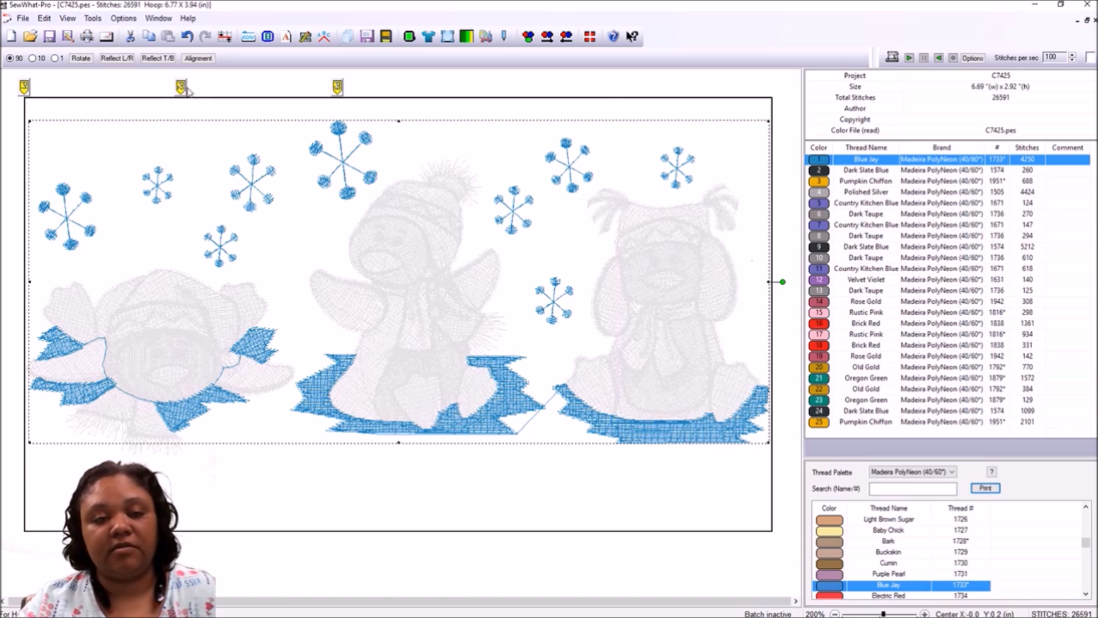
click(337, 88)
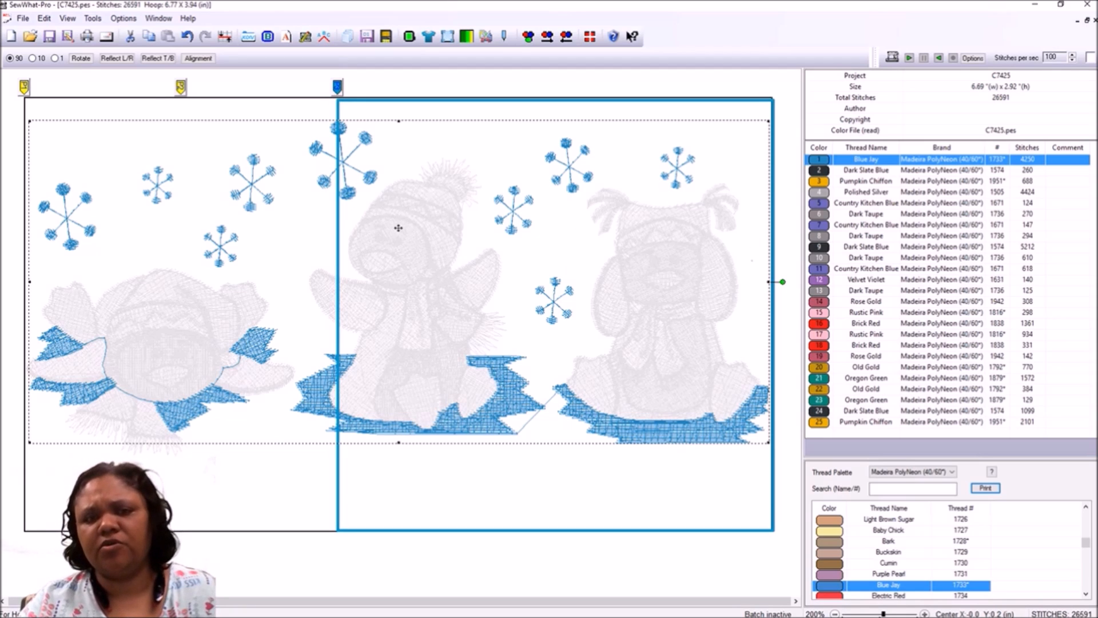
click(338, 87)
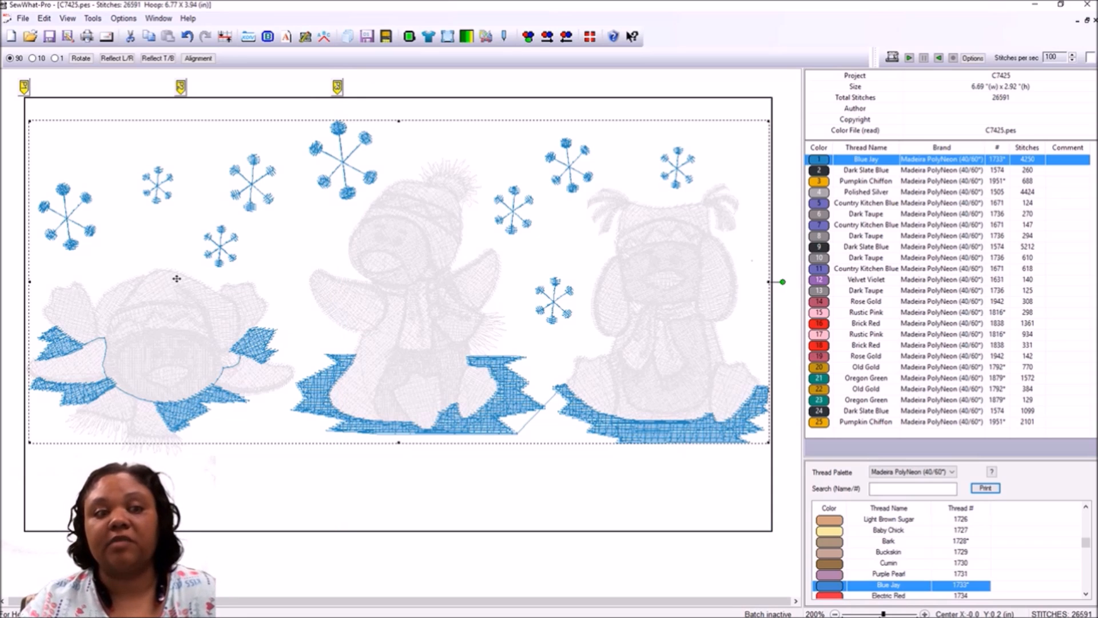
click(451, 486)
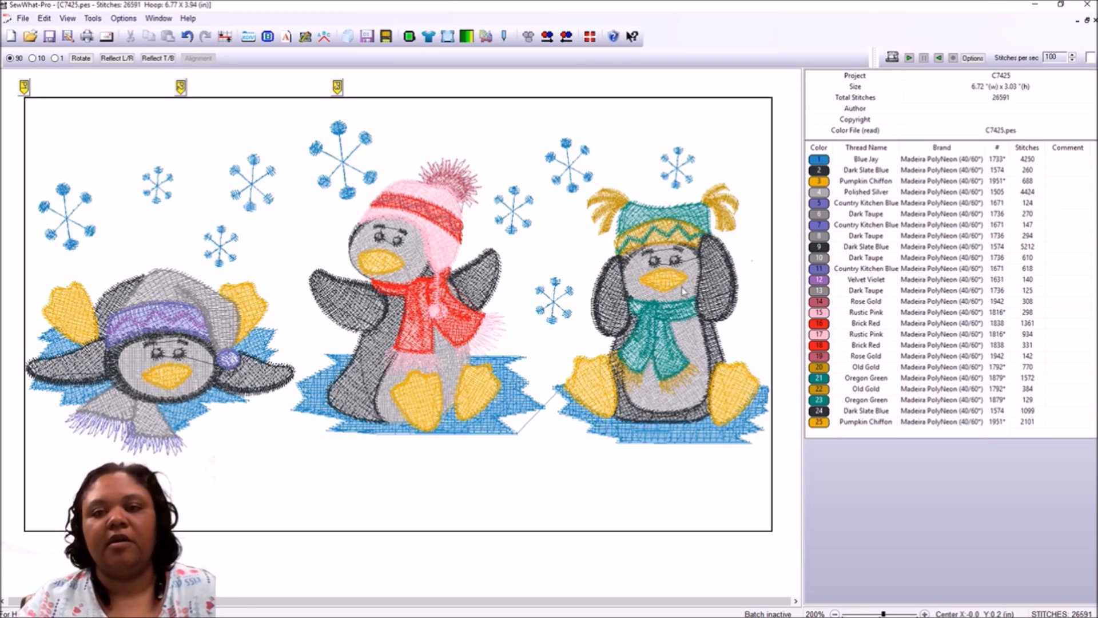
Simulate the Blue Jay thread's sewing sequence forwards and then backwards, stop it partway and deselect the thread
click(819, 163)
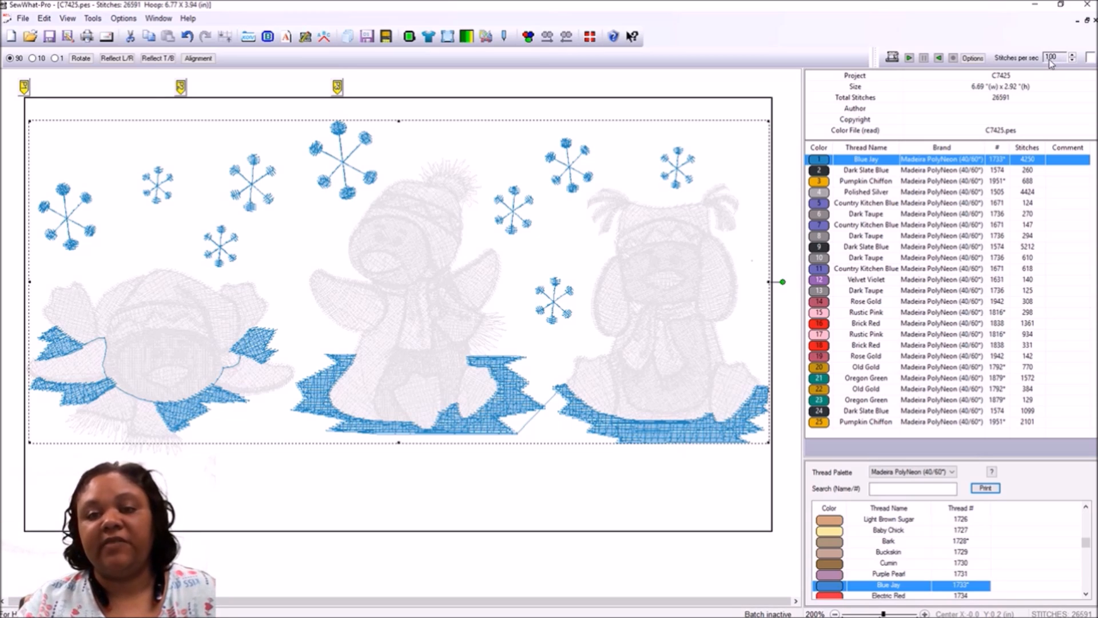
click(910, 58)
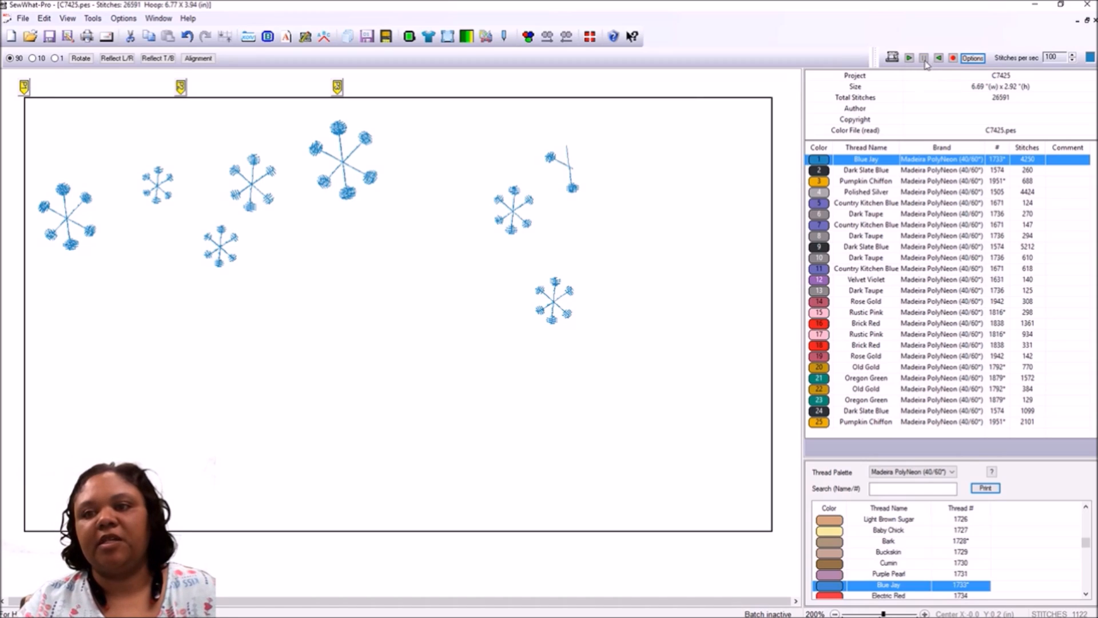
click(937, 59)
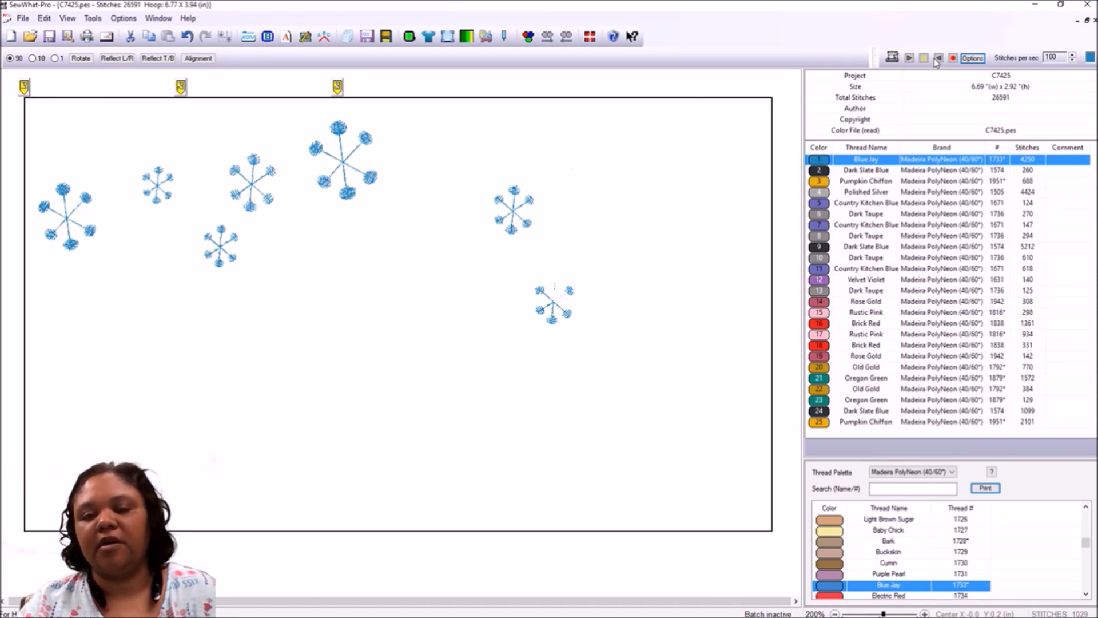
click(924, 59)
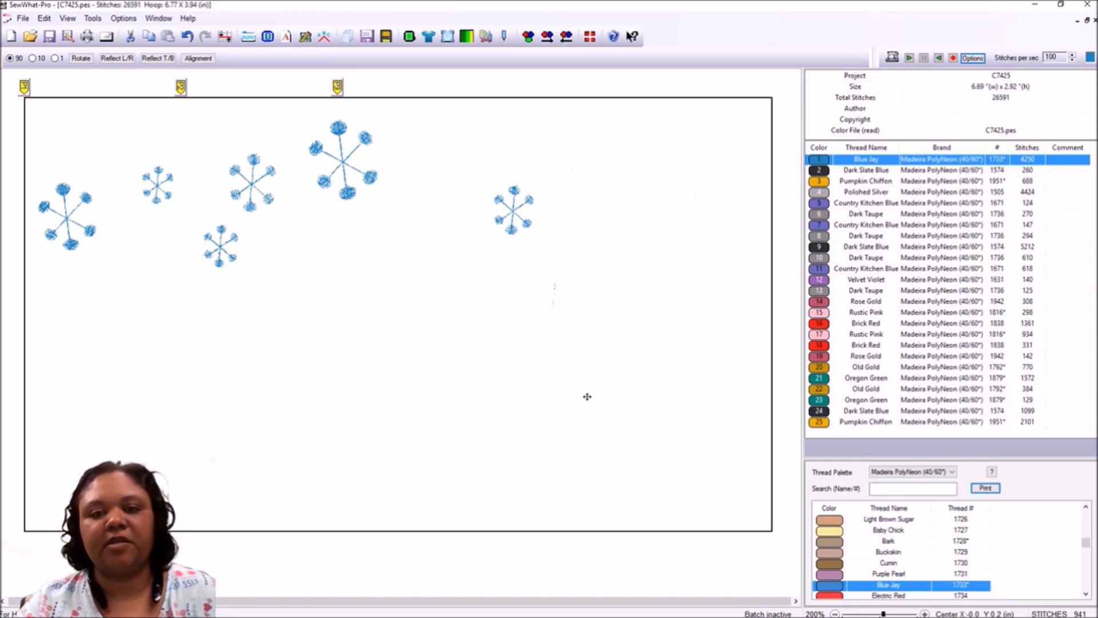
click(587, 487)
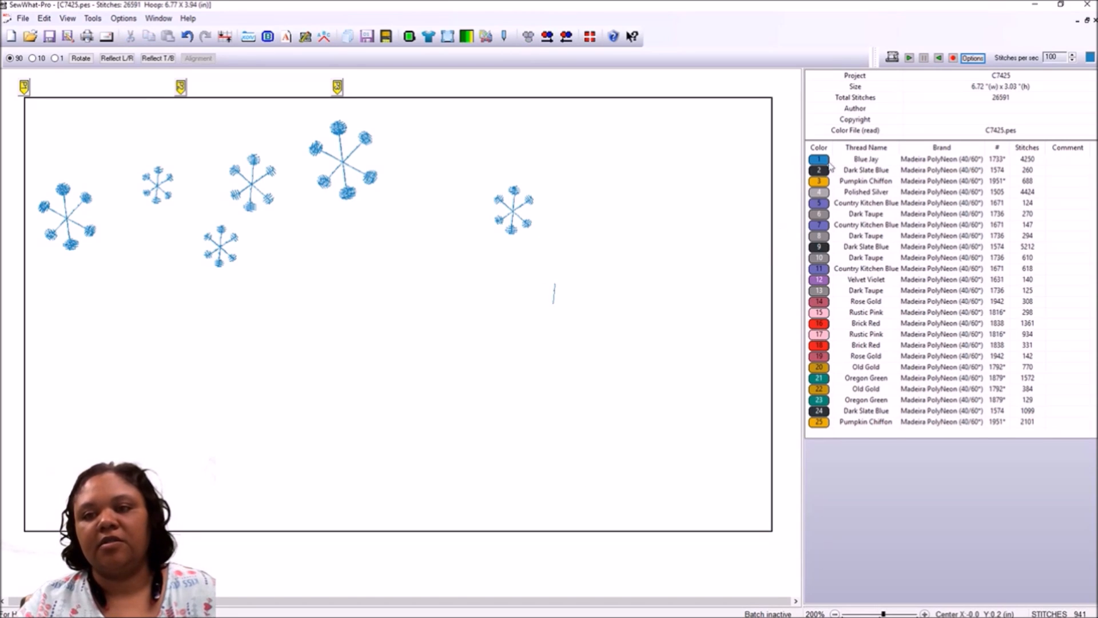
Set the stitch simulation speed to 30 stitches per second, play part of the Blue Jay thread's sewing sequence and stop it
click(820, 162)
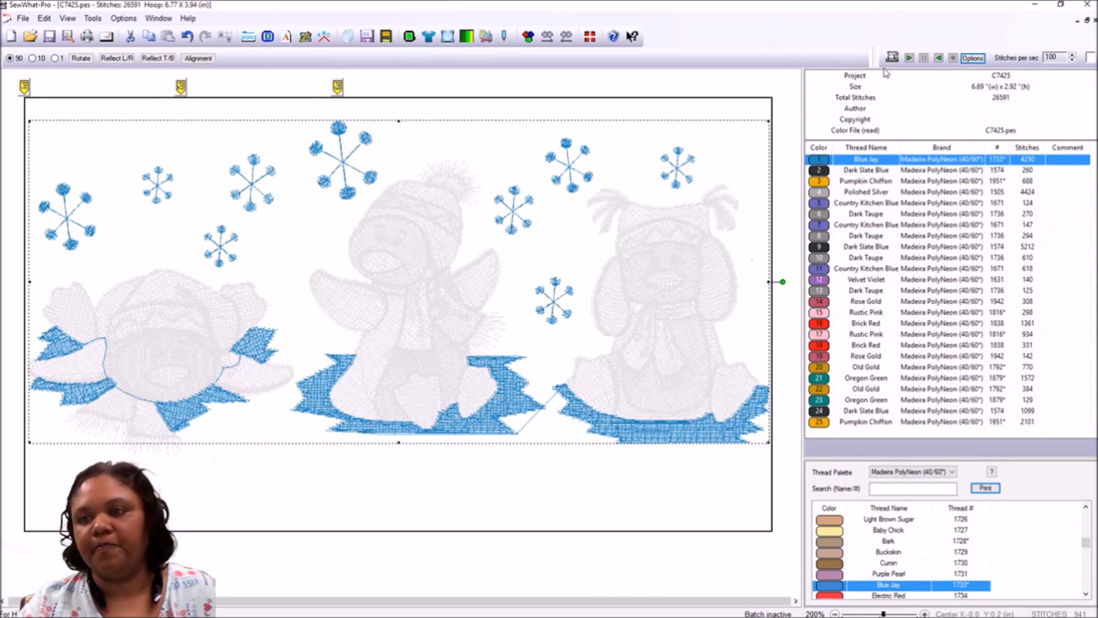
click(1071, 61)
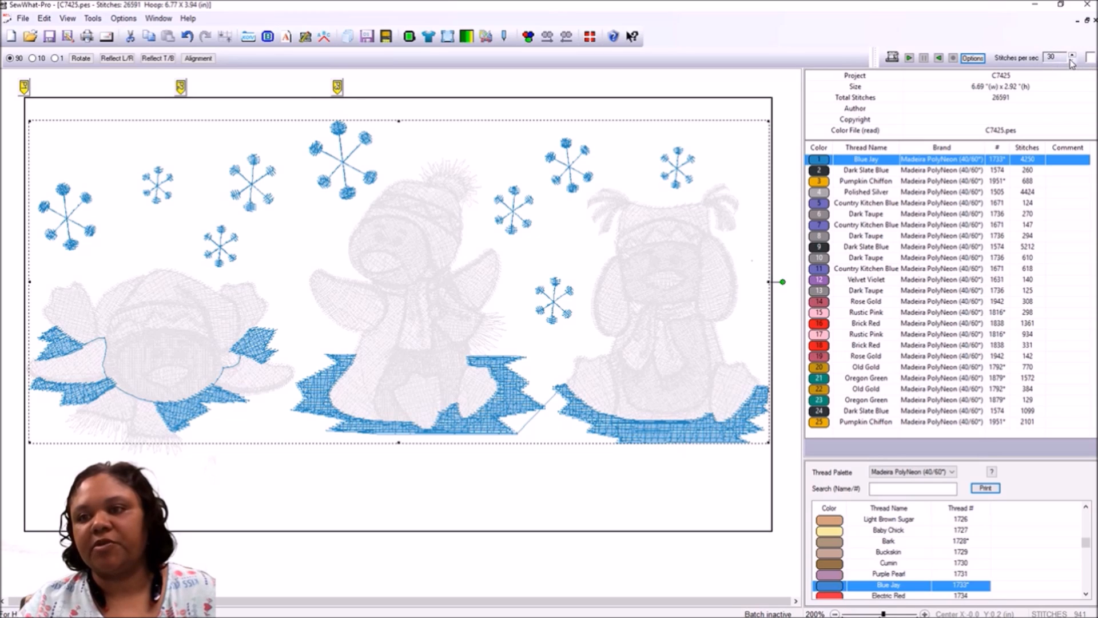
click(910, 59)
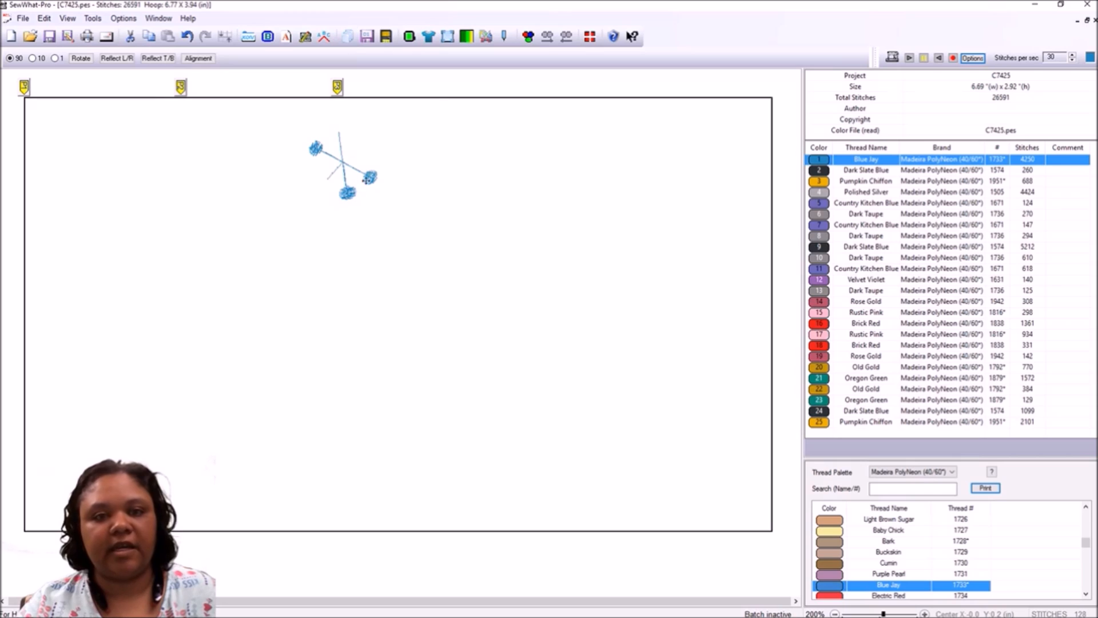
click(925, 58)
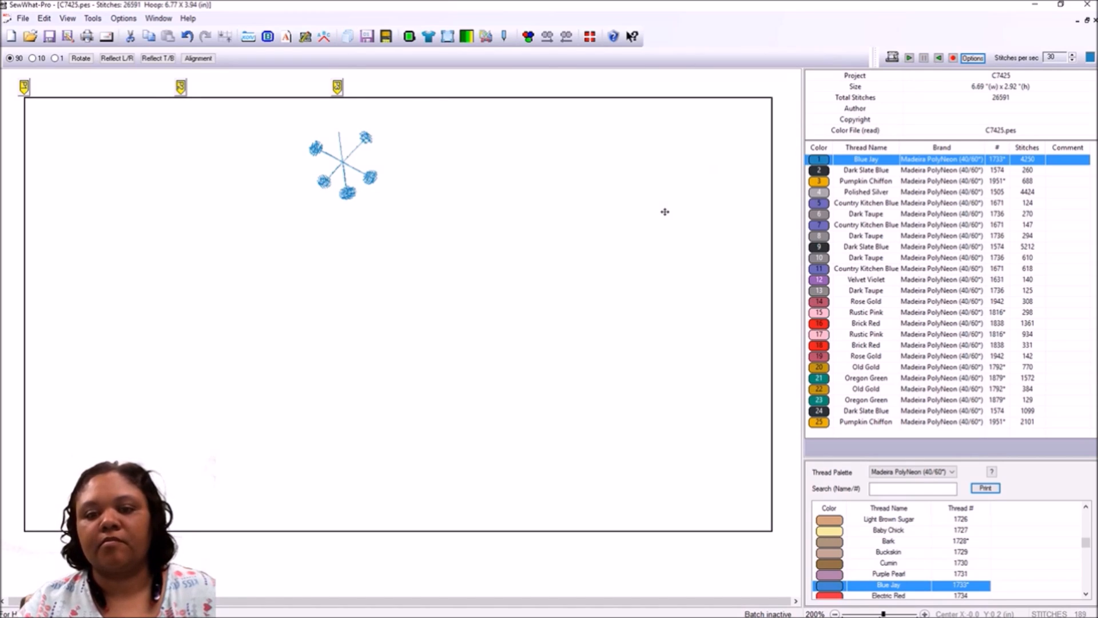
click(564, 482)
Isolate the Blue Jay thread, start stitch-point editing and select stitch point 3 on the large snowflake's upper arm
click(823, 161)
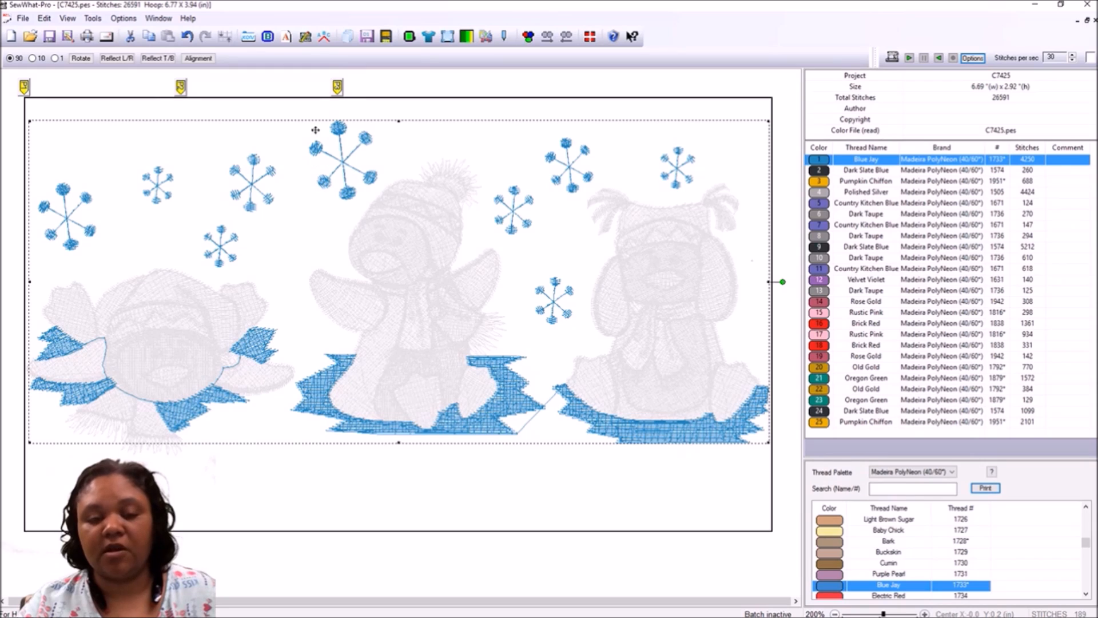
drag(883, 614, 917, 614)
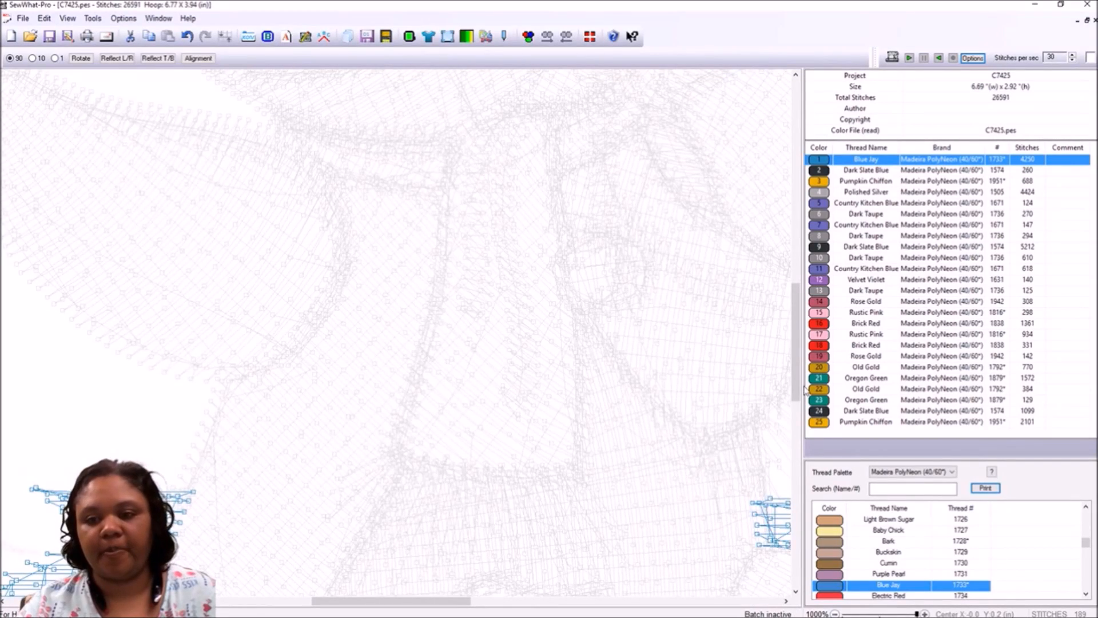
drag(796, 366, 804, 203)
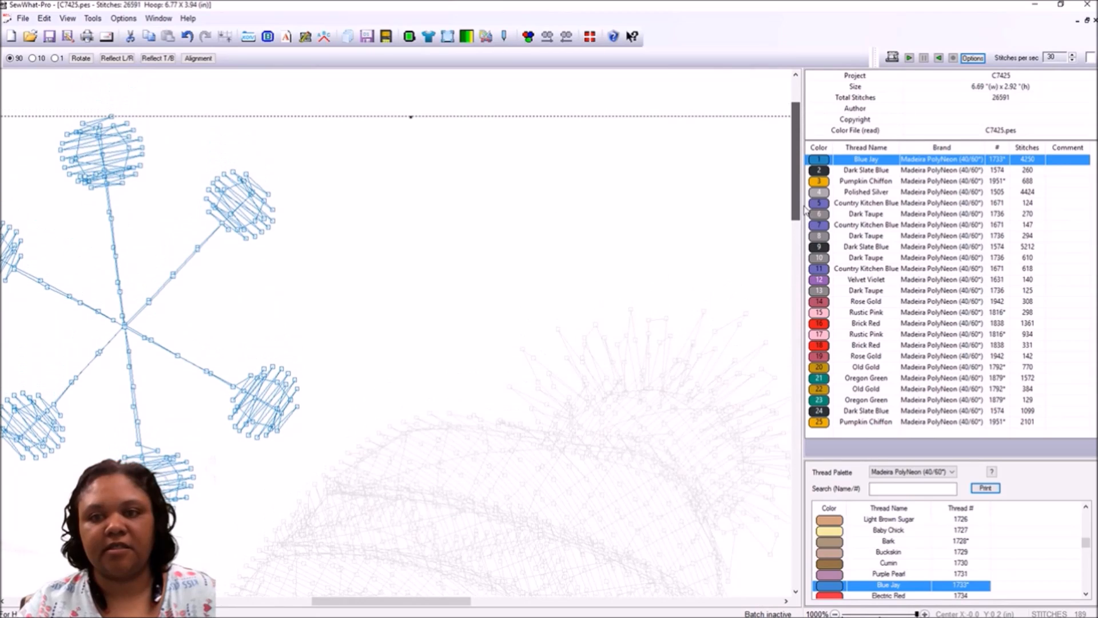
drag(452, 606, 396, 609)
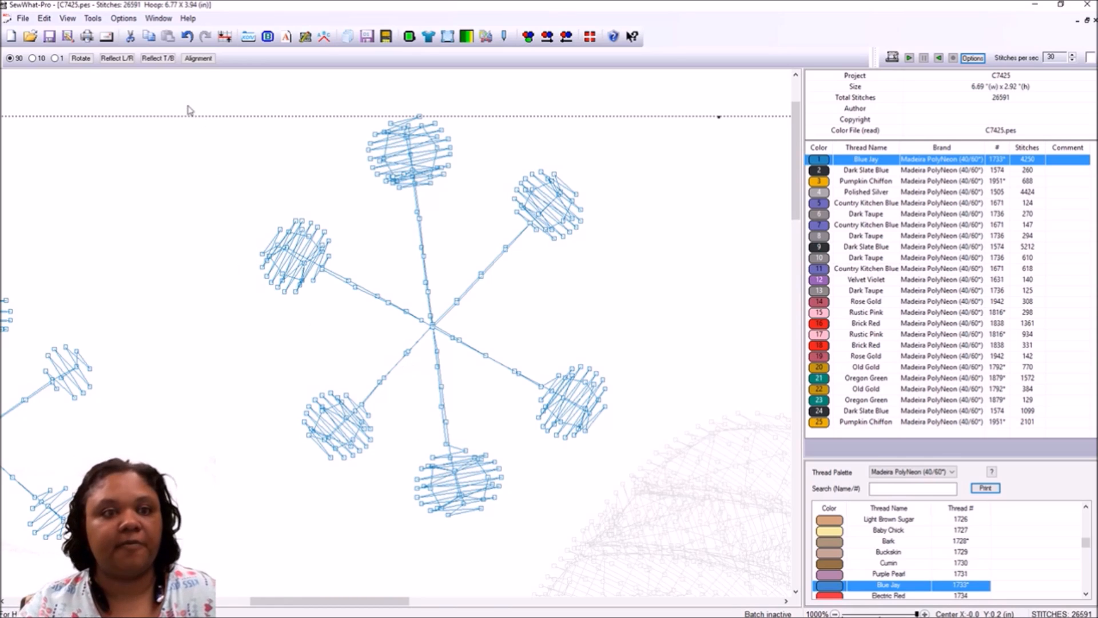
click(489, 43)
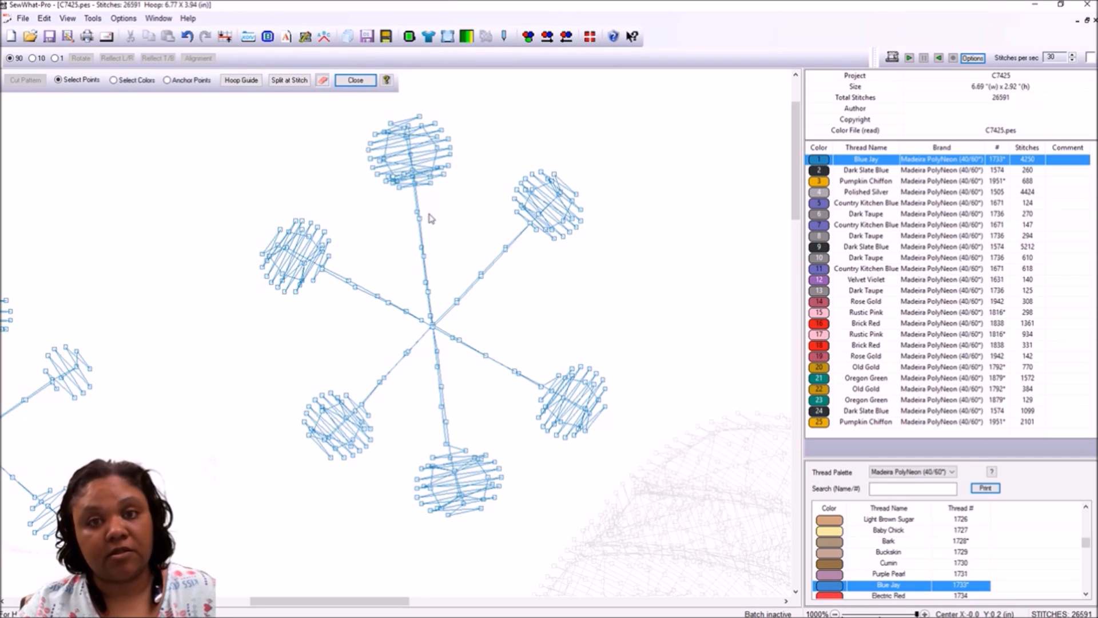
click(286, 81)
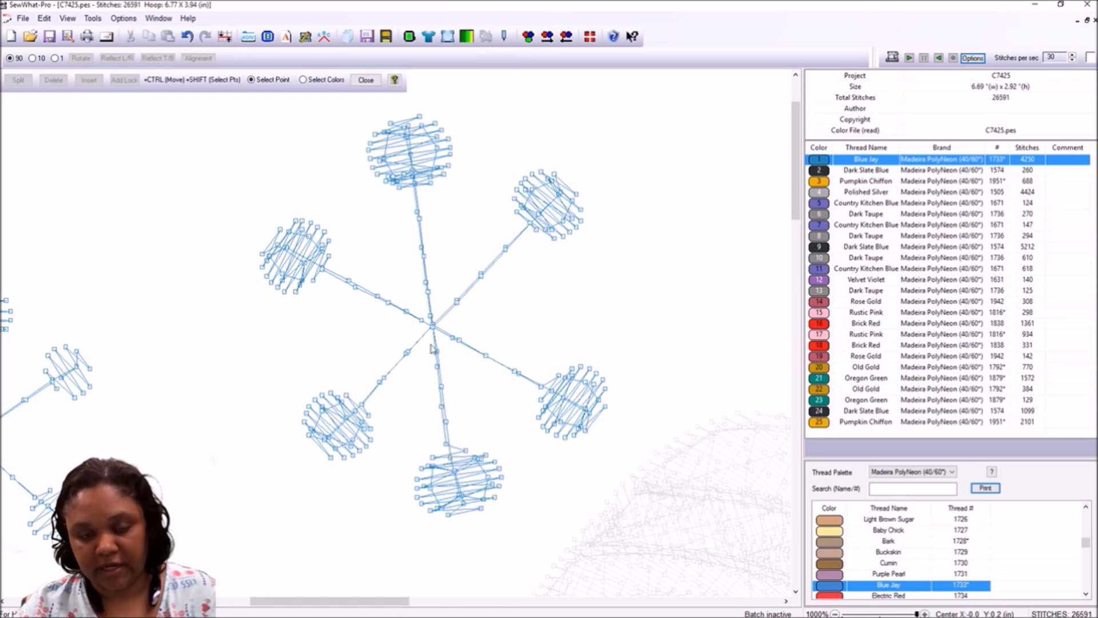
click(418, 213)
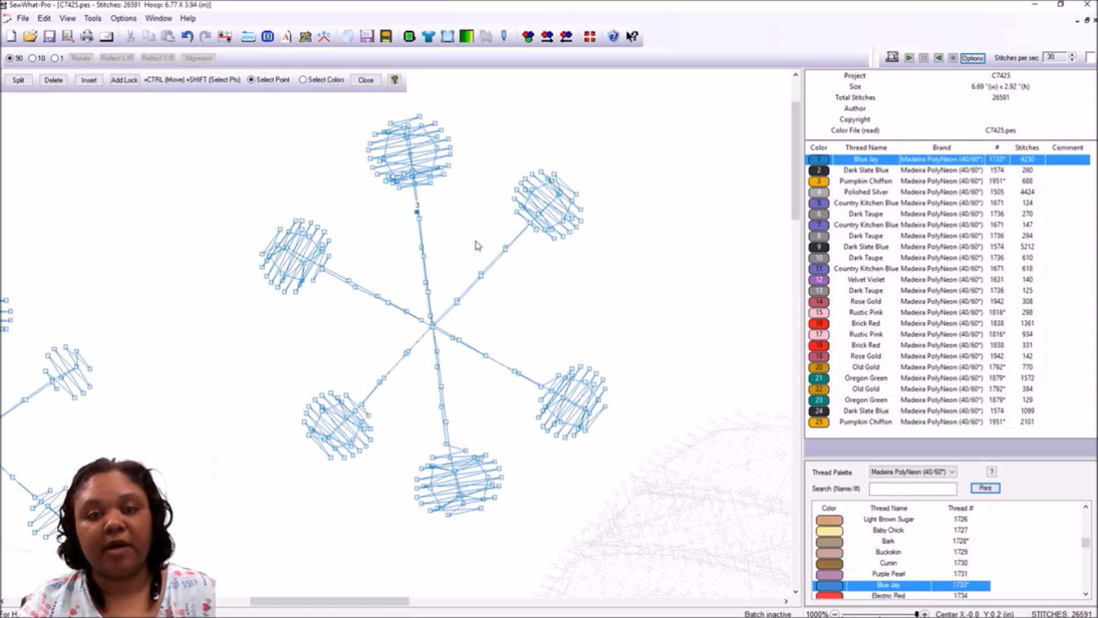
Step forward through the large snowflake's stitch points from point 3, following the stitching down into the lower ball
key(Up)
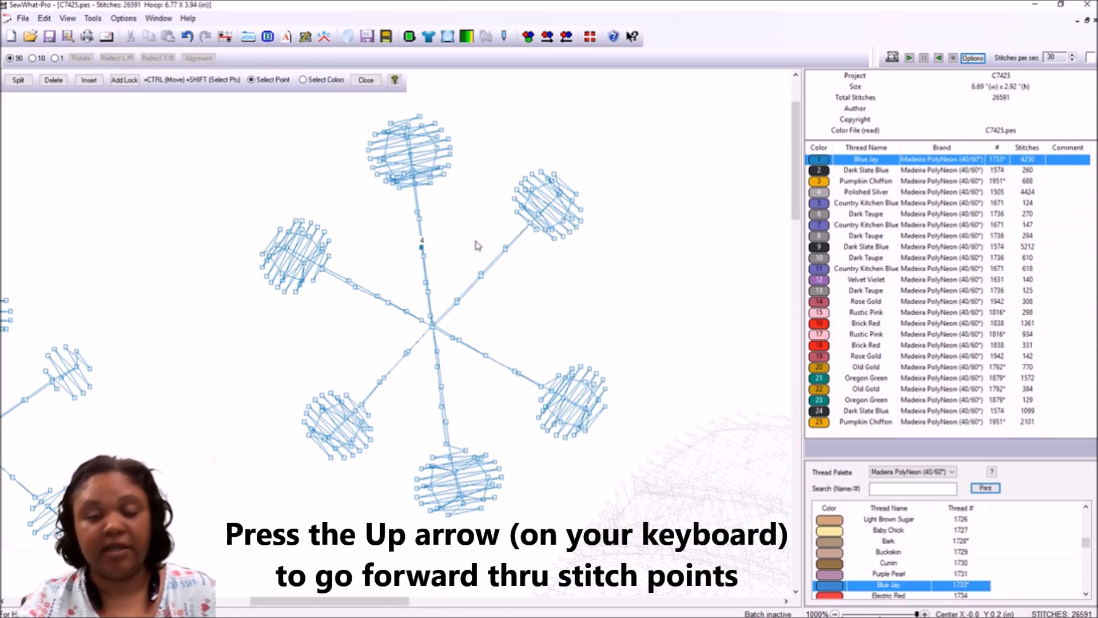
key(Up)
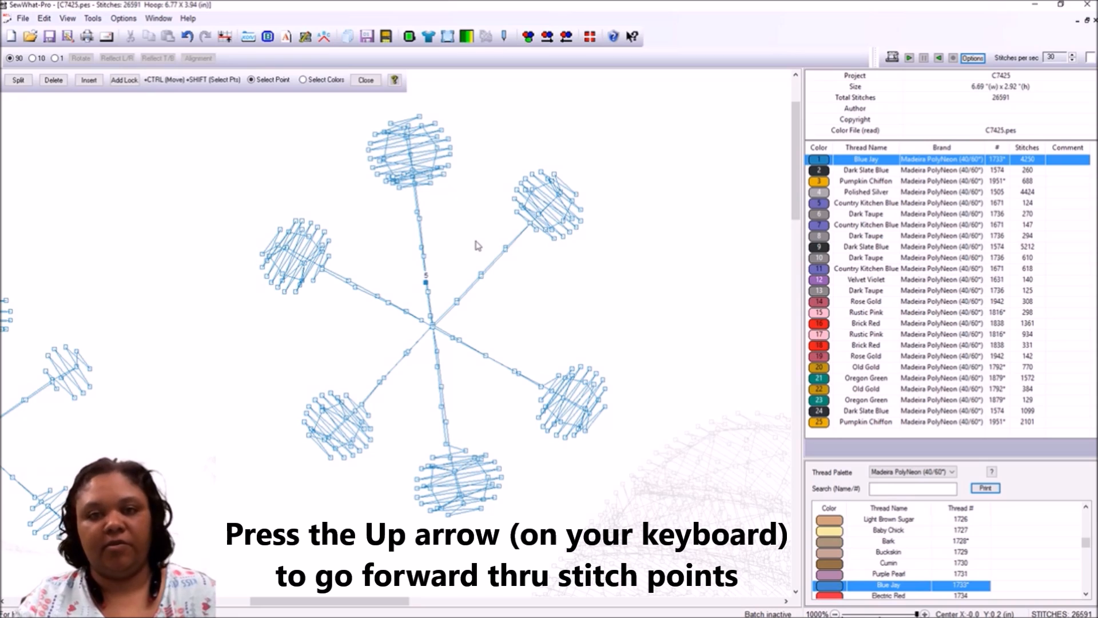
key(Up)
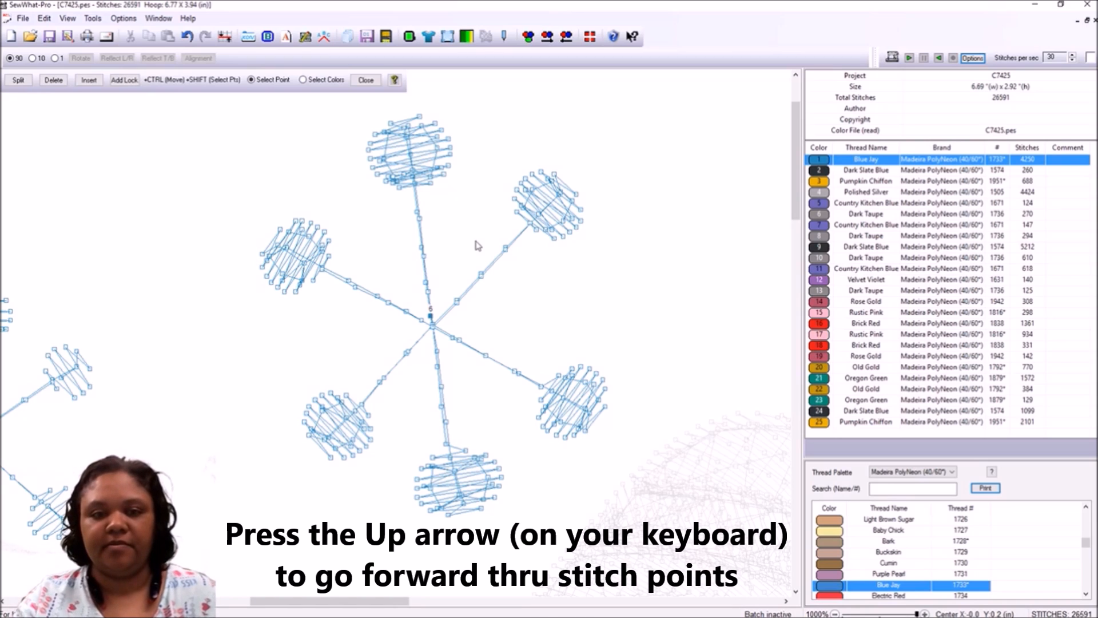
key(Up)
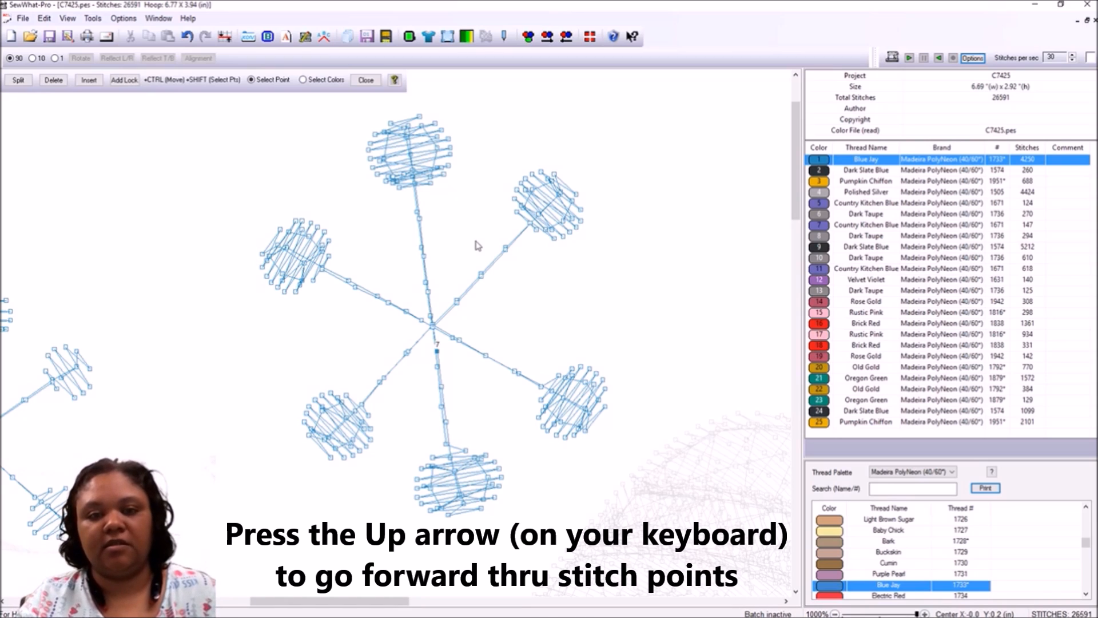
key(Up)
key(Up)
key(Up)
key(Up)
key(Up)
key(Up)
key(Up)
key(Up)
key(Up)
key(Up)
key(Up)
key(Up)
key(Up)
key(Up)
key(Up)
key(Up)
key(Up)
key(Up)
key(Up)
key(Up)
key(Up)
key(Up)
key(Up)
key(Up)
key(Up)
key(Up)
key(Up)
key(Up)
key(Up)
key(Up)
key(Up)
key(Up)
key(Up)
key(Up)
key(Up)
key(Up)
key(Up)
key(Up)
key(Up)
key(Up)
key(Up)
key(Up)
key(Up)
key(Up)
key(Up)
key(Up)
key(Up)
key(Up)
key(Up)
key(Up)
key(Up)
key(Up)
key(Up)
key(Up)
key(Up)
key(Up)
key(Up)
key(Up)
key(Up)
Step backward through the large snowflake's stitch points from the lower ball to the start of the upper arm
key(Down)
key(Down)
key(Down)
key(Down)
key(Down)
key(Down)
key(Down)
key(Down)
key(Down)
key(Down)
key(Down)
key(Down)
key(Down)
key(Down)
key(Down)
key(Down)
key(Down)
key(Down)
key(Down)
key(Down)
key(Down)
key(Down)
key(Down)
key(Down)
key(Down)
key(Down)
key(Down)
key(Down)
key(Down)
key(Down)
key(Down)
key(Down)
key(Down)
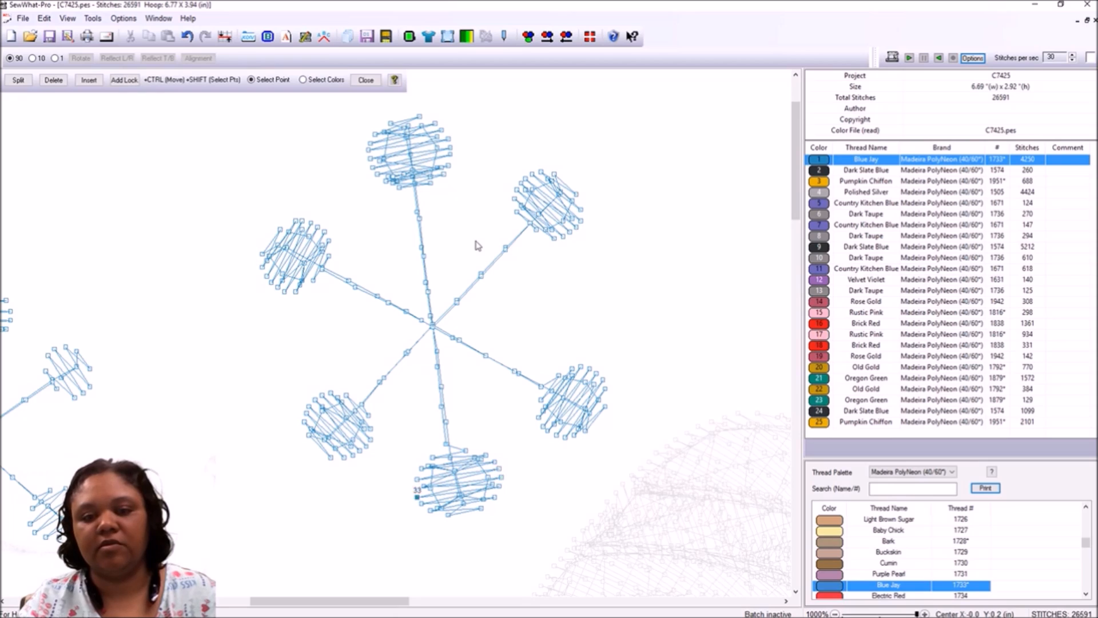
key(Down)
key(Down)
key(Down)
key(Down)
key(Down)
key(Down)
key(Down)
key(Down)
key(Down)
key(Down)
key(Down)
key(Down)
key(Down)
key(Down)
key(Down)
key(Down)
key(Down)
key(Down)
key(Down)
key(Down)
key(Down)
key(Down)
key(Down)
key(Down)
key(Down)
key(Down)
key(Down)
key(Down)
key(Down)
key(Down)
key(Down)
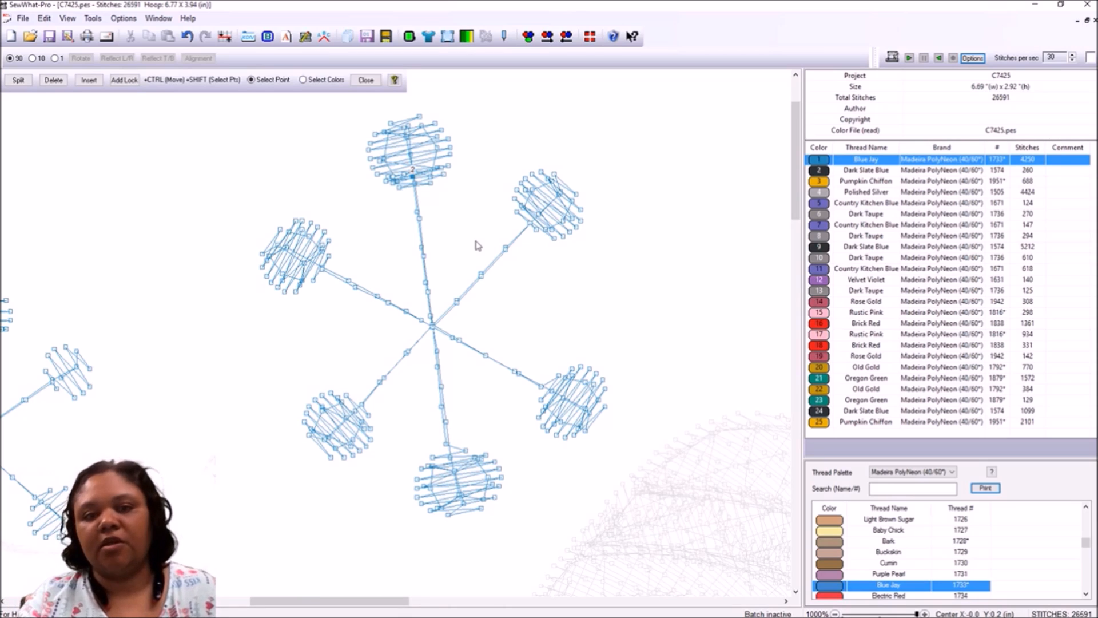
key(Down)
key(Down)
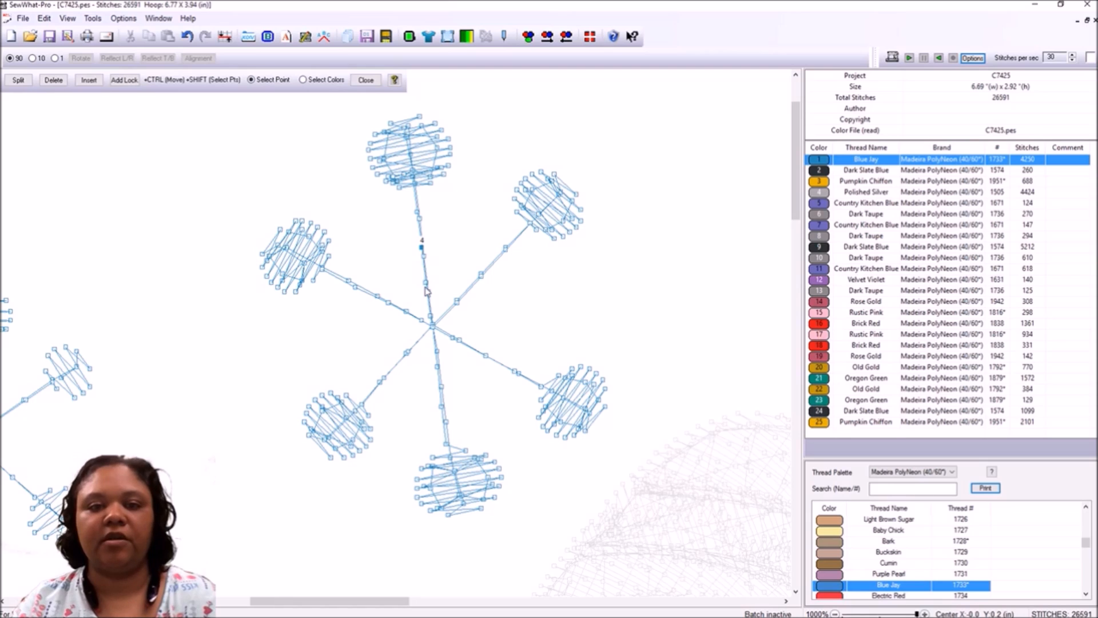
Move stitch point 3 on the large snowflake's upper arm sideways out of line, toward the upper-right arm
click(506, 248)
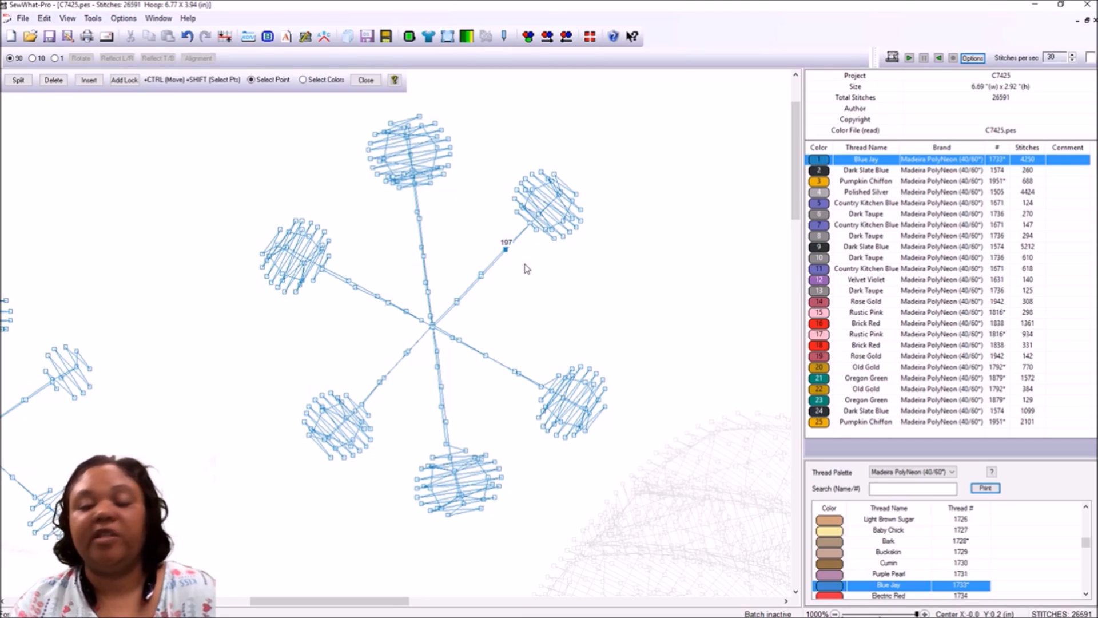
click(420, 220)
click(418, 213)
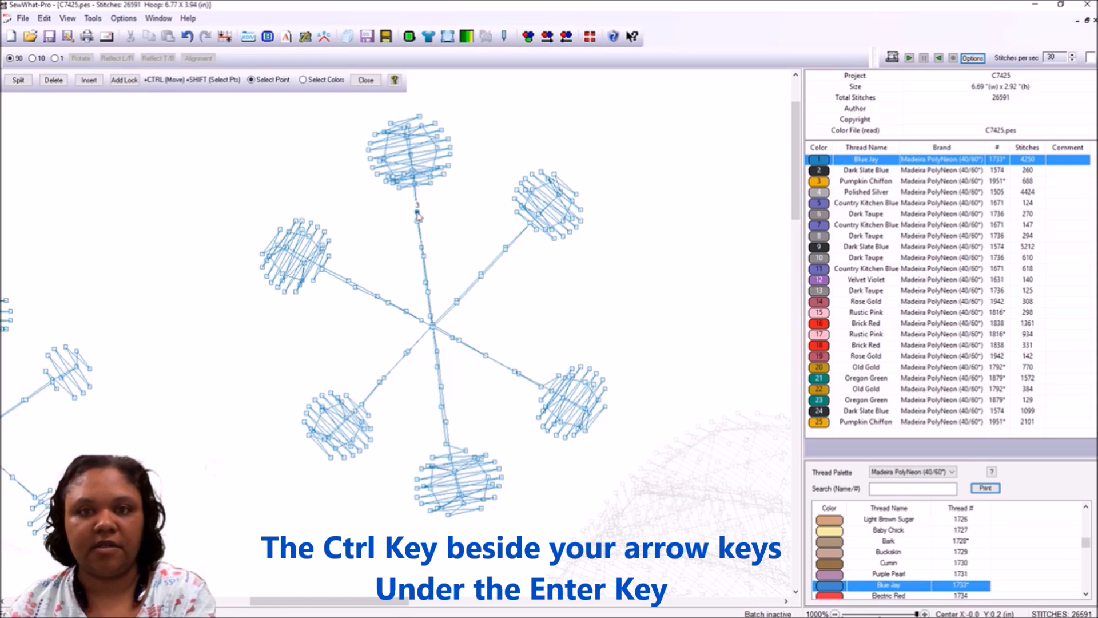
drag(417, 213, 474, 212)
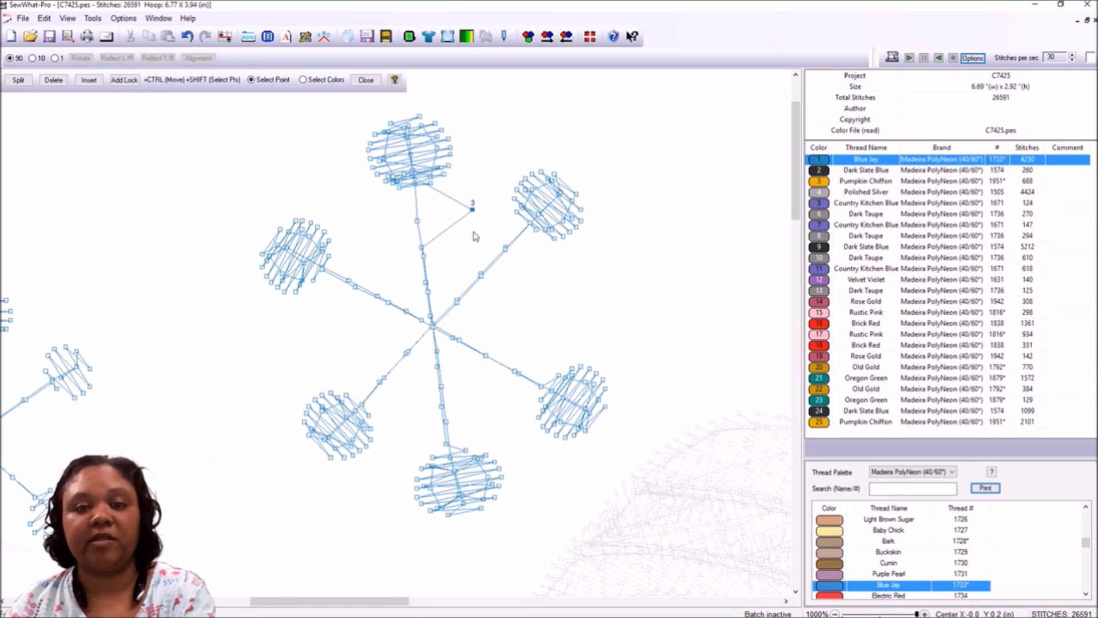
Move stitch point 4 slightly up the large snowflake's upper arm and bring stitch point 3 back into line with that arm
click(422, 247)
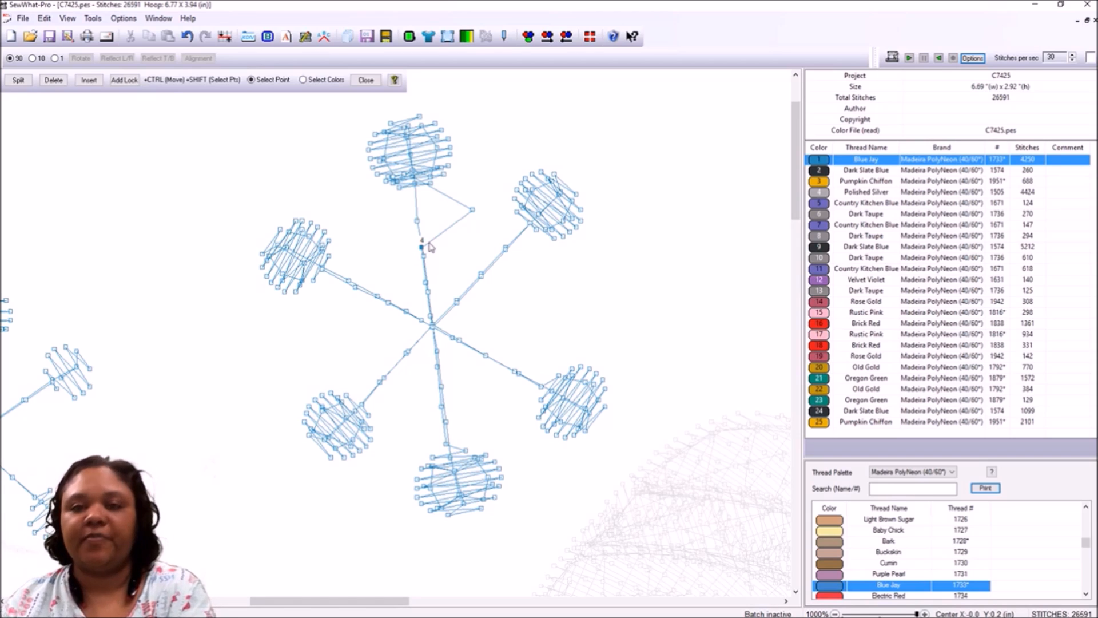
ctrl+click(472, 213)
drag(473, 215, 421, 235)
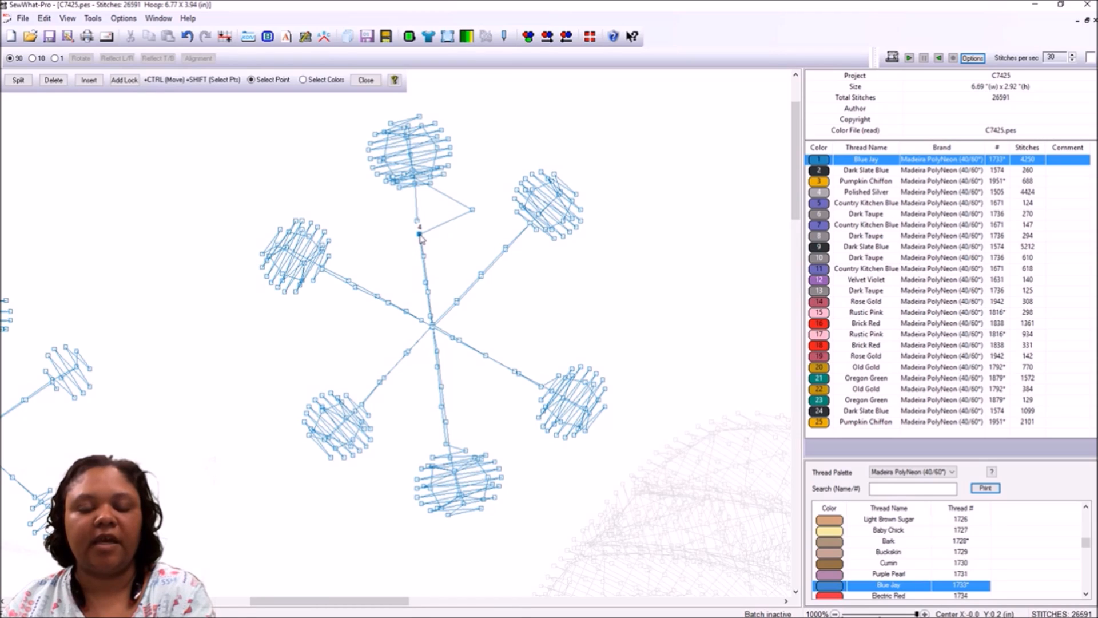
click(473, 210)
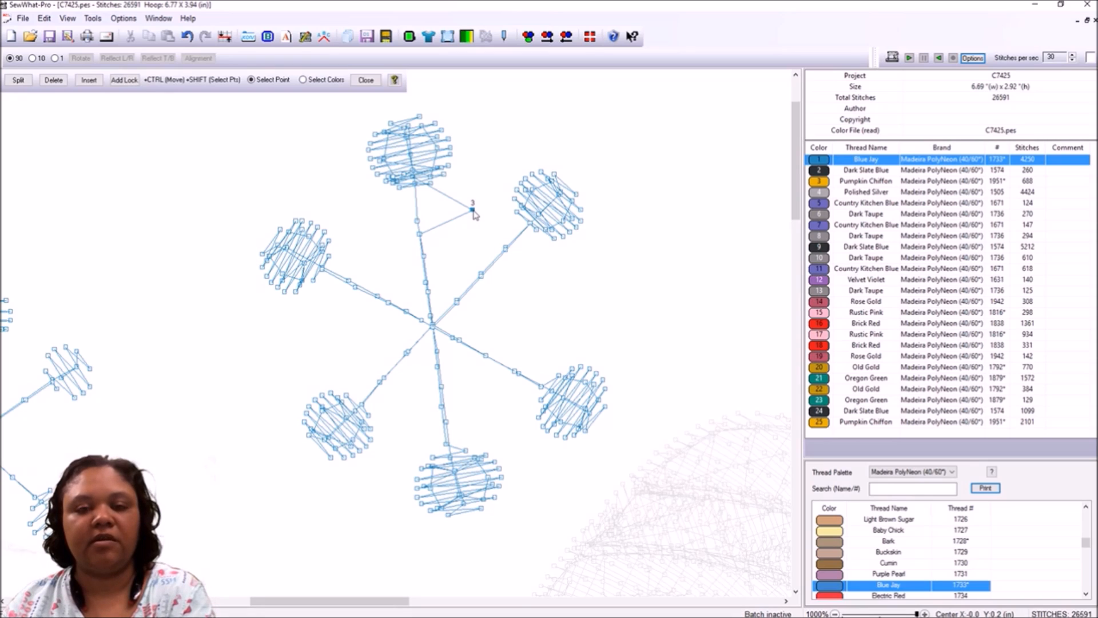
drag(473, 212, 419, 210)
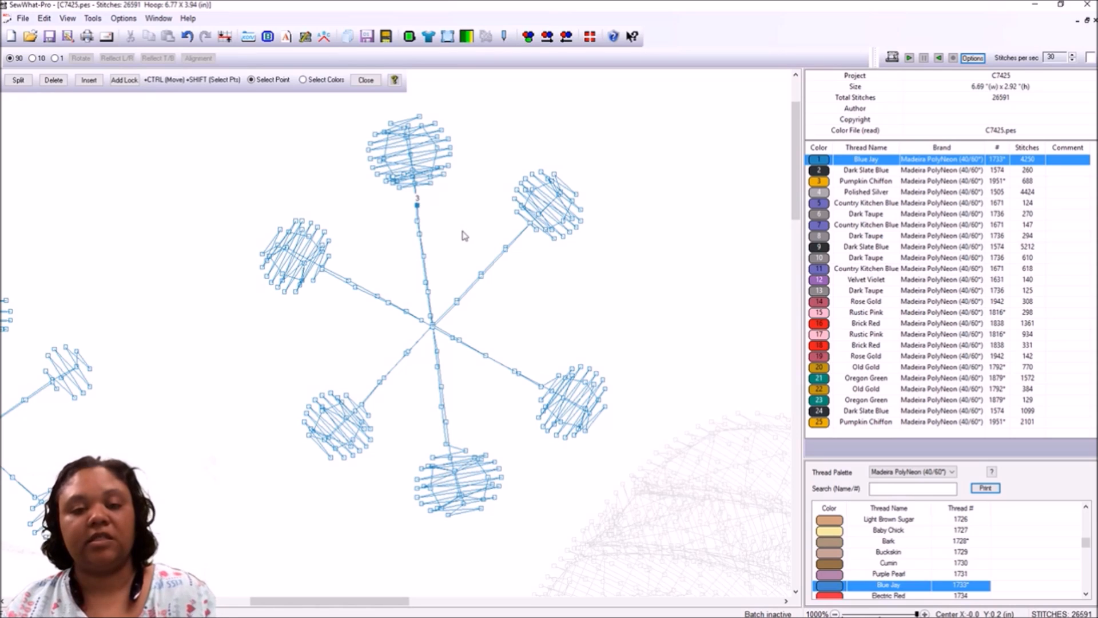
Check the stitch numbers of individual points on the large snowflake's upper arm and on five of its balls
click(417, 220)
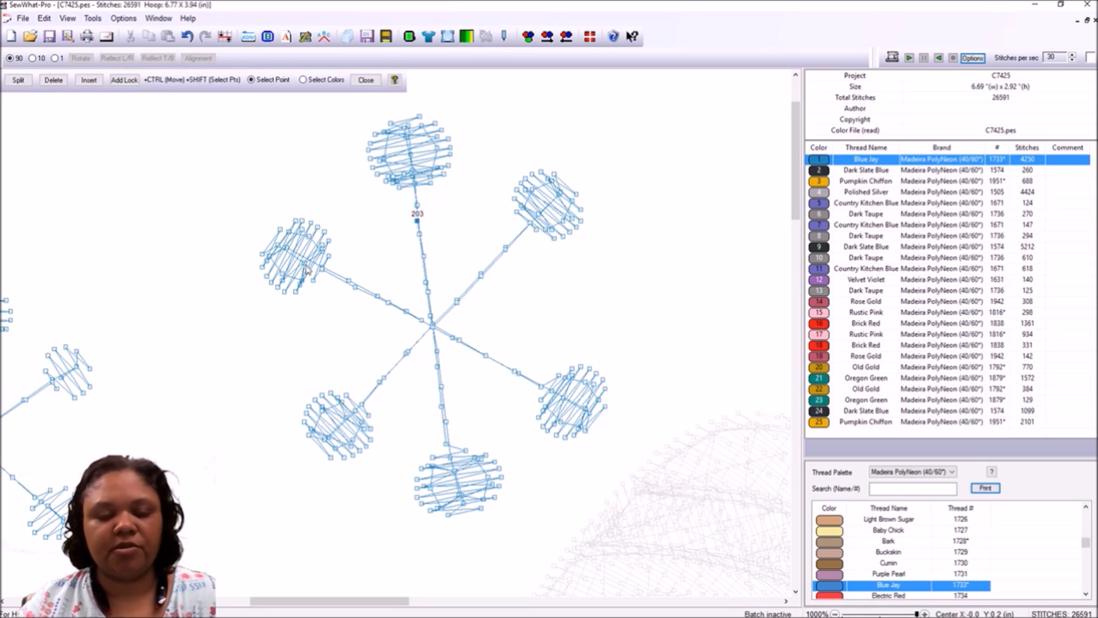
click(287, 248)
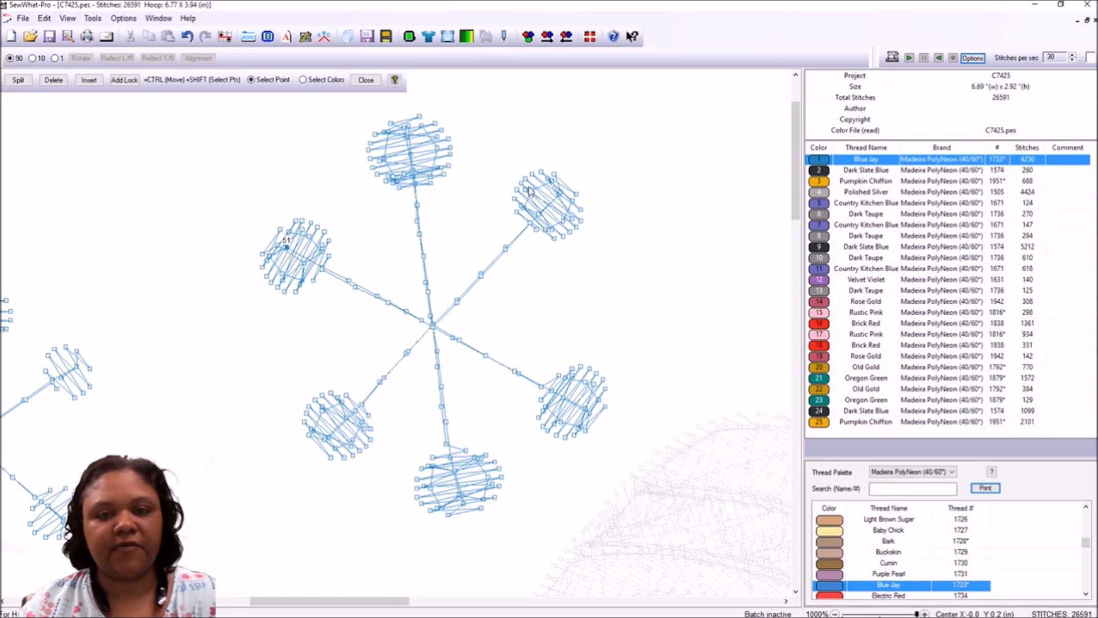
click(572, 221)
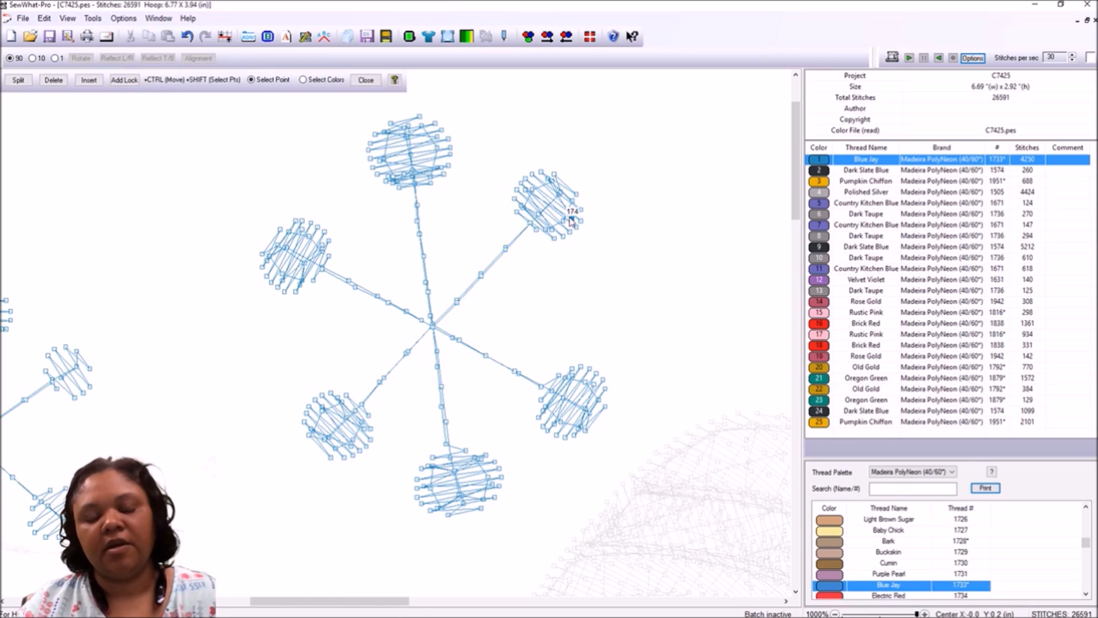
click(578, 429)
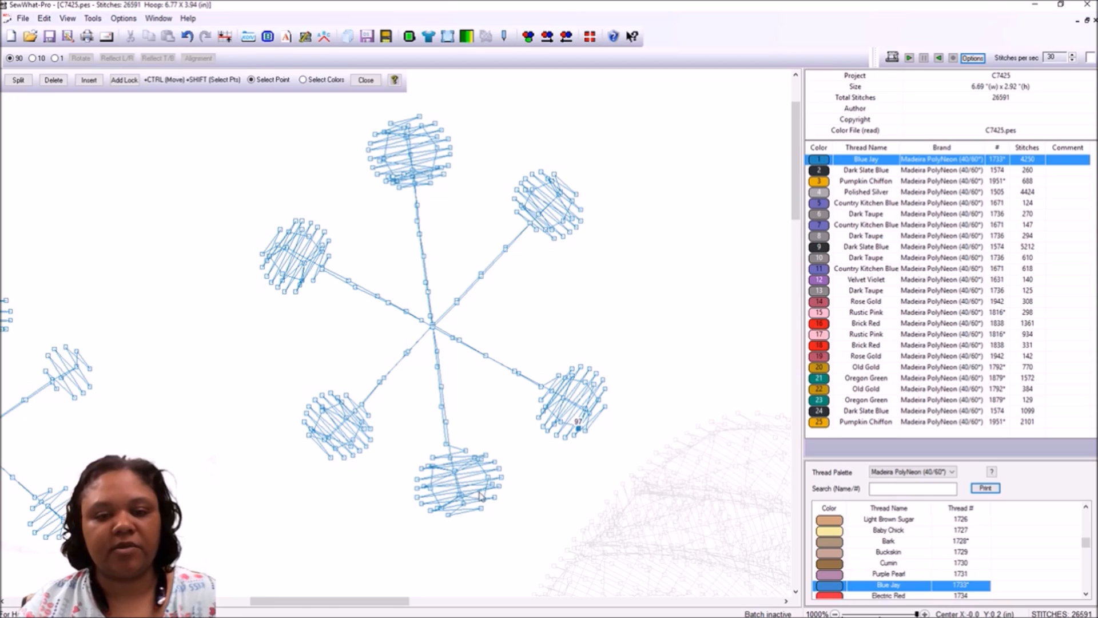
click(347, 418)
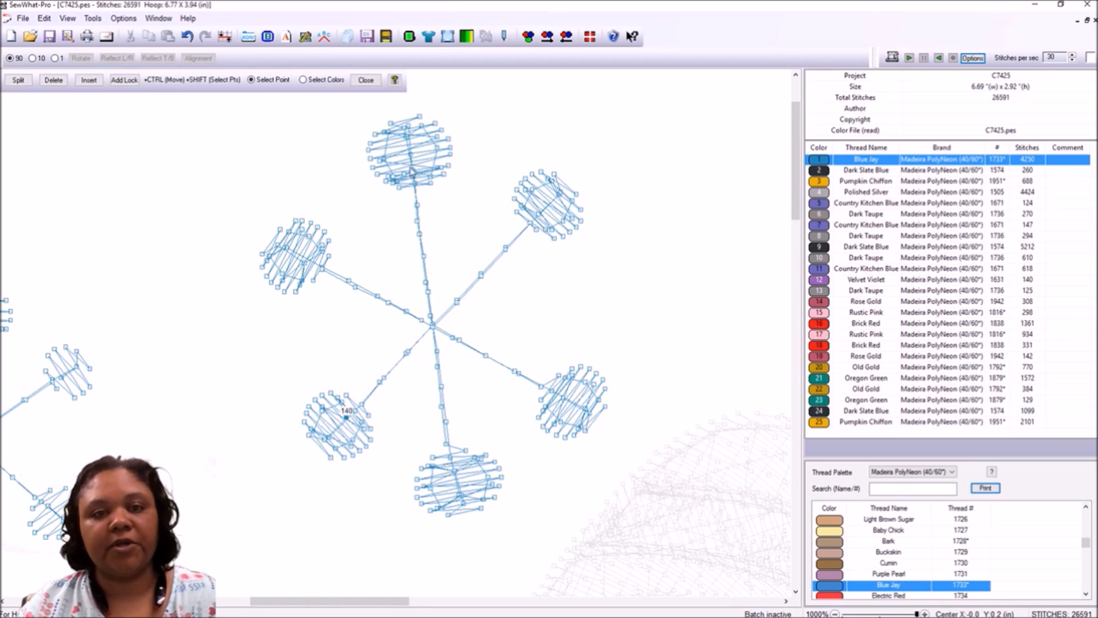
click(410, 155)
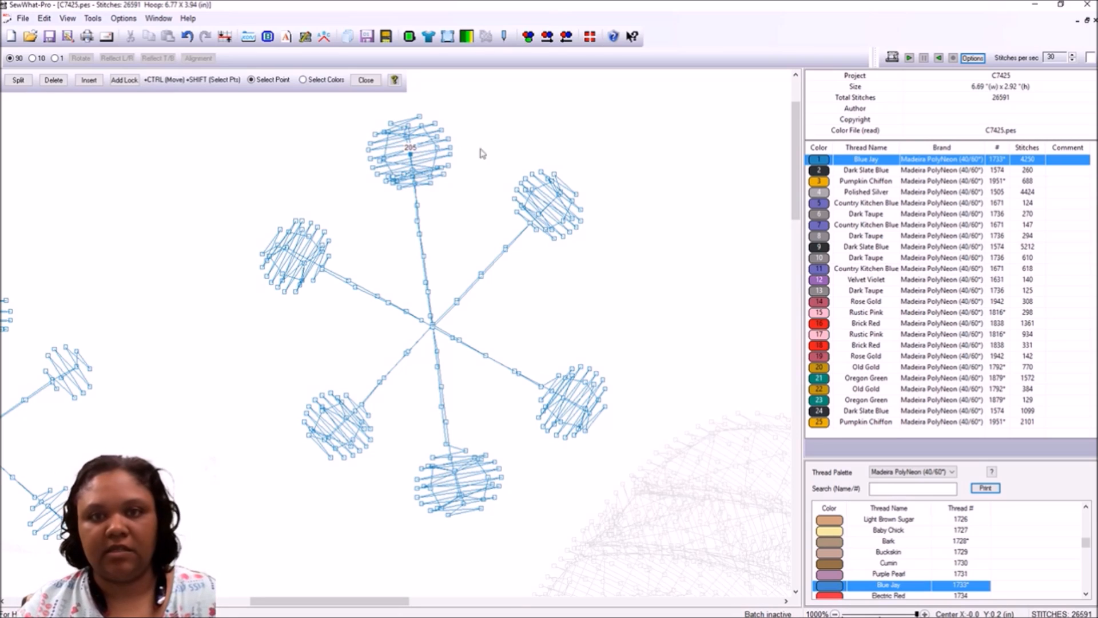
Step forward through the stitch points of the large snowflake's upper ball, from its outer edge to point 244 near its base
click(372, 147)
key(Right)
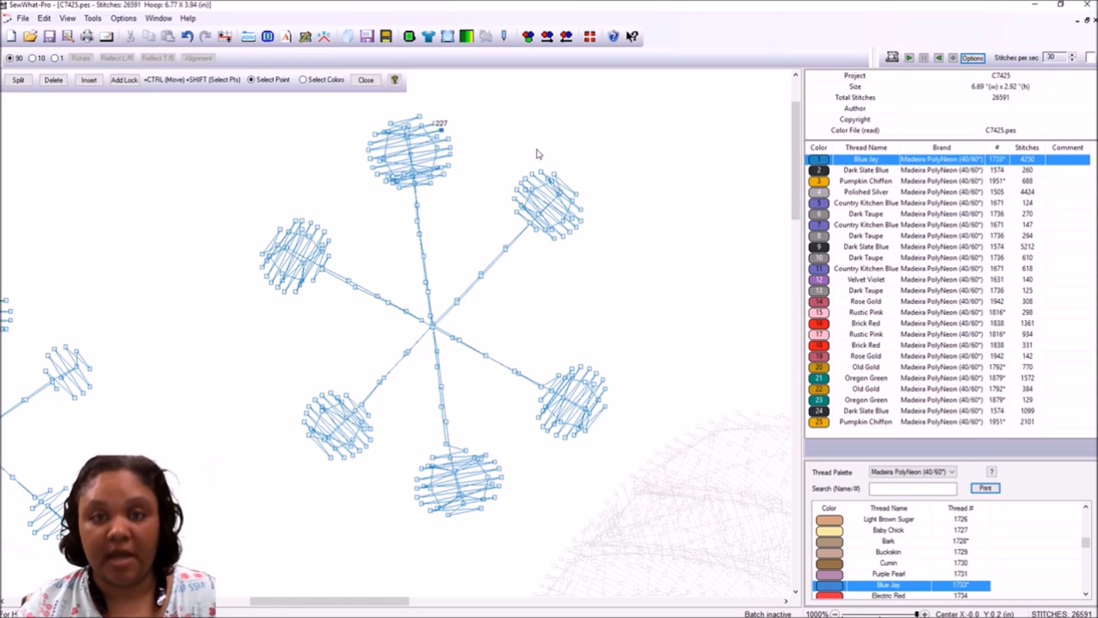
key(Right)
key(Right)
key(Right)
key(Right)
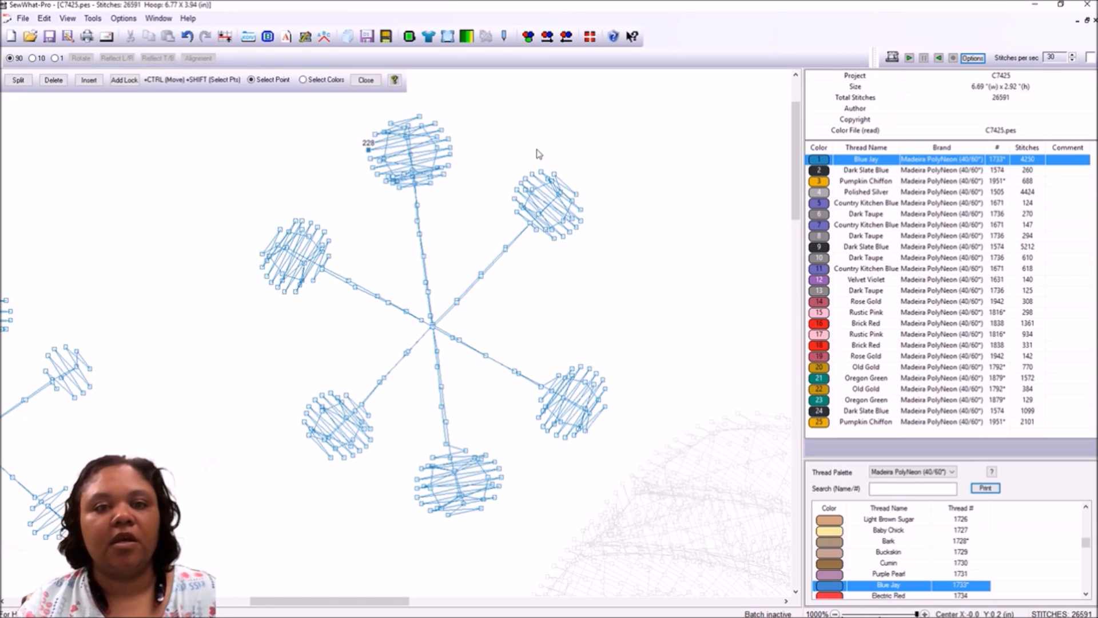
key(Right)
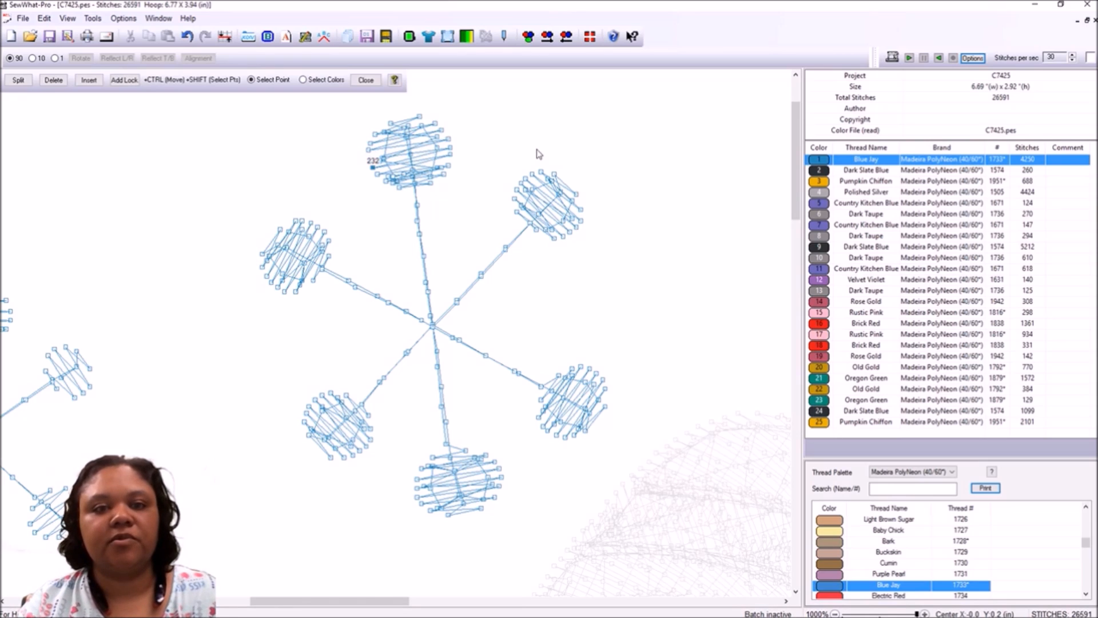
key(Right)
key(Right)
key(Right)
key(Right)
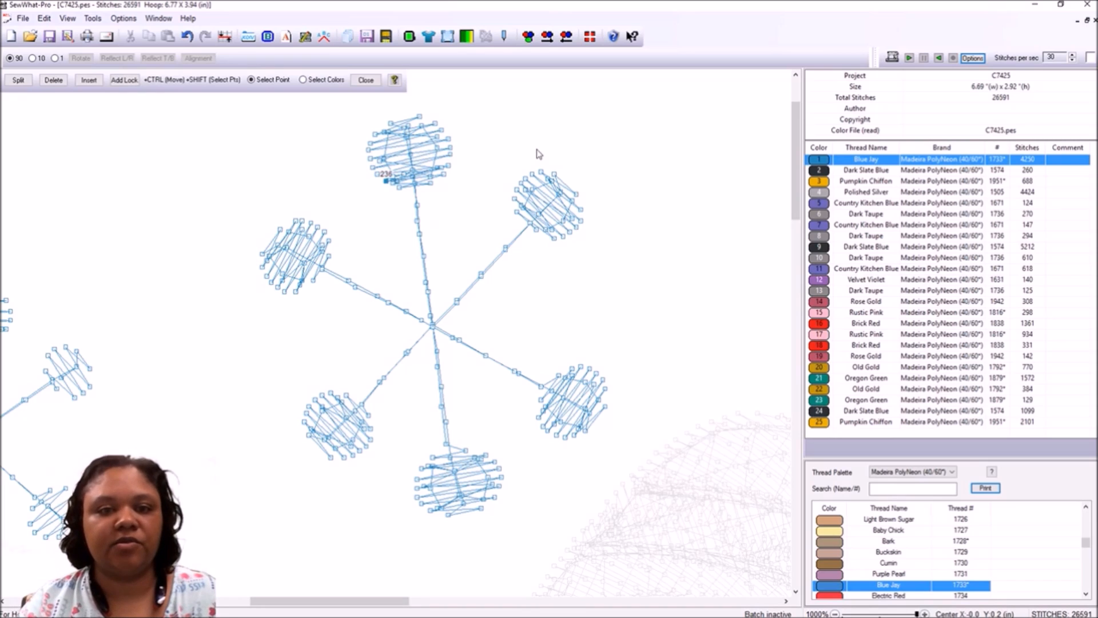
key(Right)
key(Right)
key(Right)
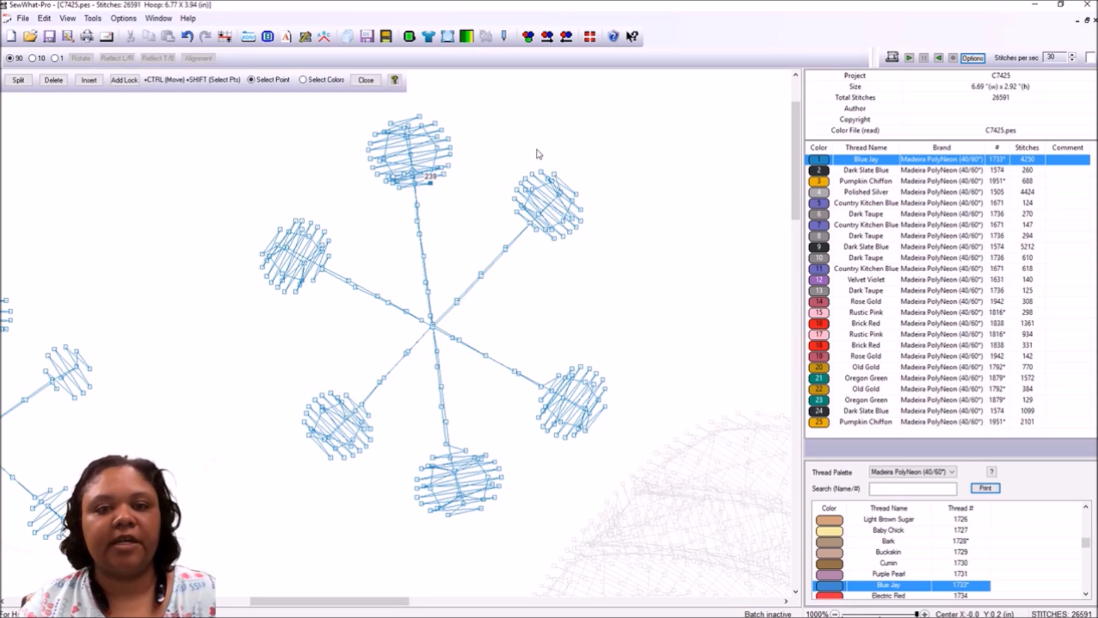
key(Right)
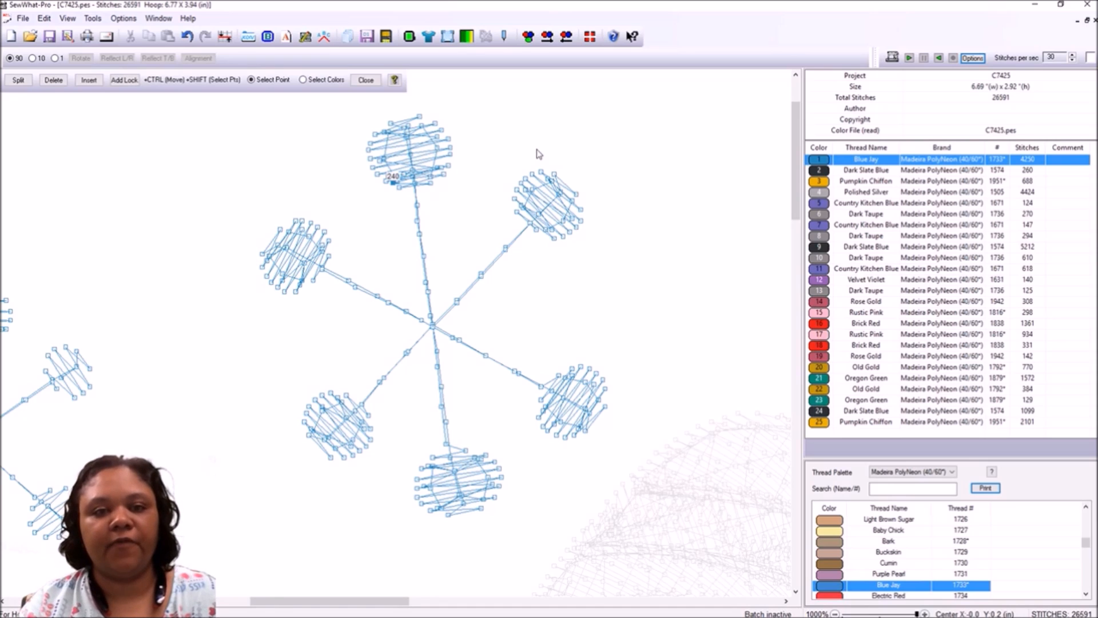
key(Right)
key(Right)
key(Right)
key(Right)
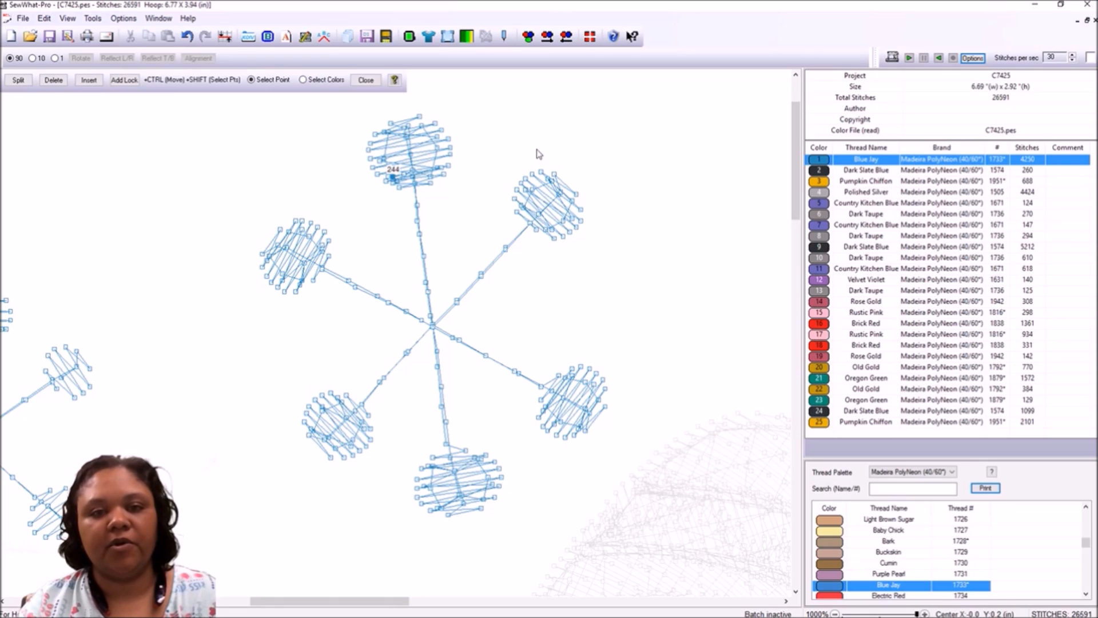
Step back and forth around stitch point 244 to examine where the stitching crosses from the large snowflake to the neighbouring smaller one
key(Left)
key(Left)
key(Right)
key(Right)
key(Right)
key(Left)
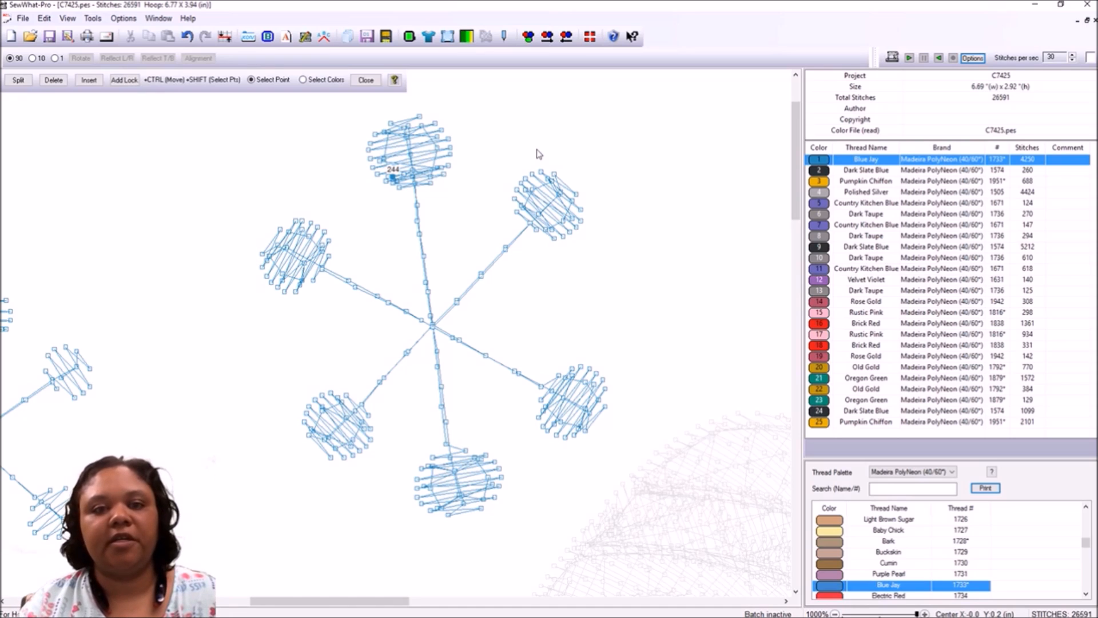
key(Right)
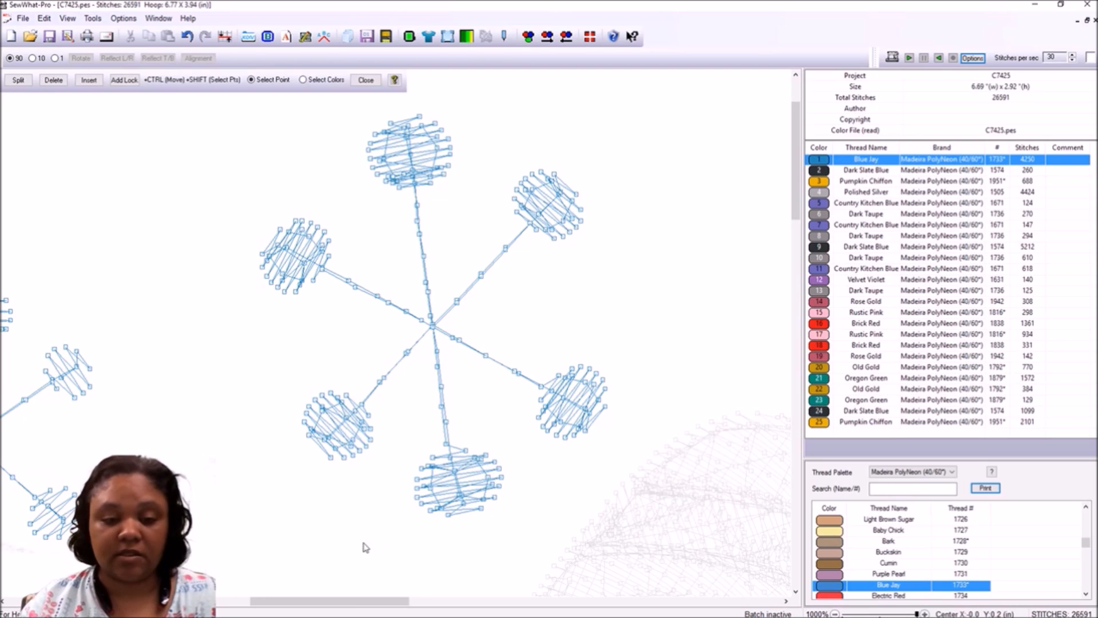
drag(357, 600, 303, 602)
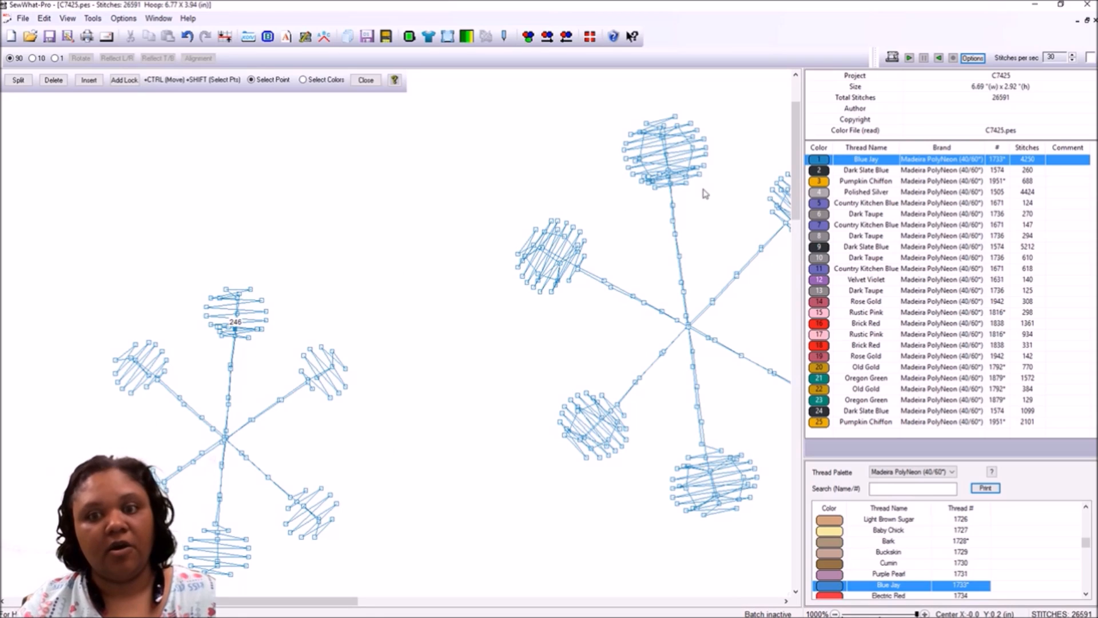
click(648, 178)
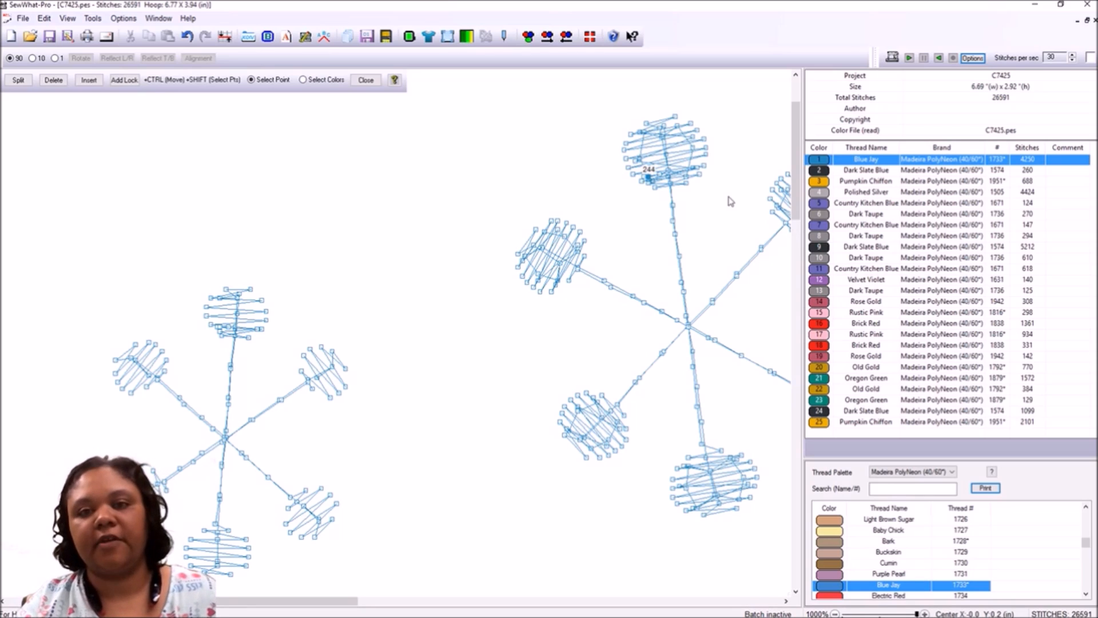
drag(289, 600, 331, 611)
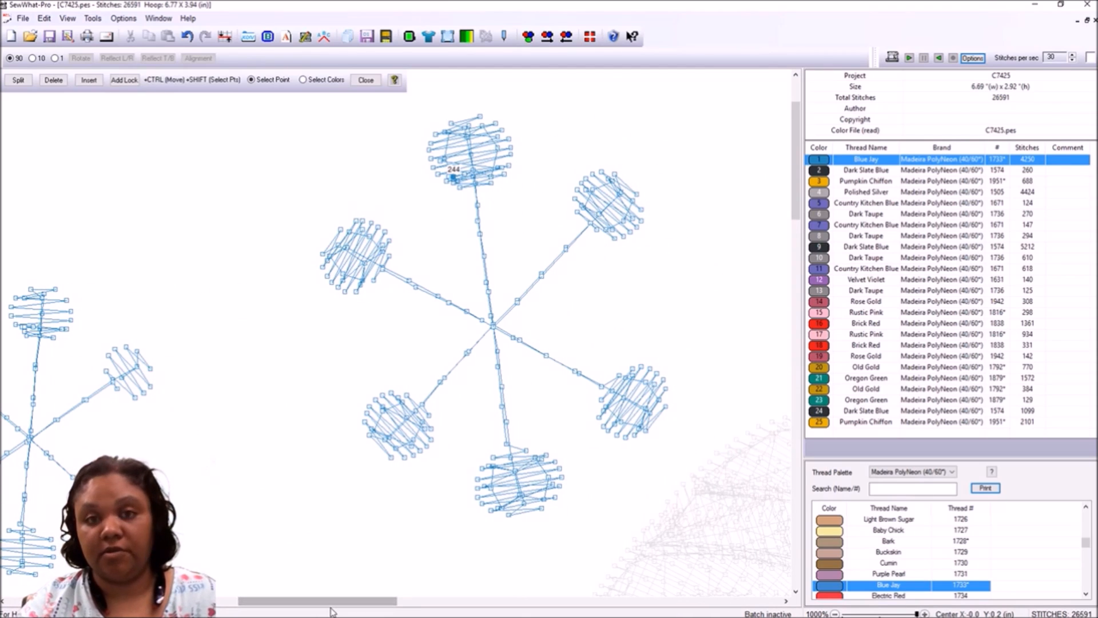
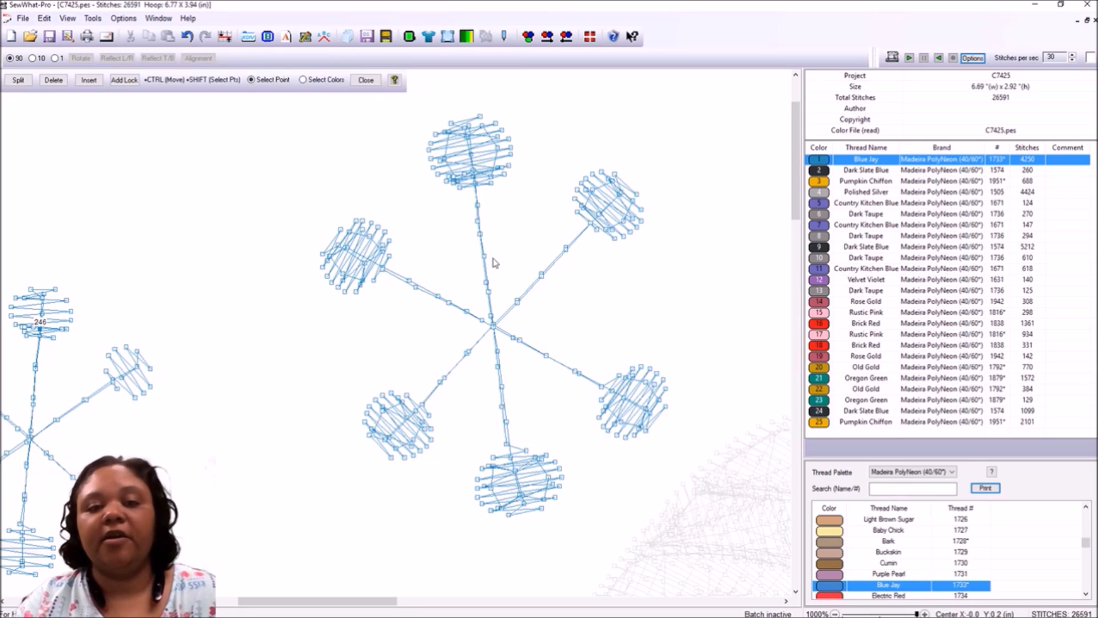
Split the Blue Jay thread at stitch point 246 on the smaller snowflake, and end stitch-point editing and separation mode
click(18, 81)
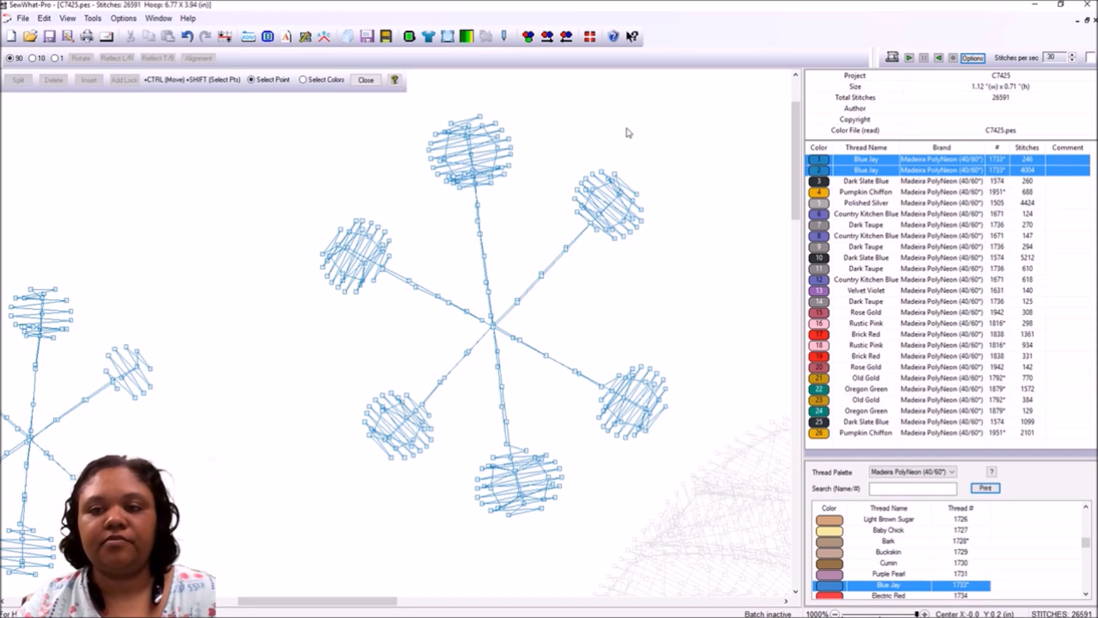
click(366, 83)
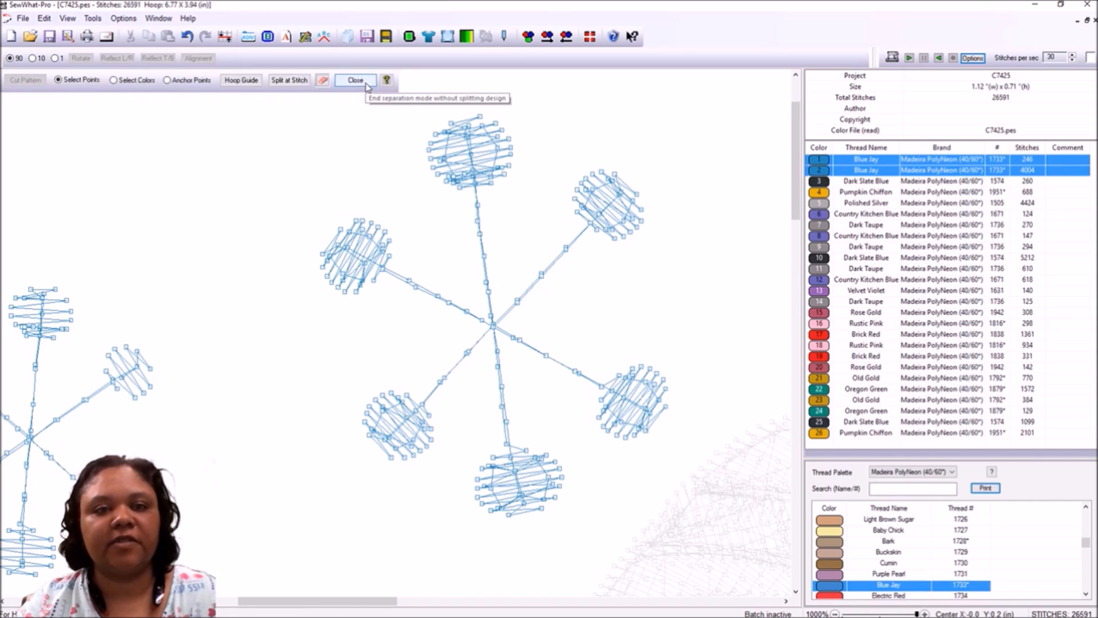
click(366, 83)
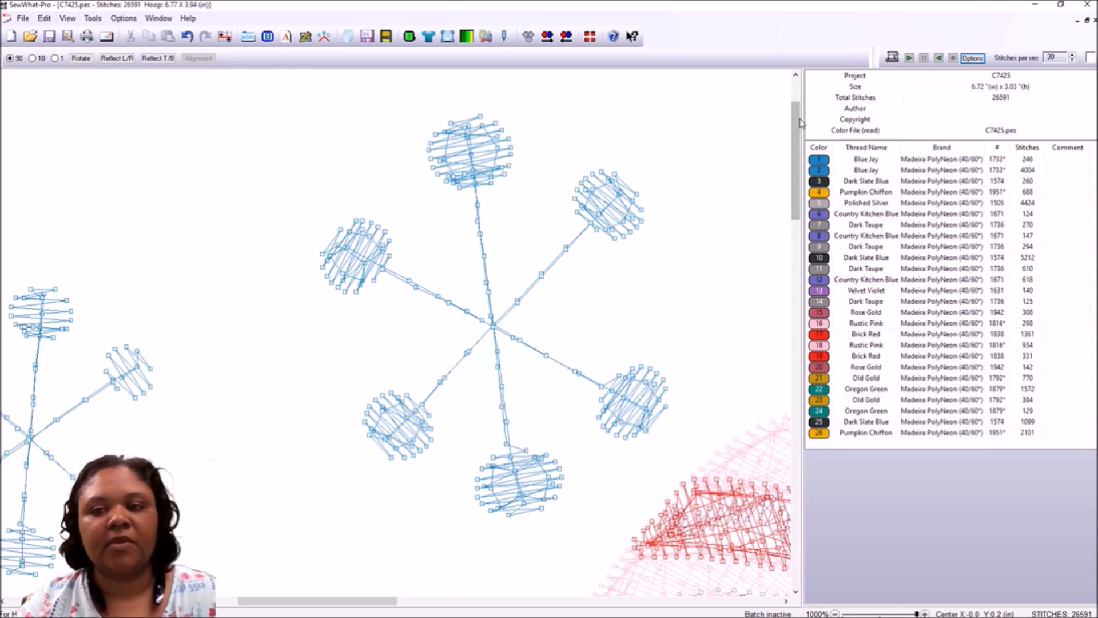
Isolate each of the two Blue Jay segments in turn to check their stitches, and return to the whole design at 150% zoom
click(819, 163)
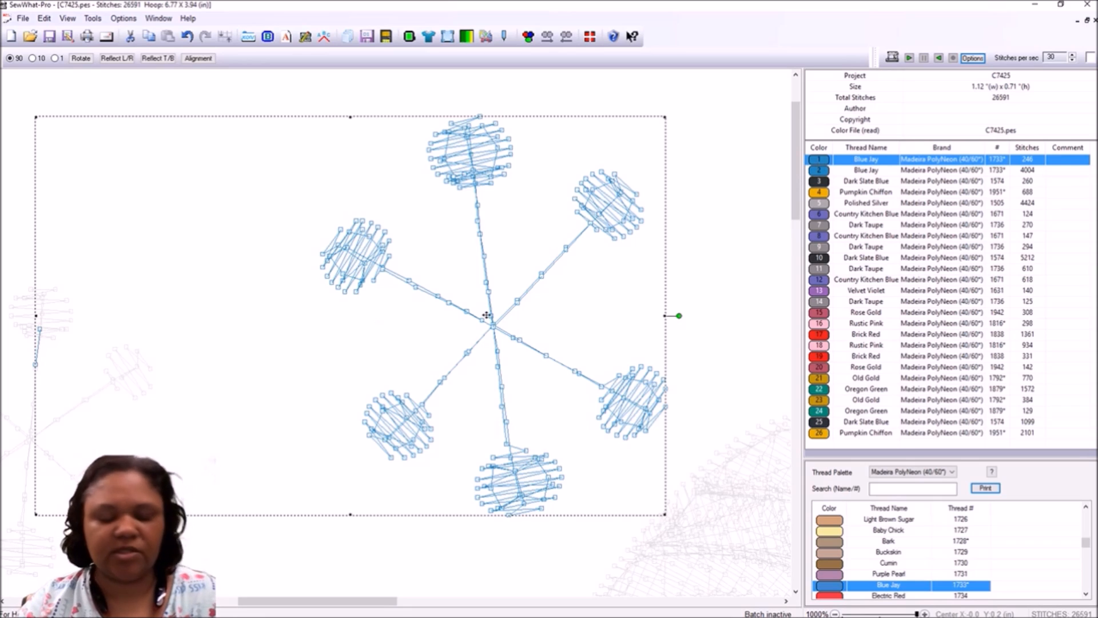
click(823, 175)
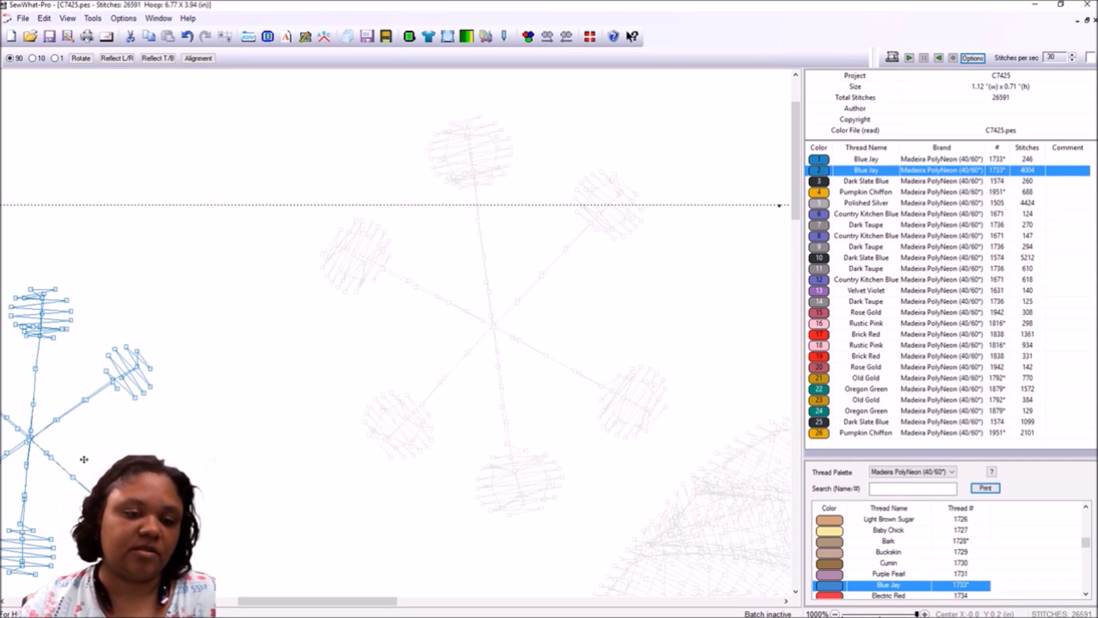
scroll(148, 381, down, 1)
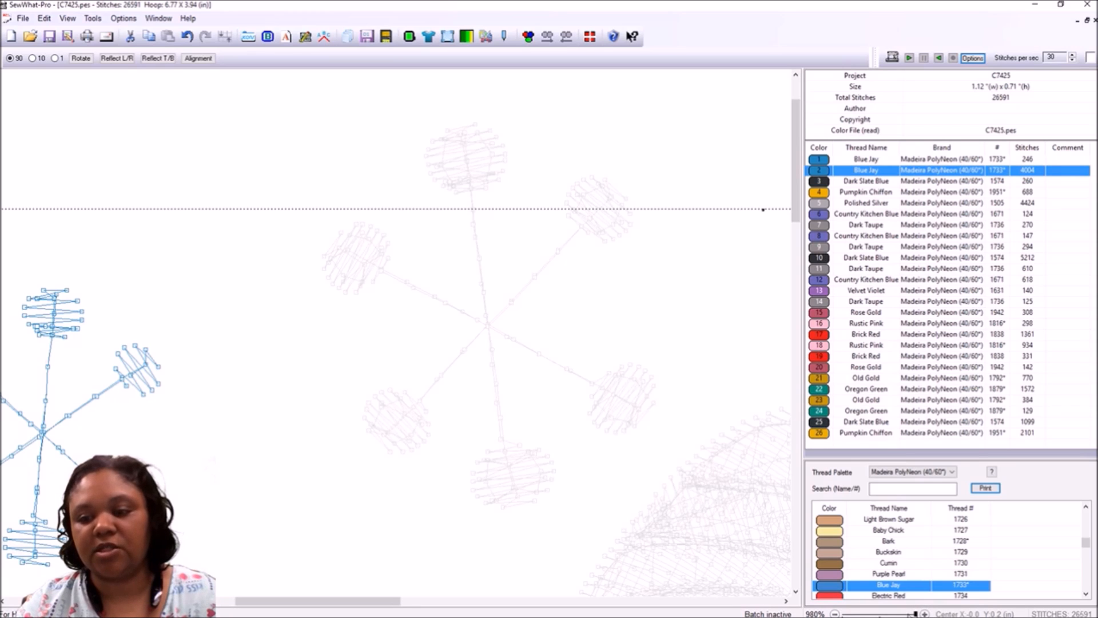
drag(915, 613, 881, 613)
click(544, 508)
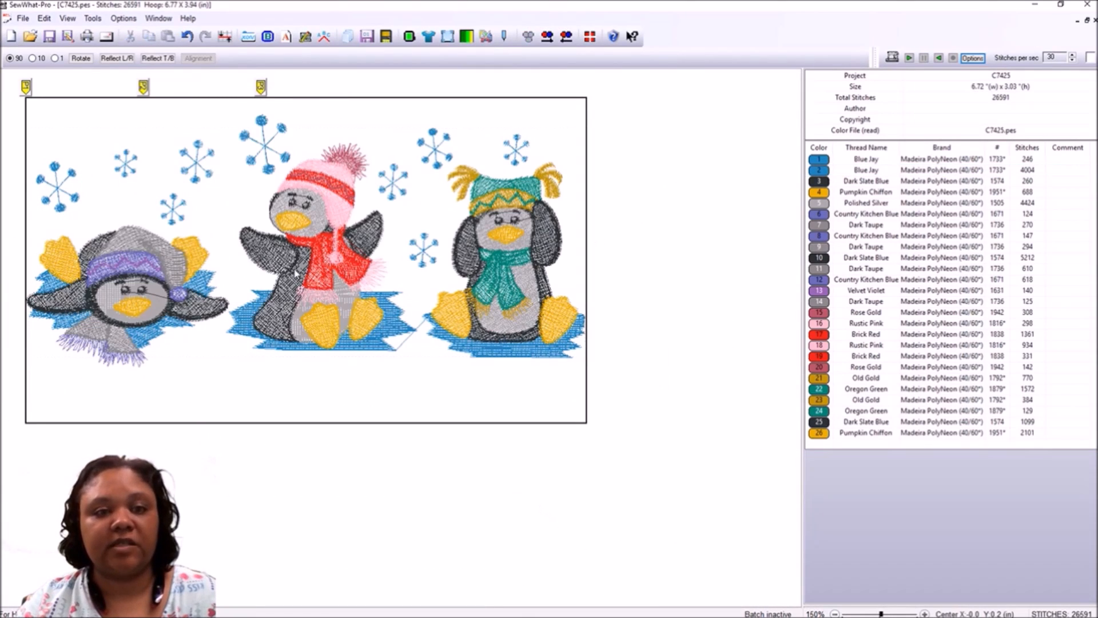
Isolate the first Blue Jay segment repeatedly, comparing the separated large snowflake with the full design
click(818, 161)
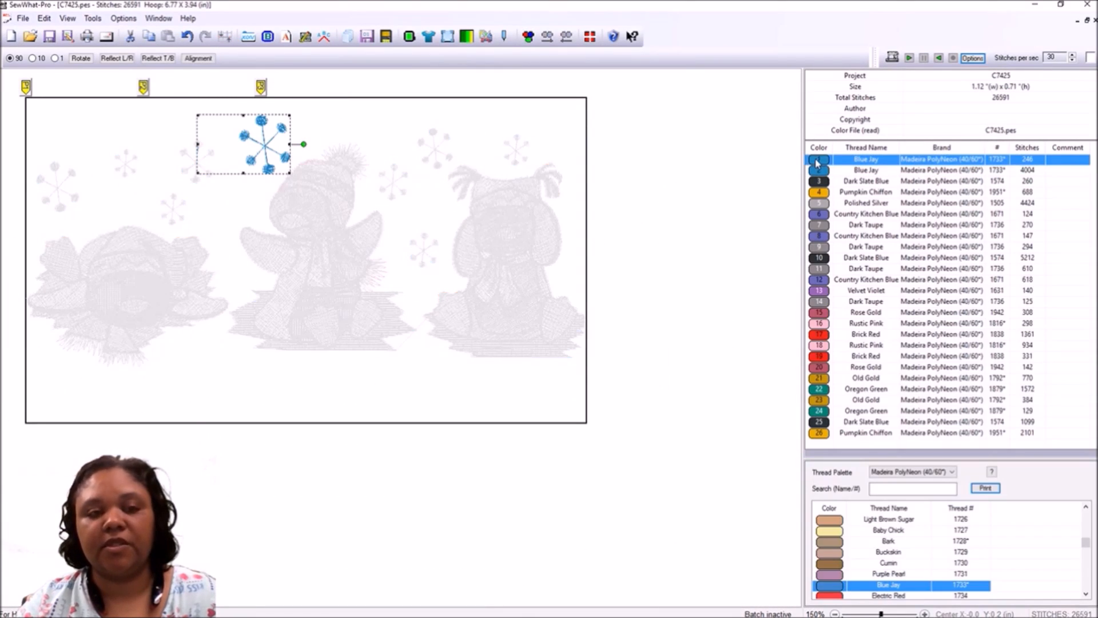
click(733, 170)
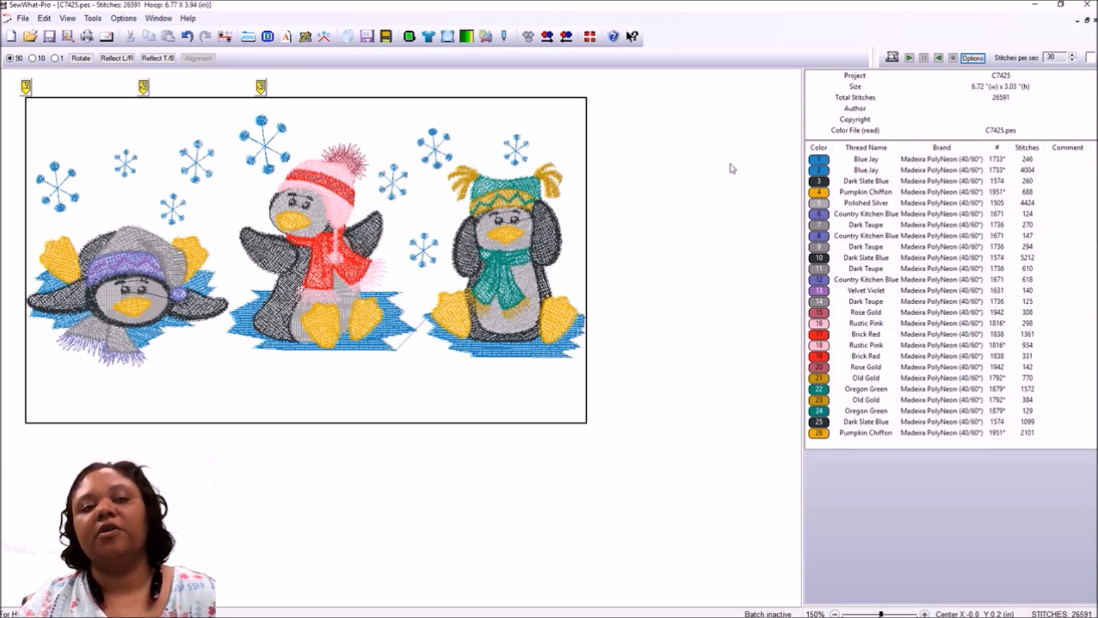
click(819, 164)
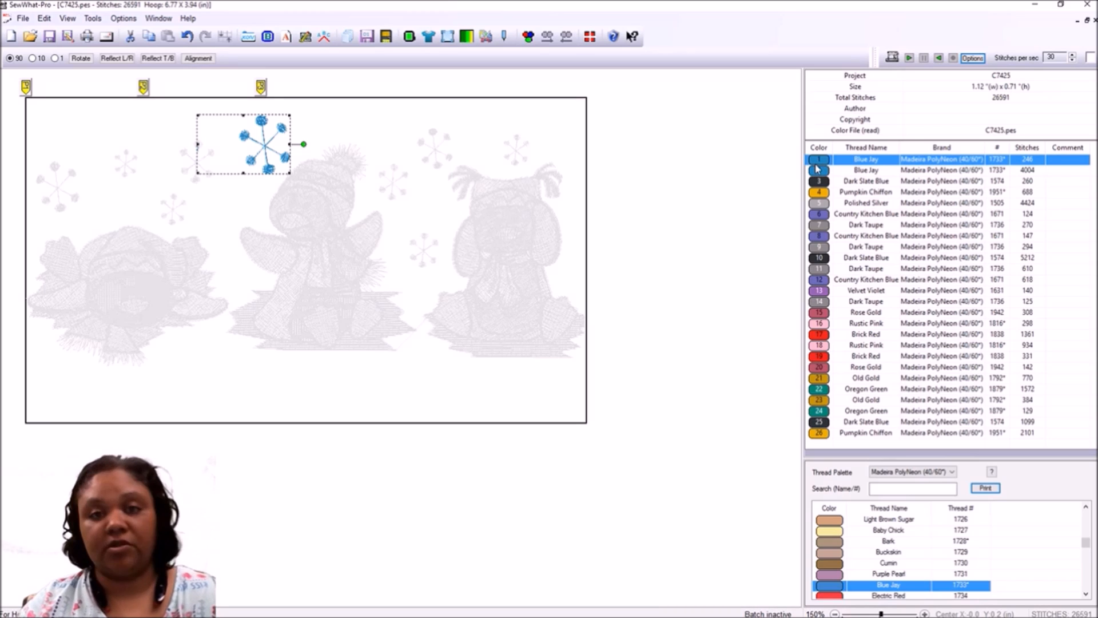
click(747, 186)
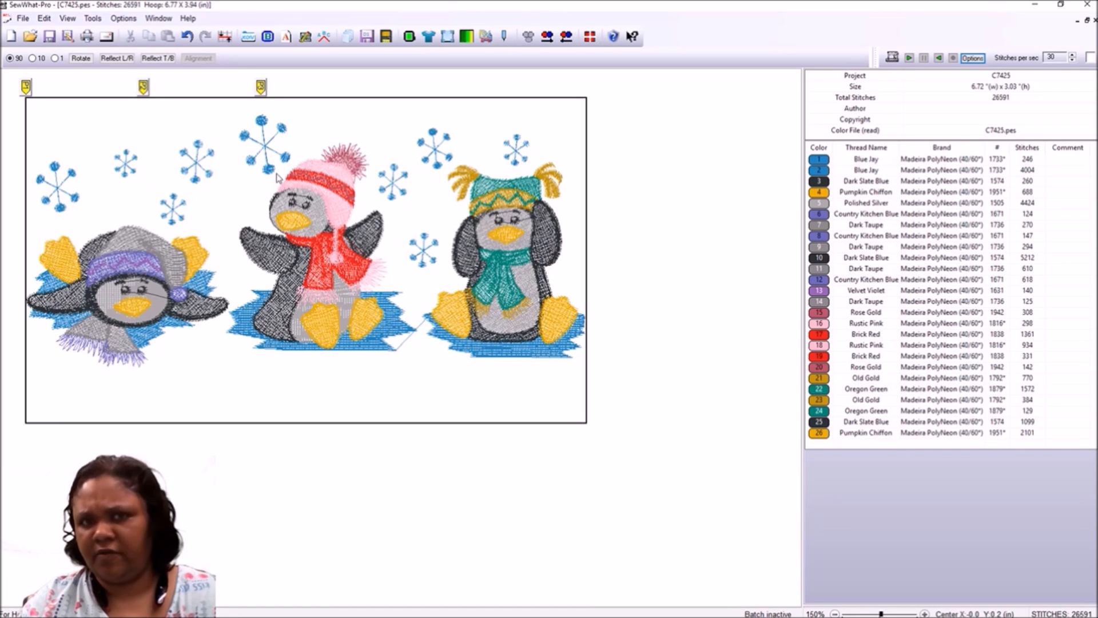
click(820, 164)
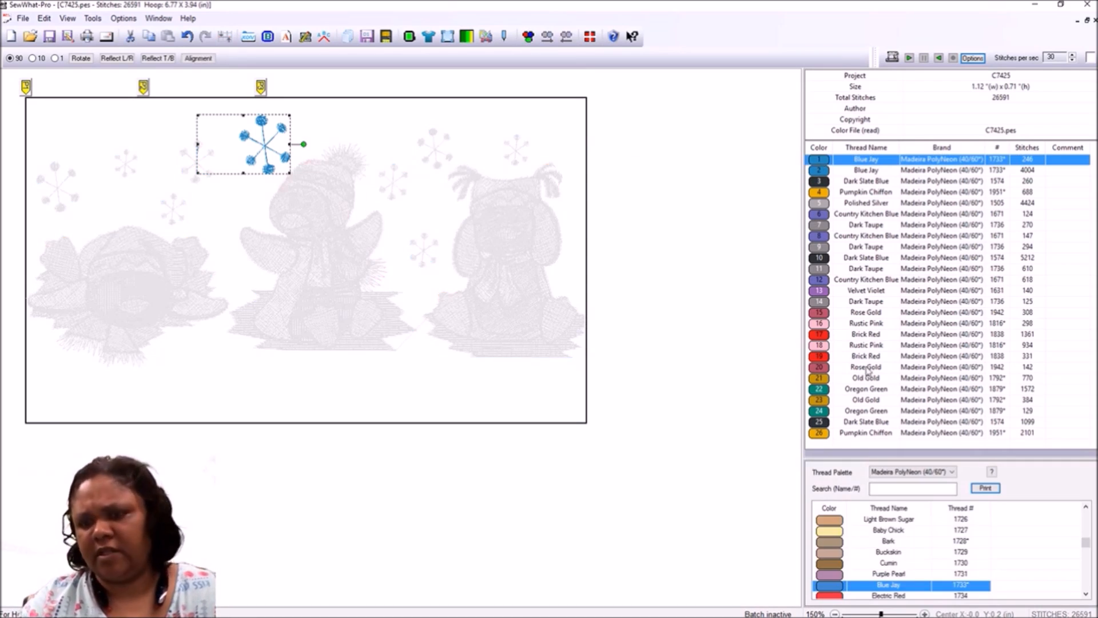
Recolour the separated large snowflake with Cumin 1730 thread and select the whole design
click(834, 564)
click(670, 535)
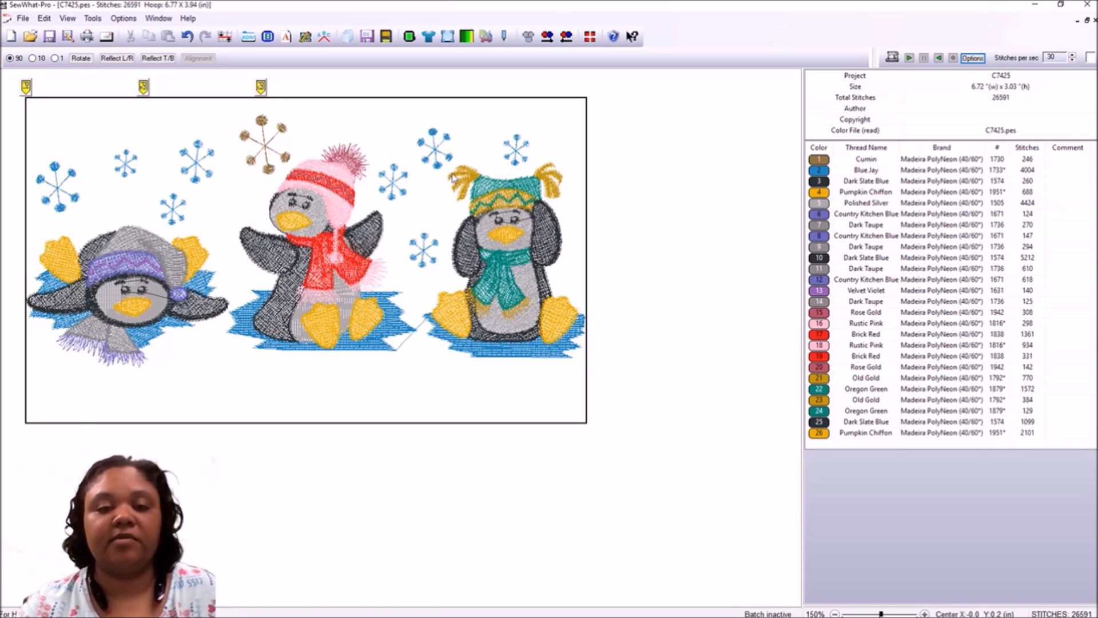
click(261, 350)
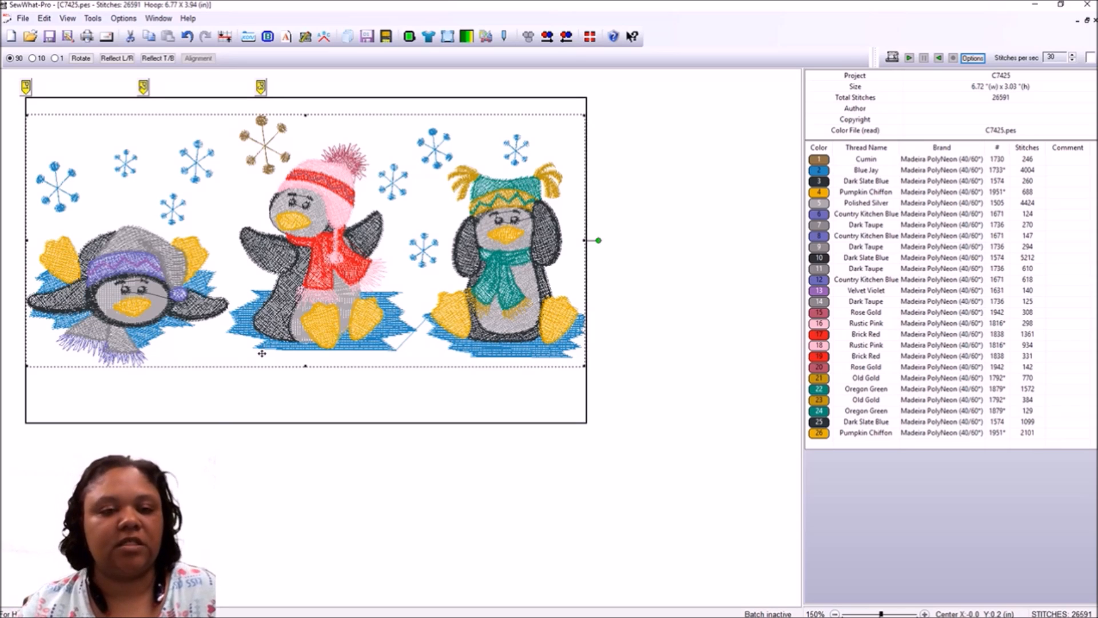
Isolate the remaining Blue Jay stitches, then the green hat and scarf of the third penguin, returning to the whole design each time
click(823, 170)
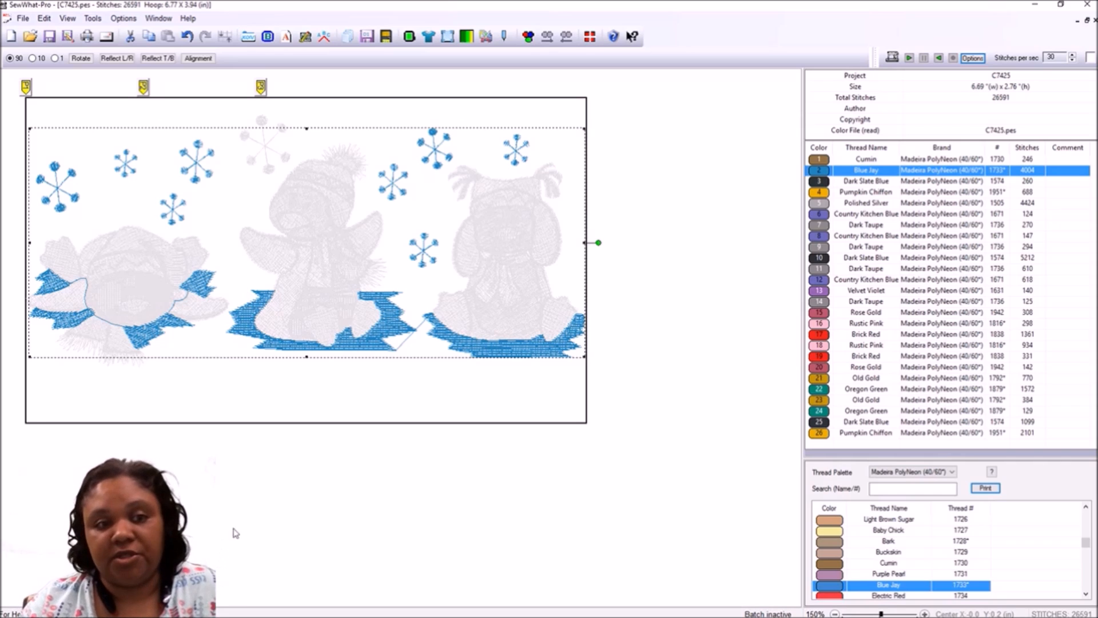
click(250, 394)
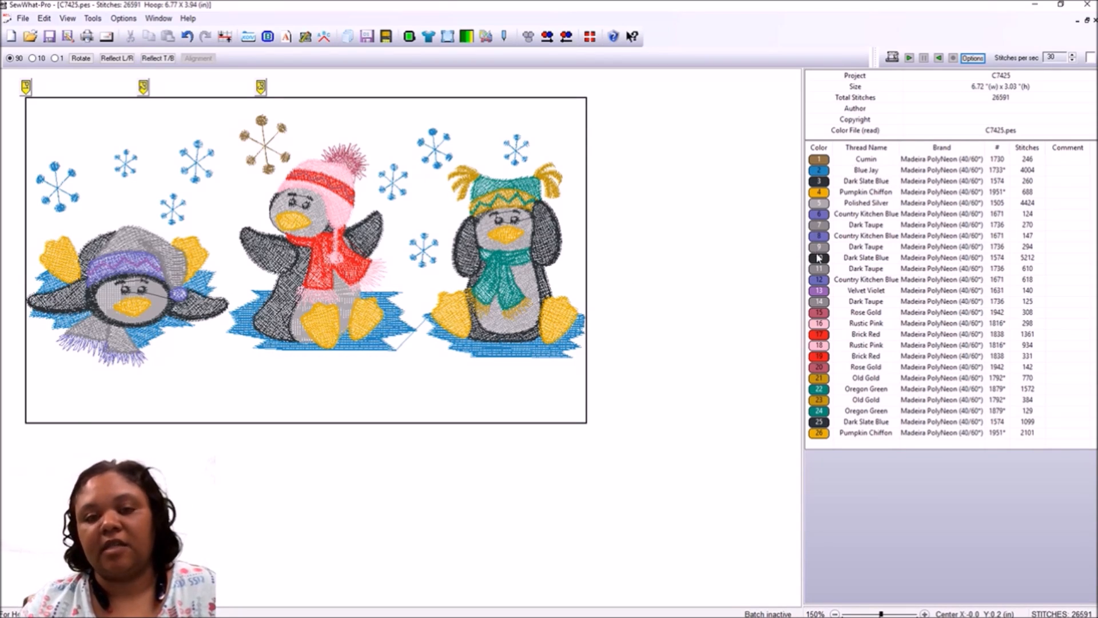
click(823, 391)
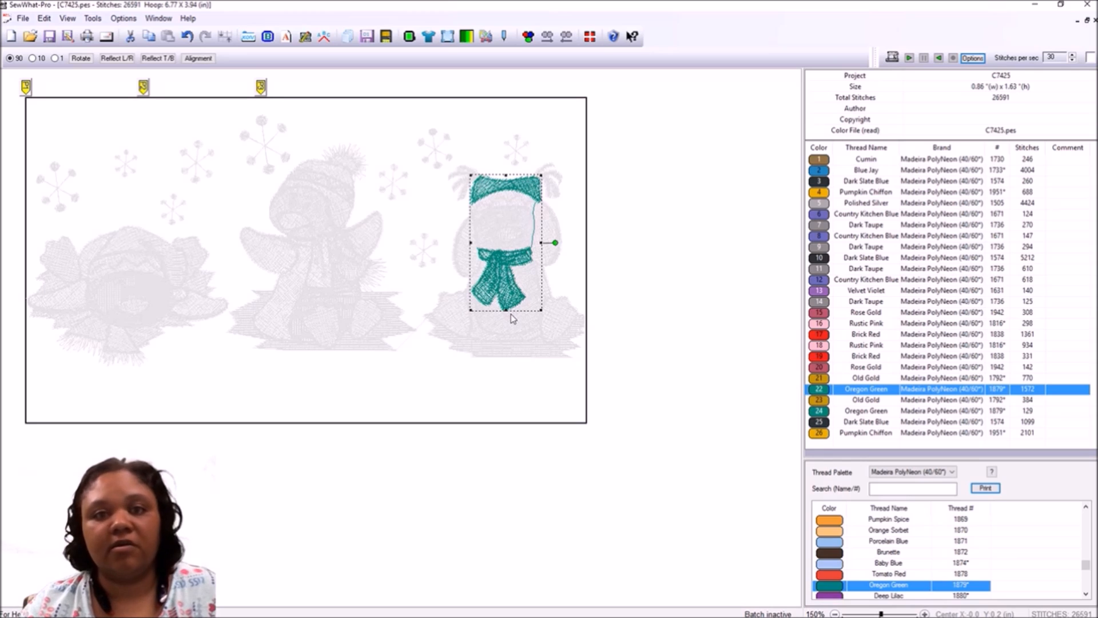
click(629, 387)
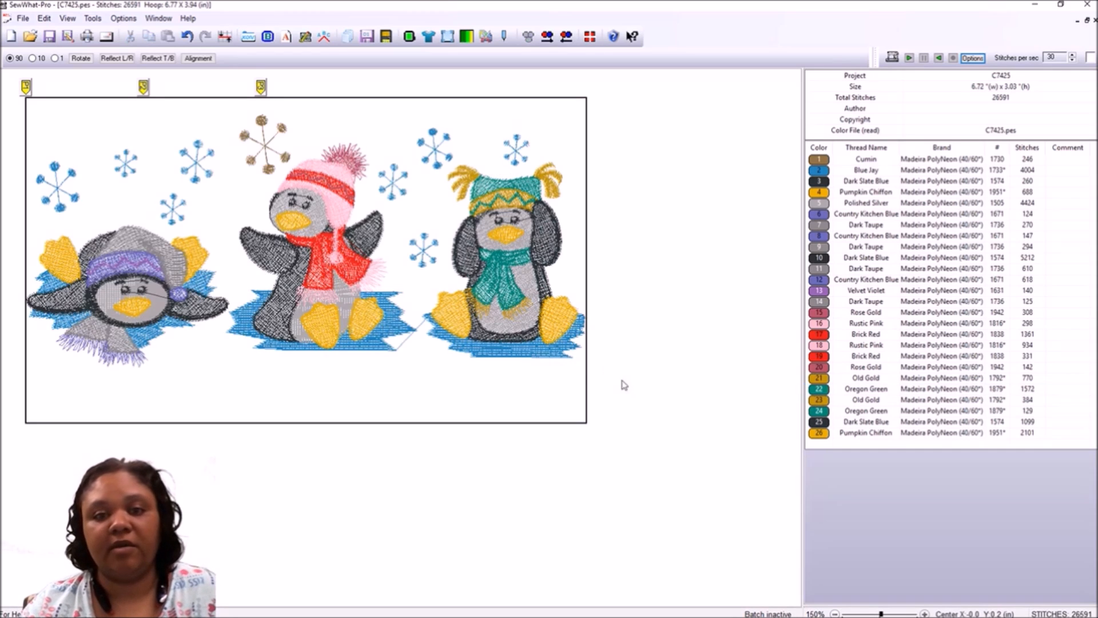
click(487, 292)
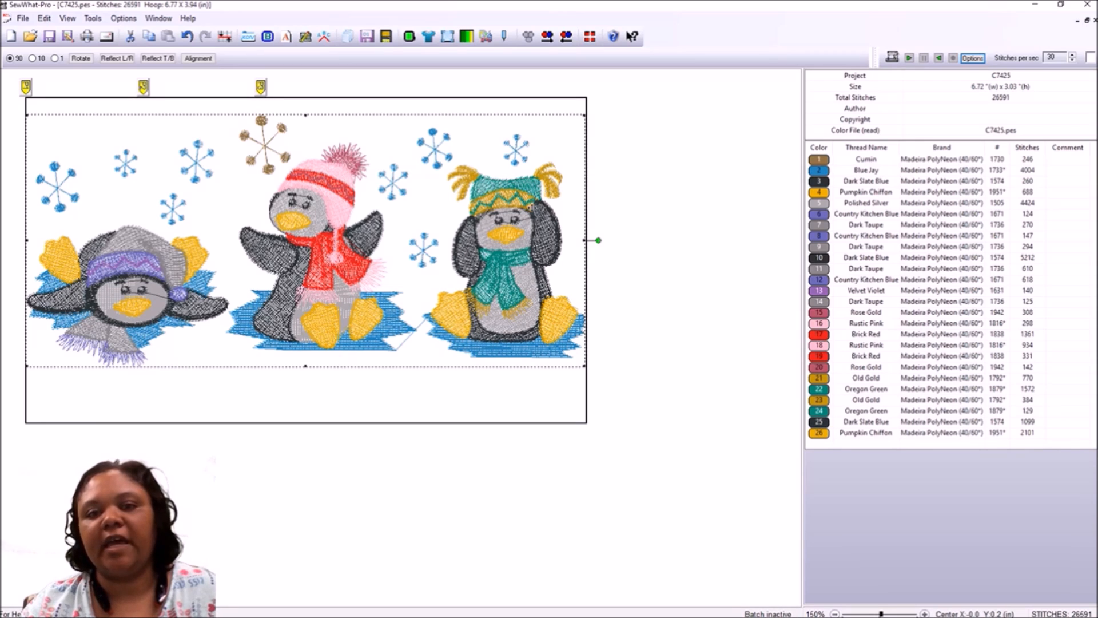
Isolate Oregon Green colour 22, simulate its sewing to see how the third penguin's hat is stitched, and stop the simulation
click(822, 391)
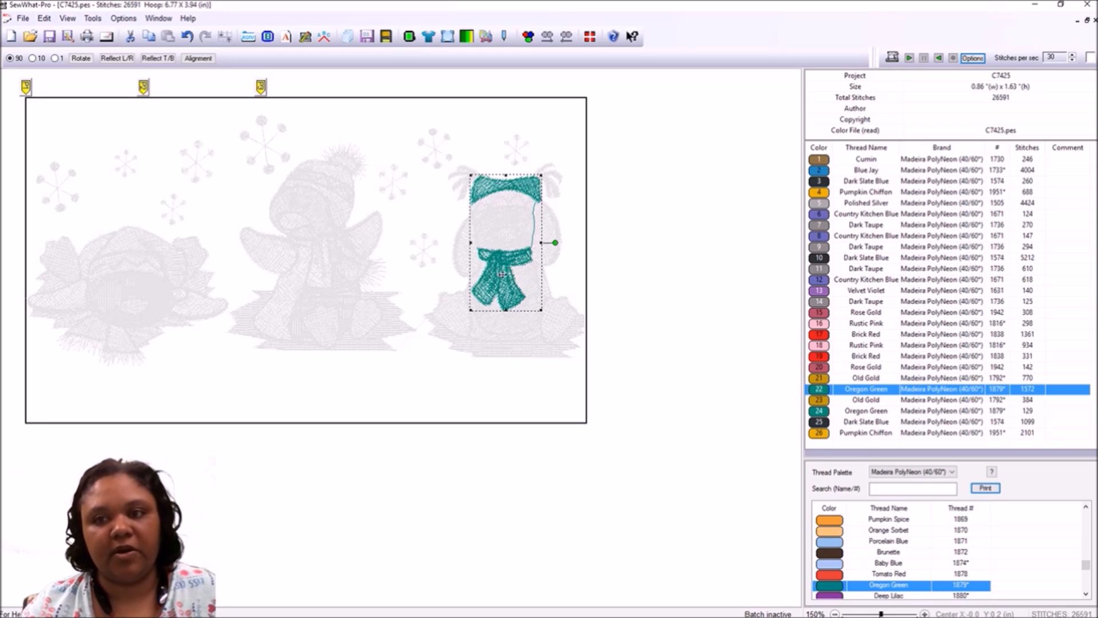
scroll(582, 278, up, 4)
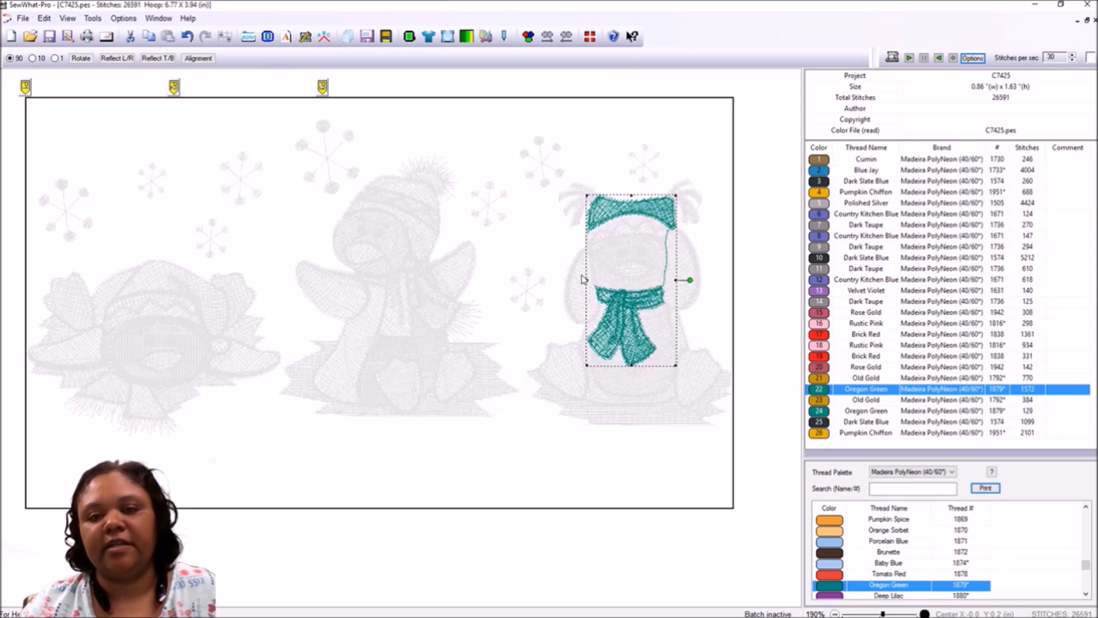
scroll(582, 283, up, 3)
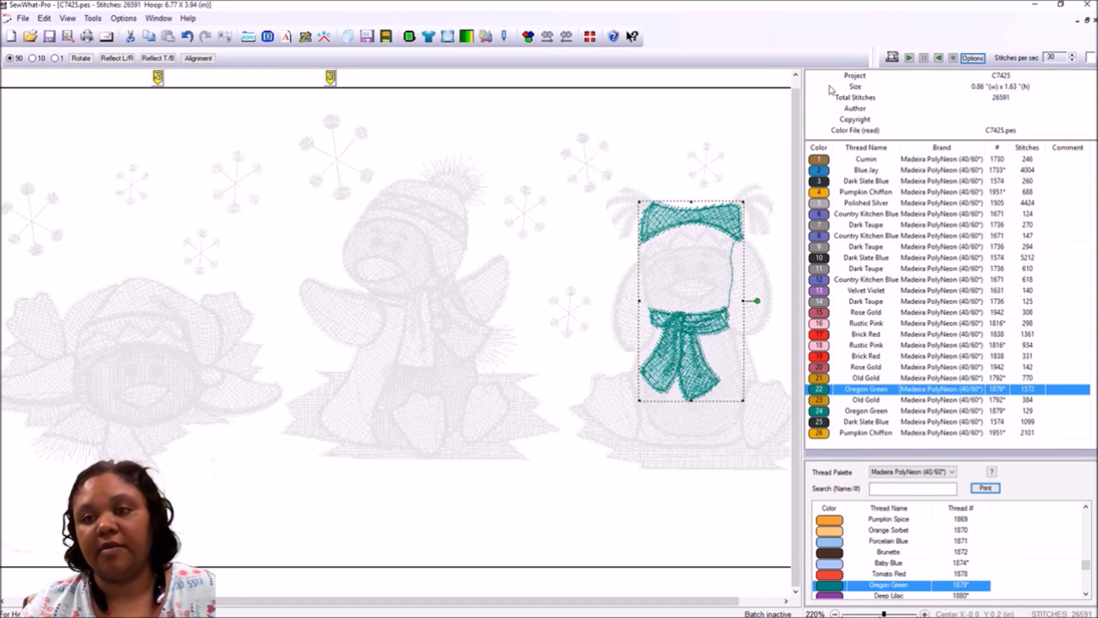
click(909, 60)
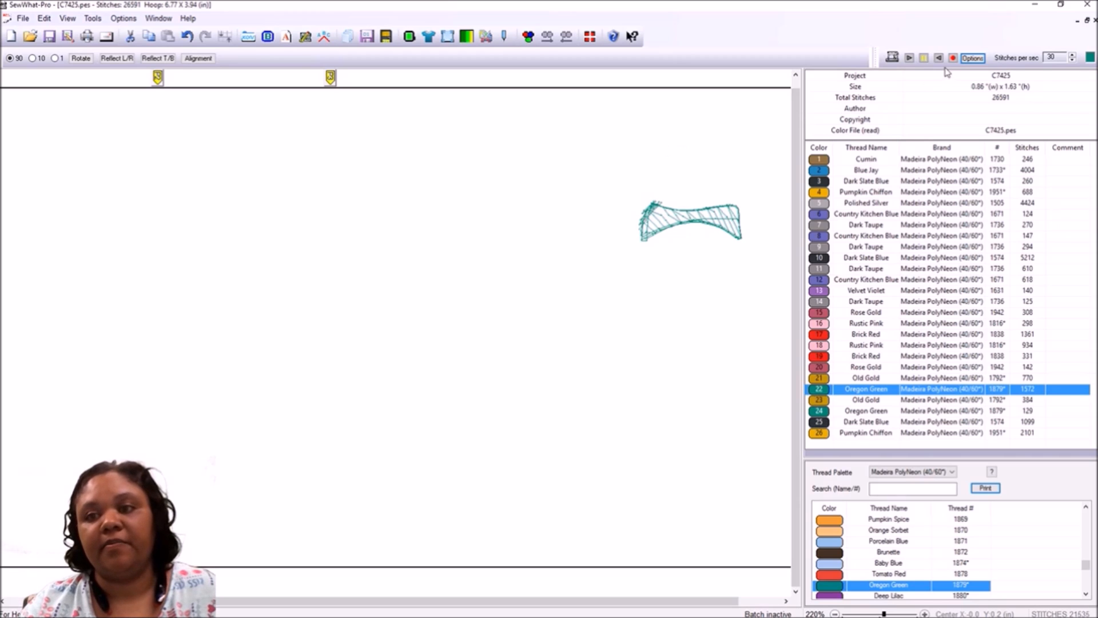
click(924, 59)
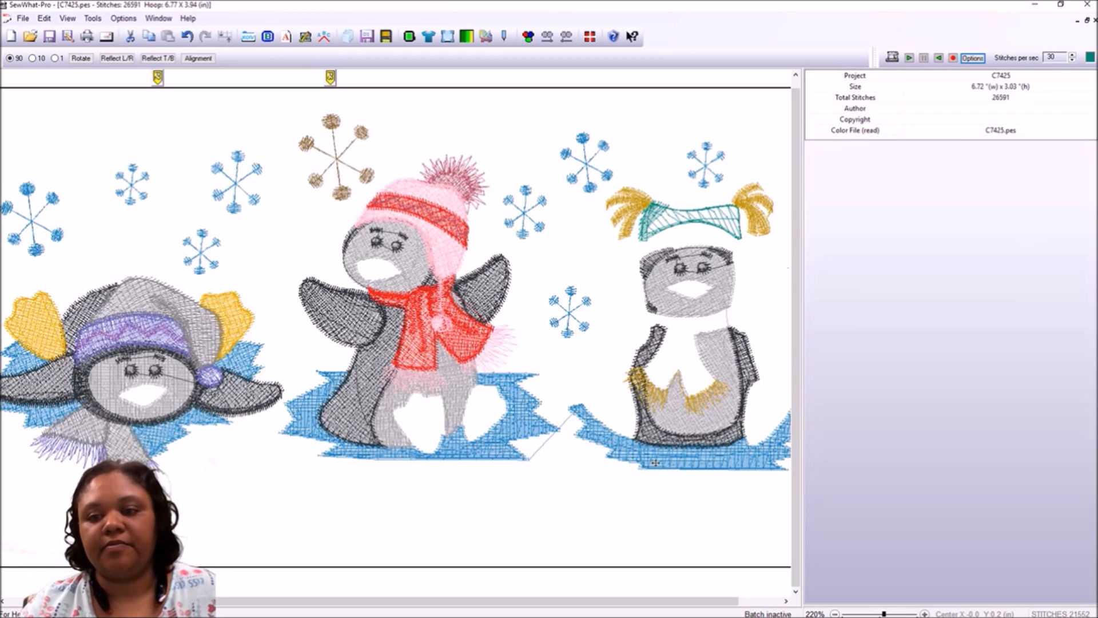
Split Oregon Green colour 22 at stitch point 21723, where the hat stitching leaves for the scarf, and end stitch-point editing and separation mode
click(826, 388)
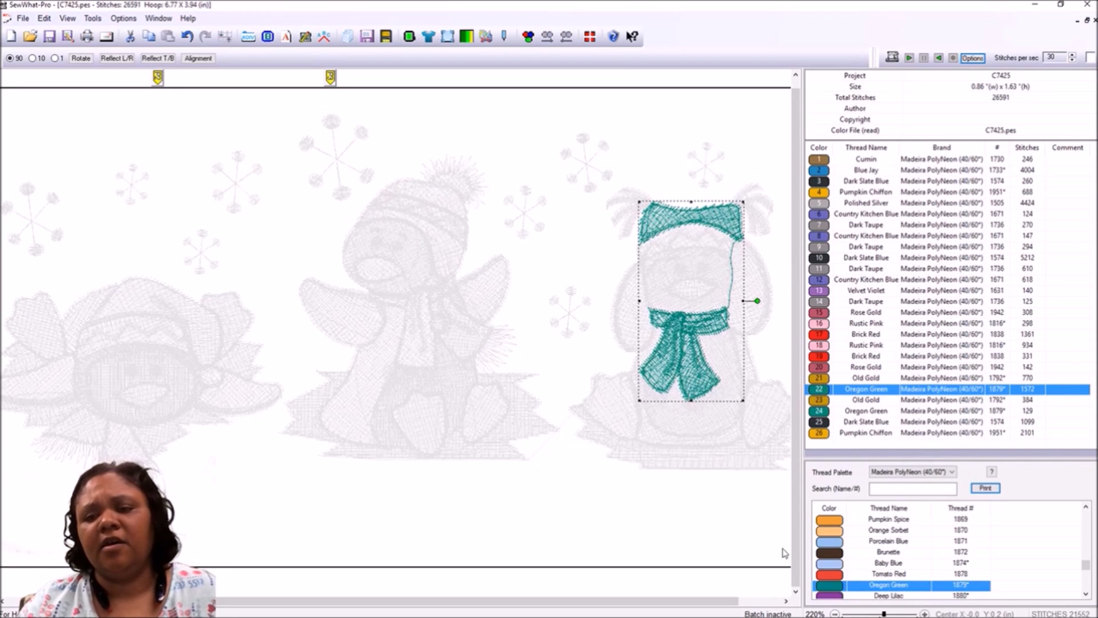
drag(884, 613, 917, 613)
drag(394, 601, 426, 601)
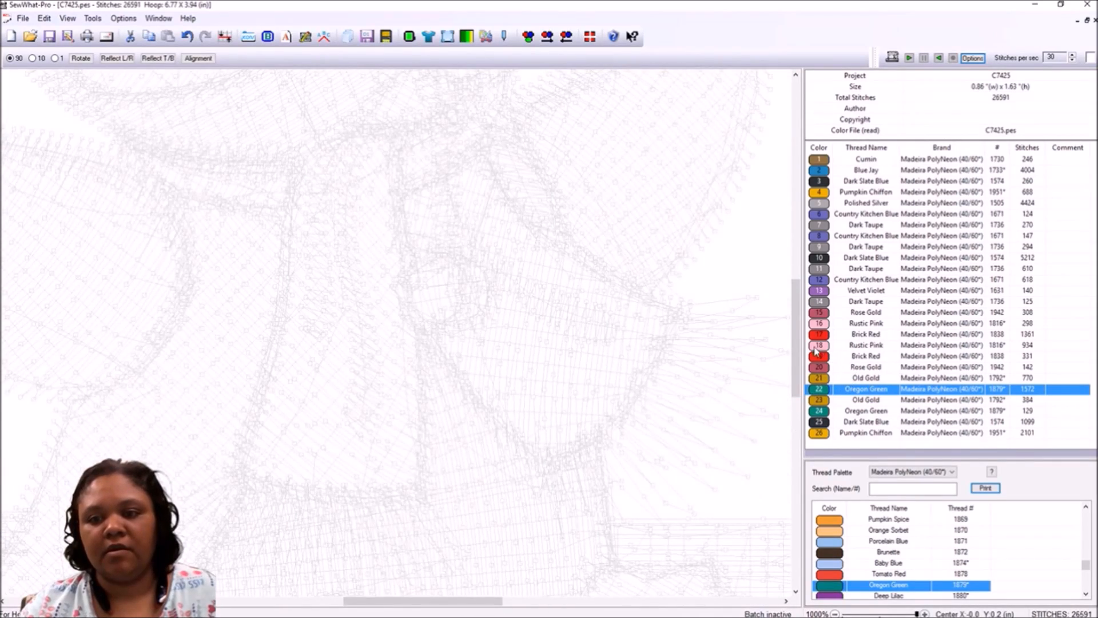
drag(799, 335, 799, 218)
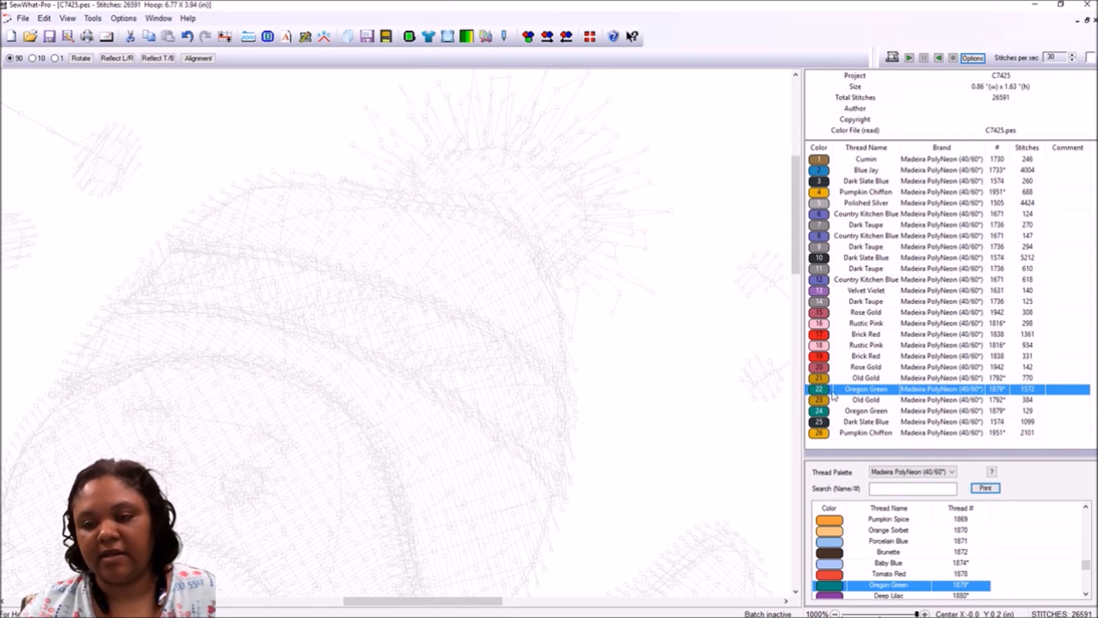
drag(401, 601, 631, 612)
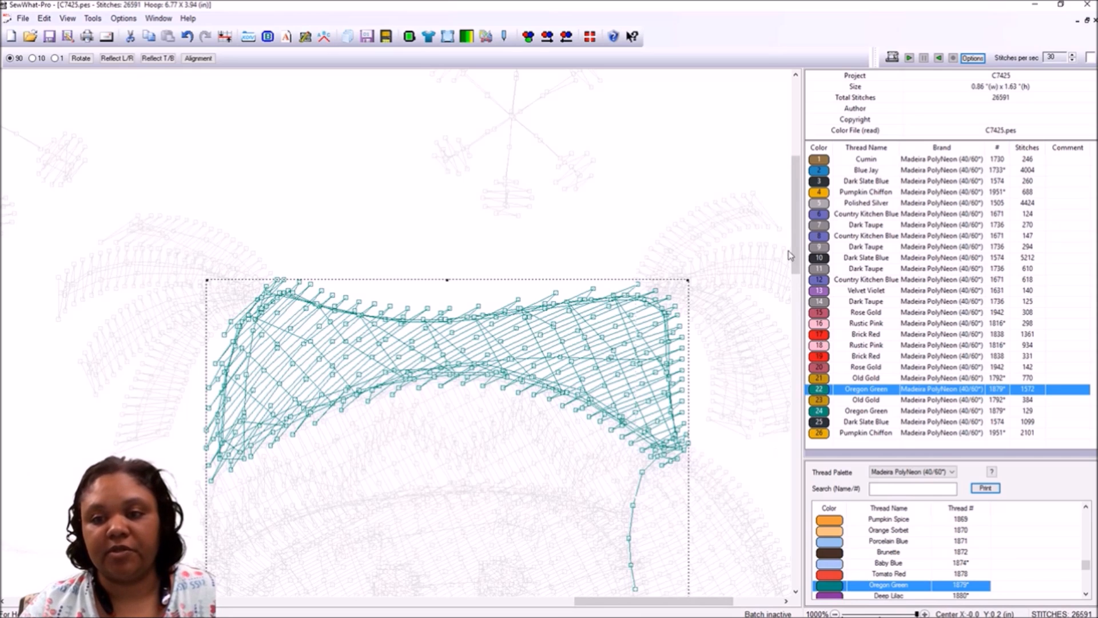
drag(793, 250, 792, 256)
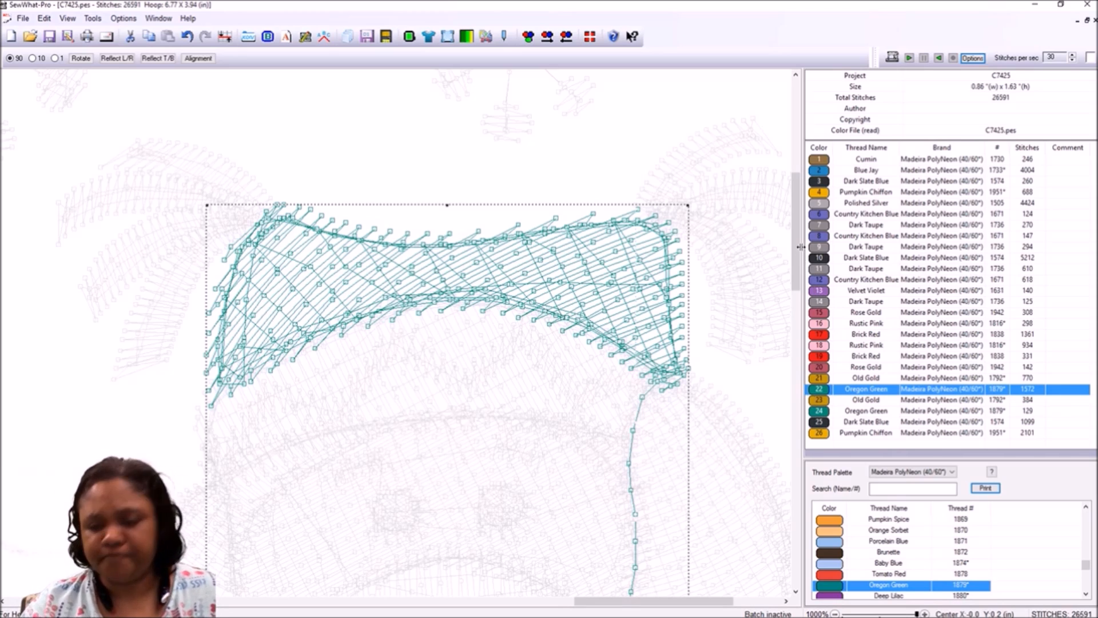
drag(795, 249, 793, 273)
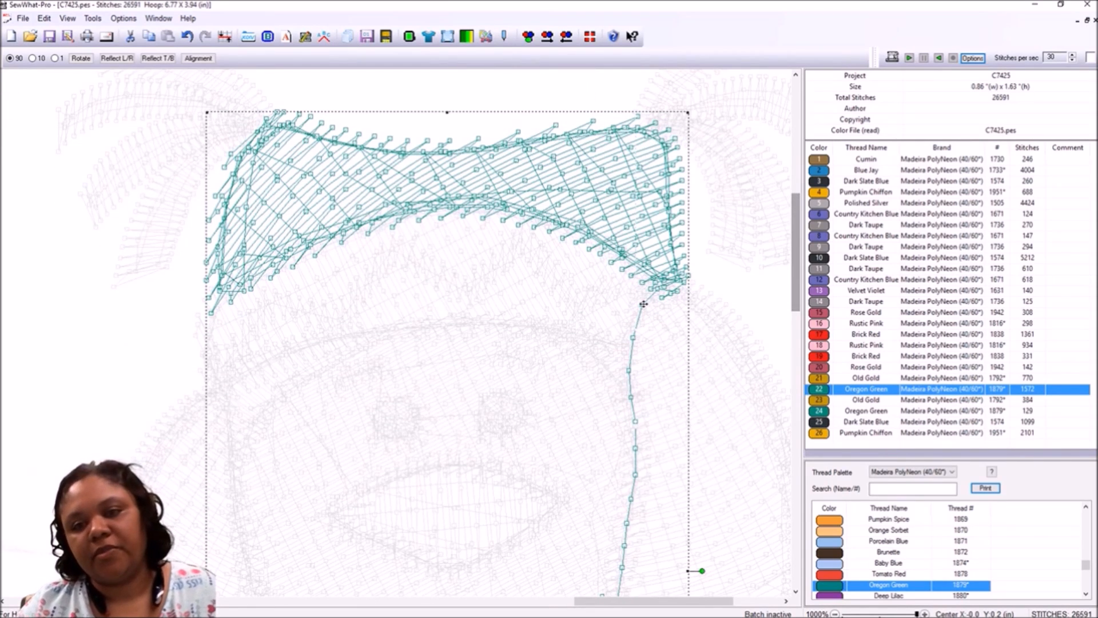
click(485, 36)
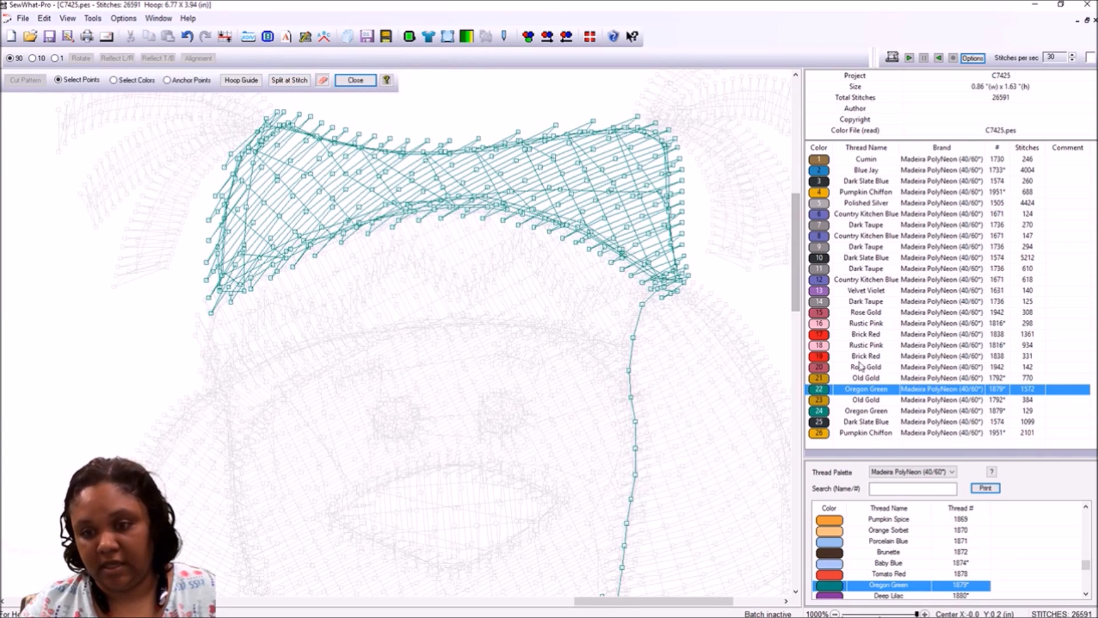
click(299, 81)
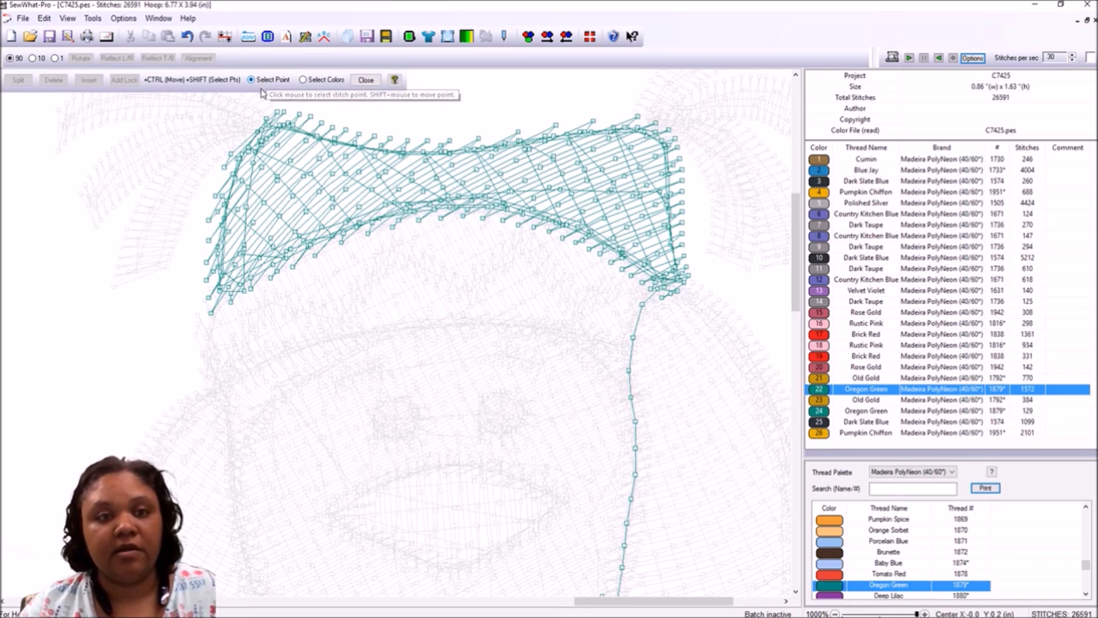
click(643, 305)
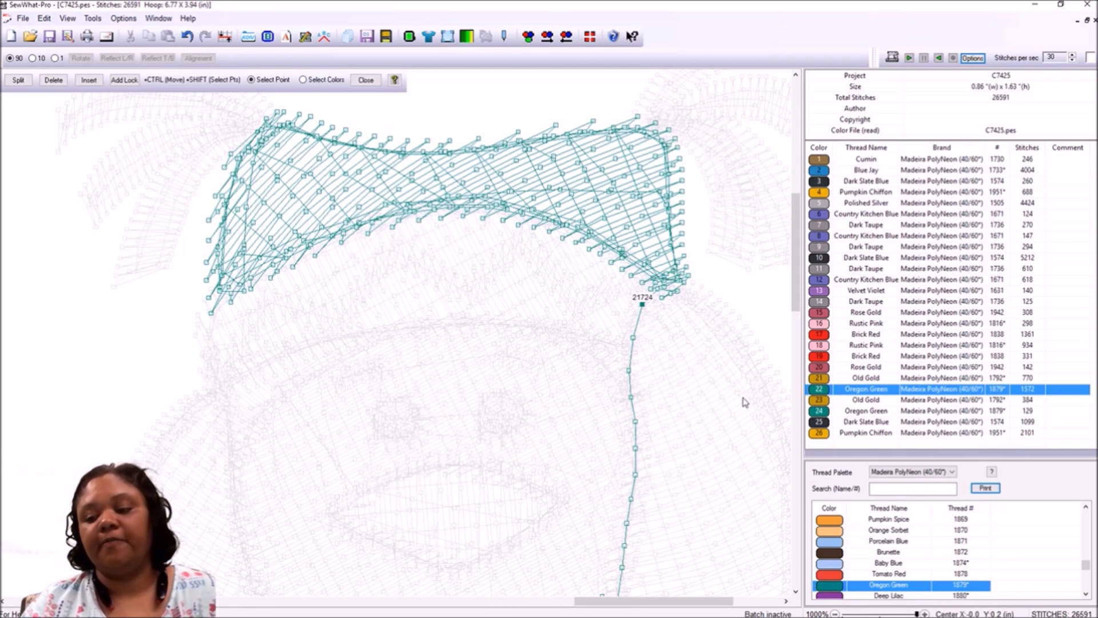
key(Left)
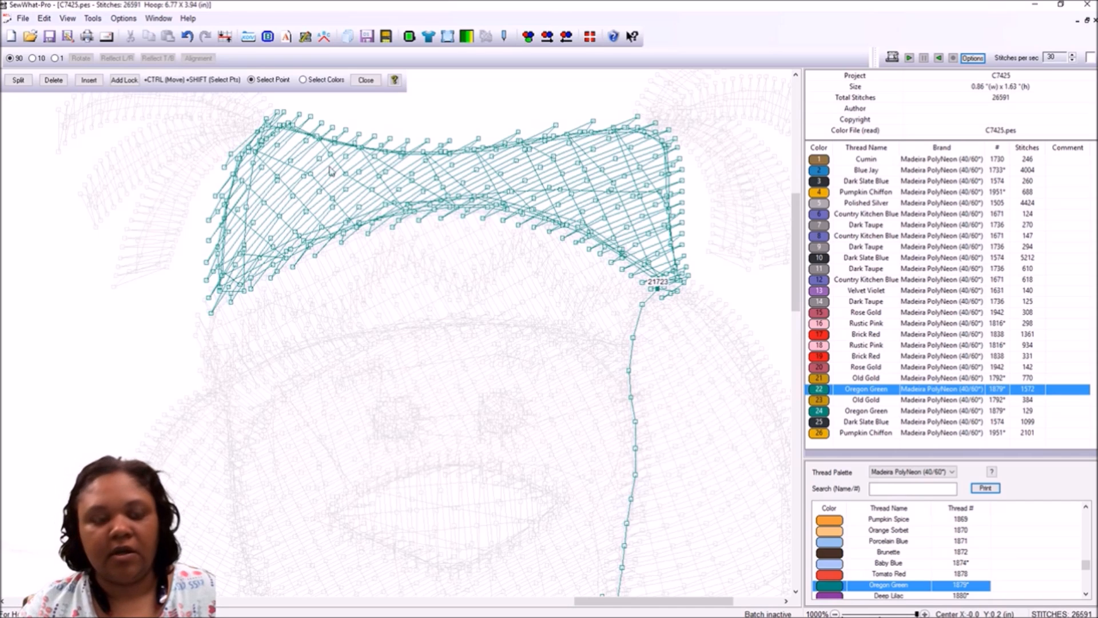
click(27, 83)
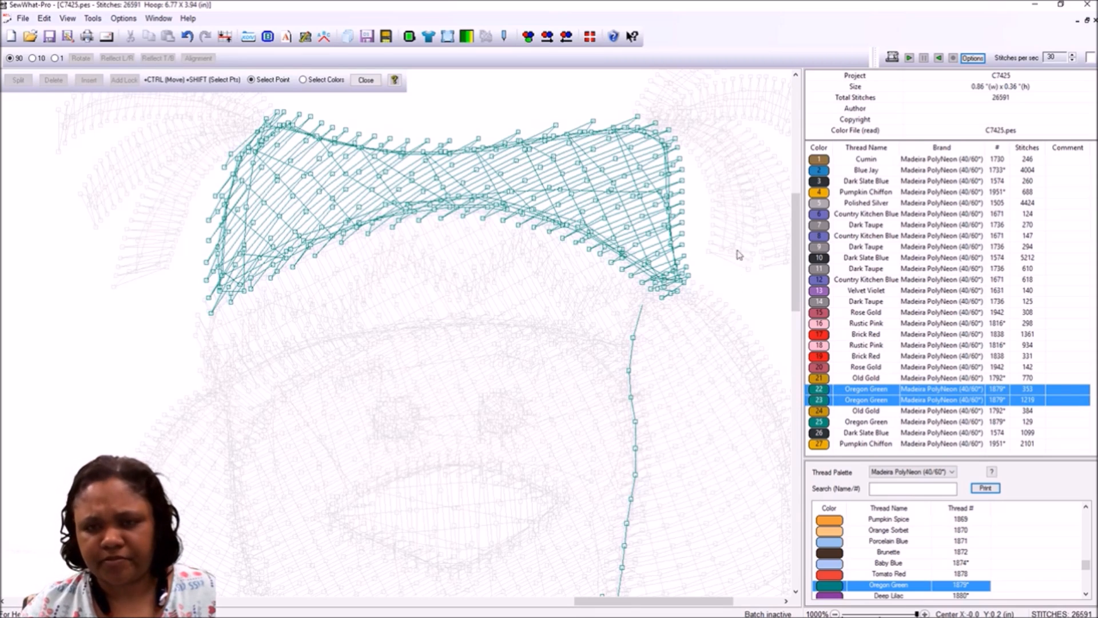
click(376, 81)
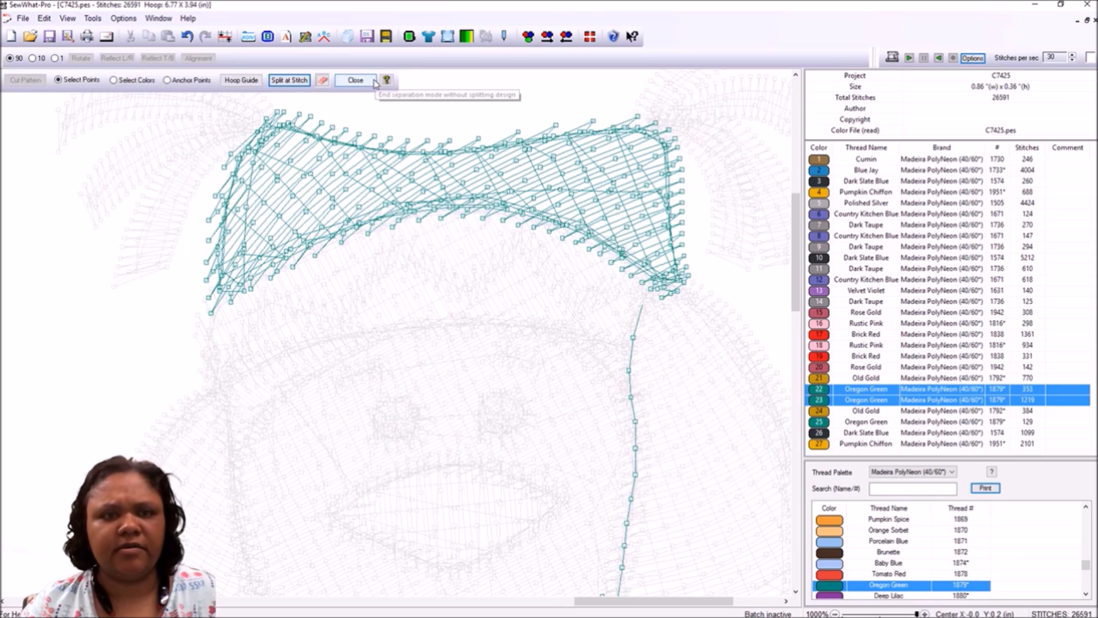
click(361, 82)
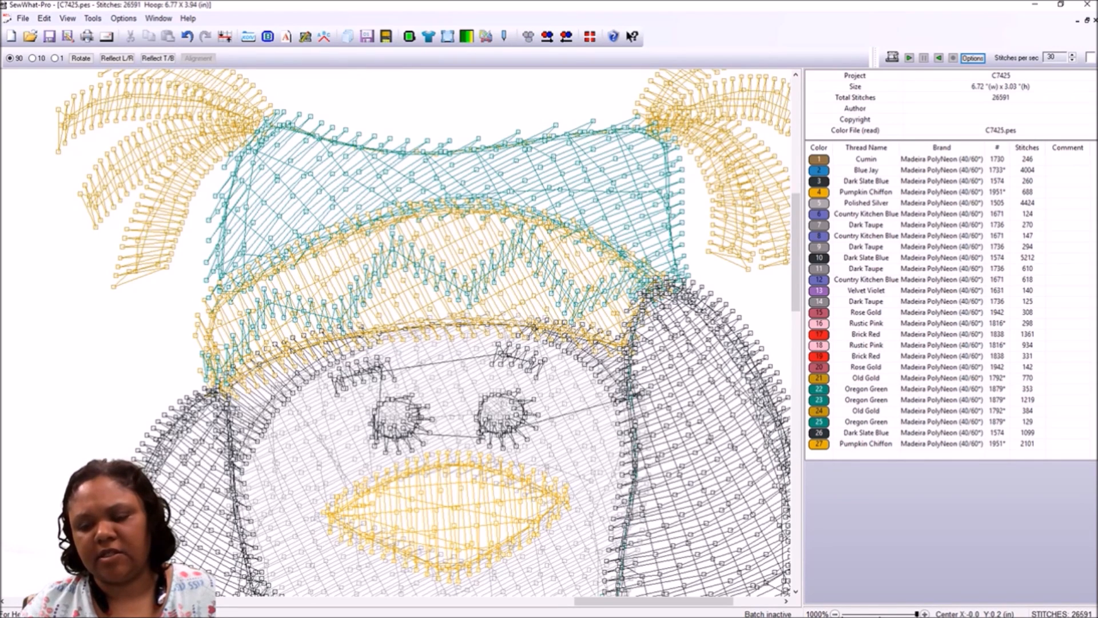
Recolour the third penguin's separated hat segment with Porcelain Blue 1871 thread and return to the whole design
click(824, 390)
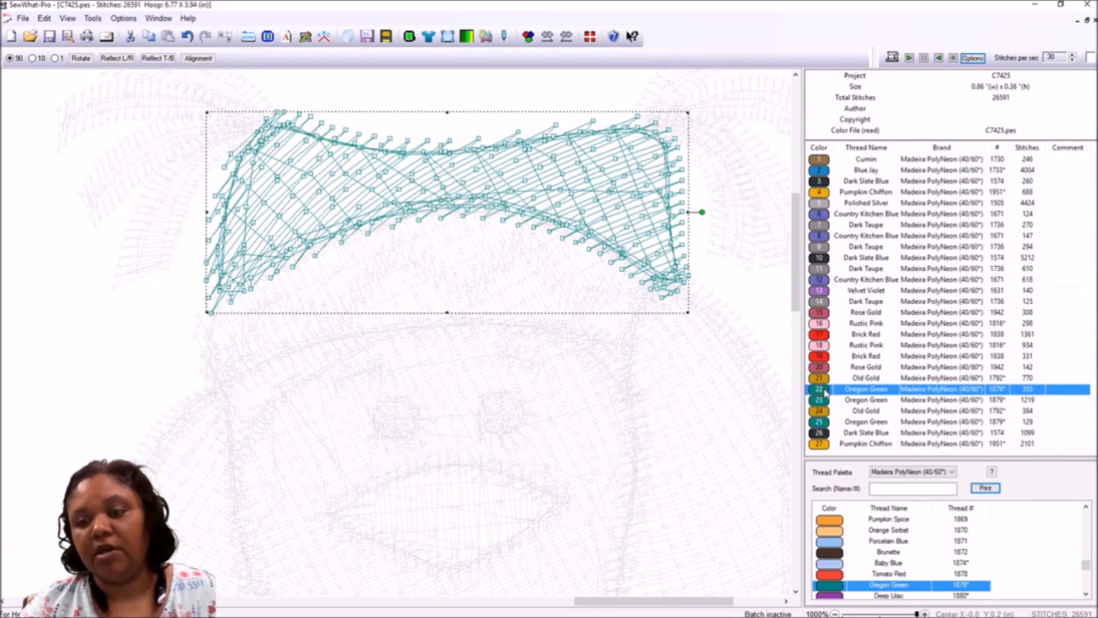
click(834, 542)
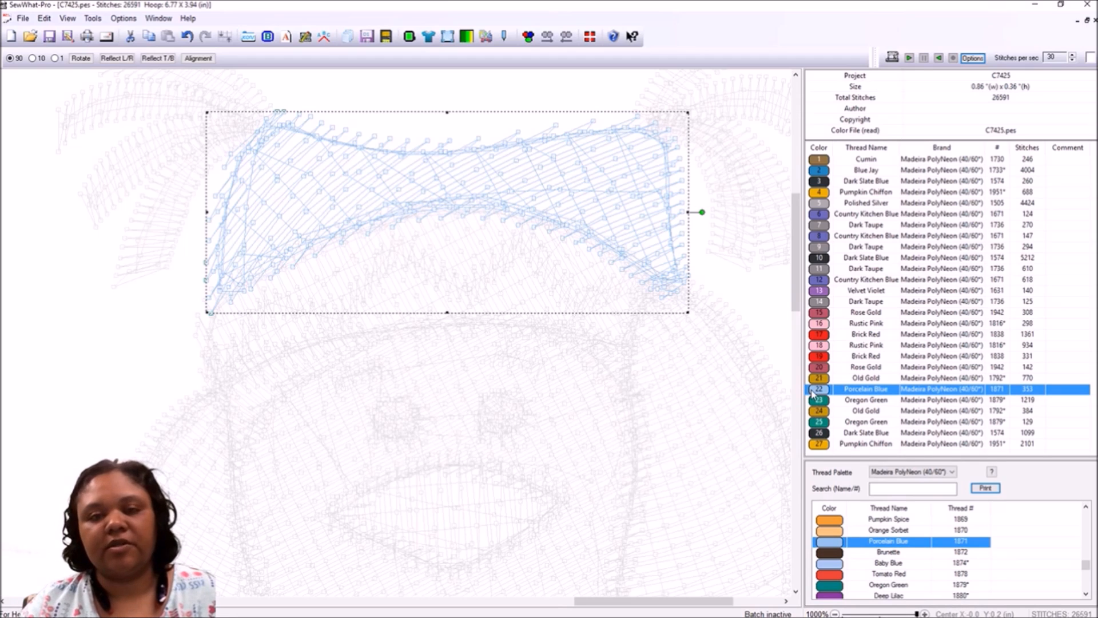
click(726, 381)
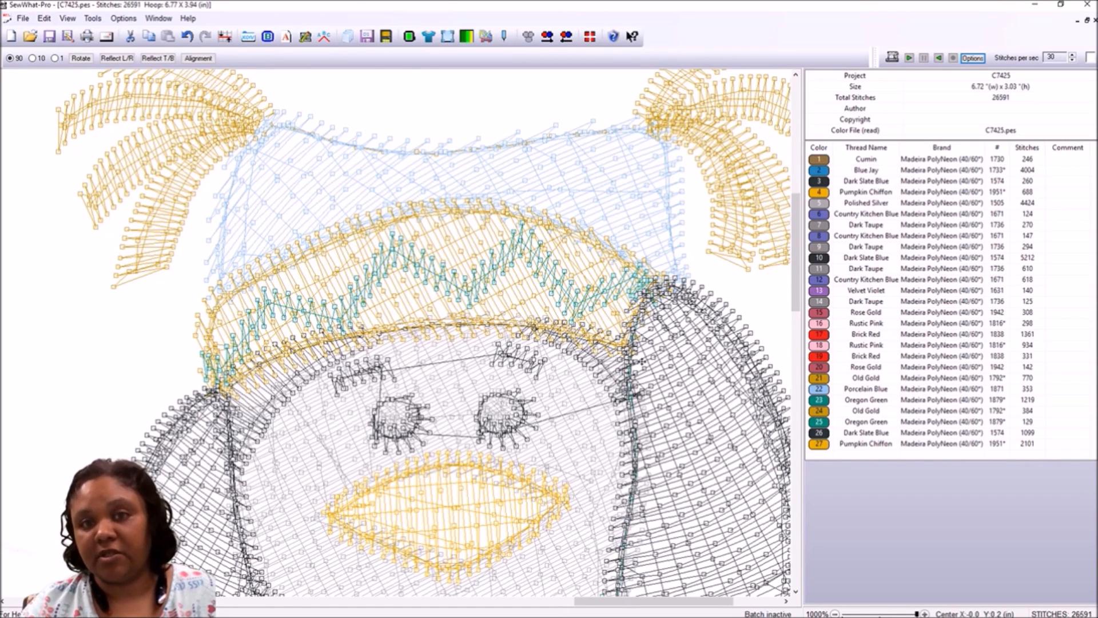
Isolate Oregon Green colour 23 and erase the line of travel stitches running from the hat down to the scarf
click(486, 36)
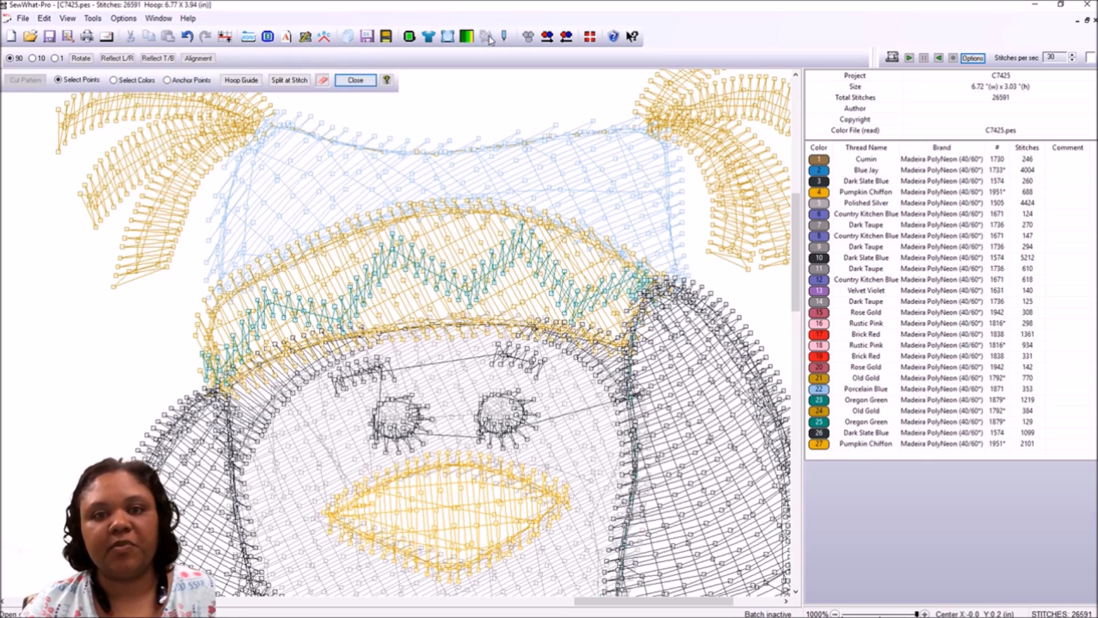
click(316, 78)
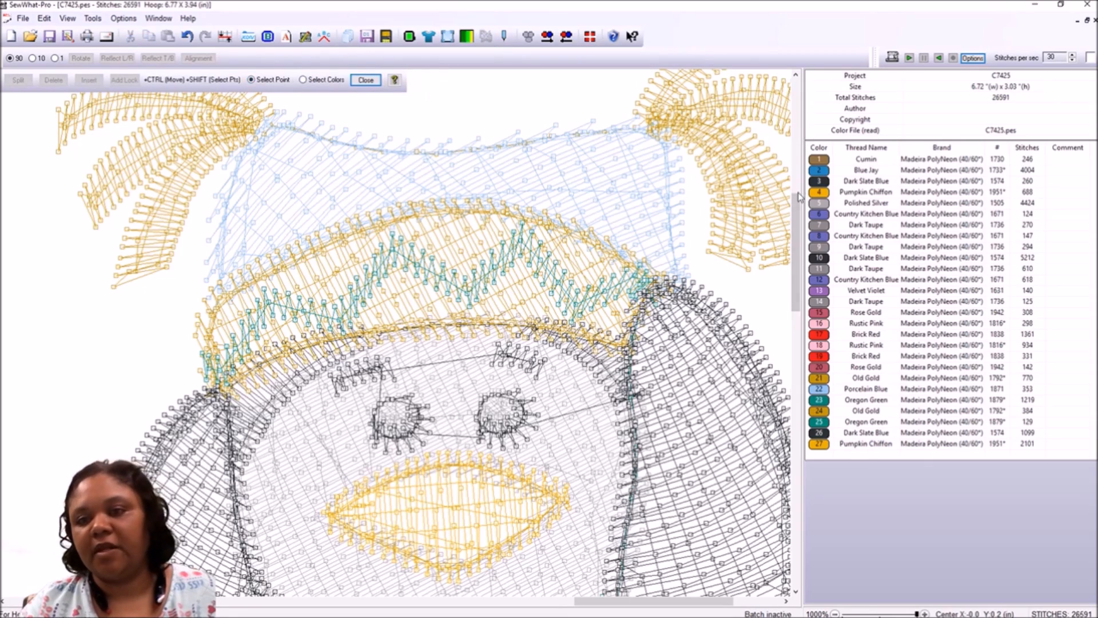
scroll(797, 213, down, 2)
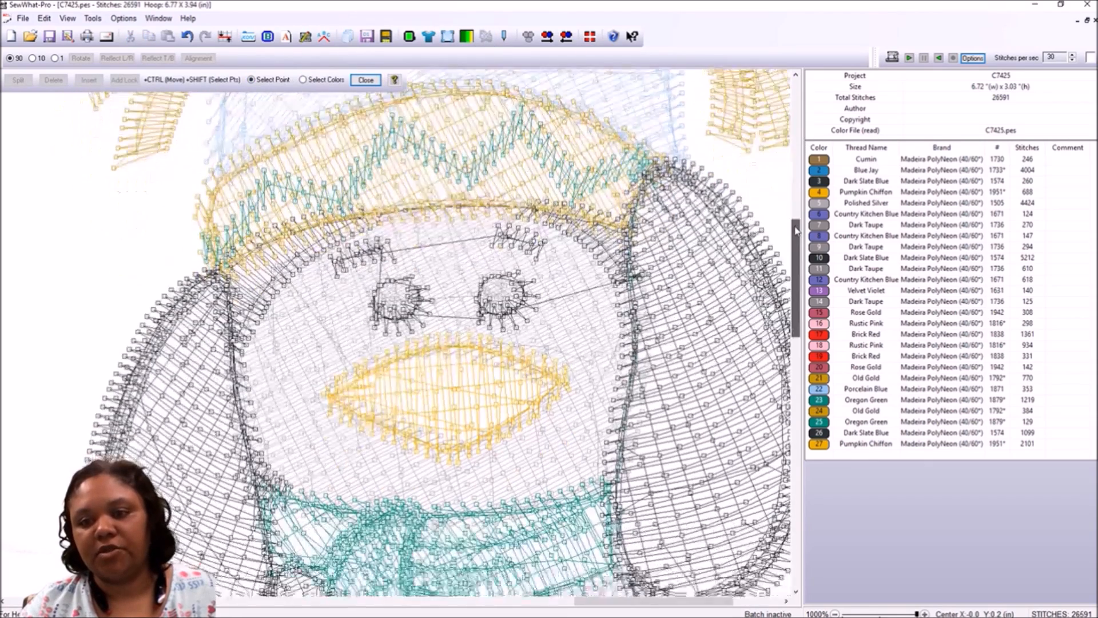
click(828, 401)
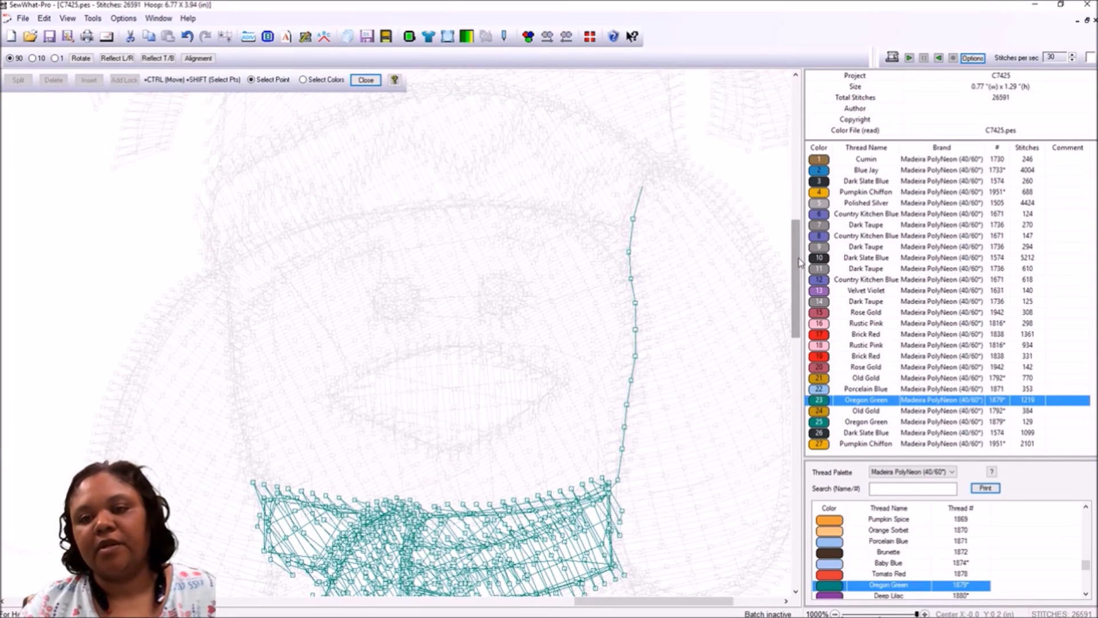
scroll(799, 265, down, 1)
scroll(799, 264, down, 2)
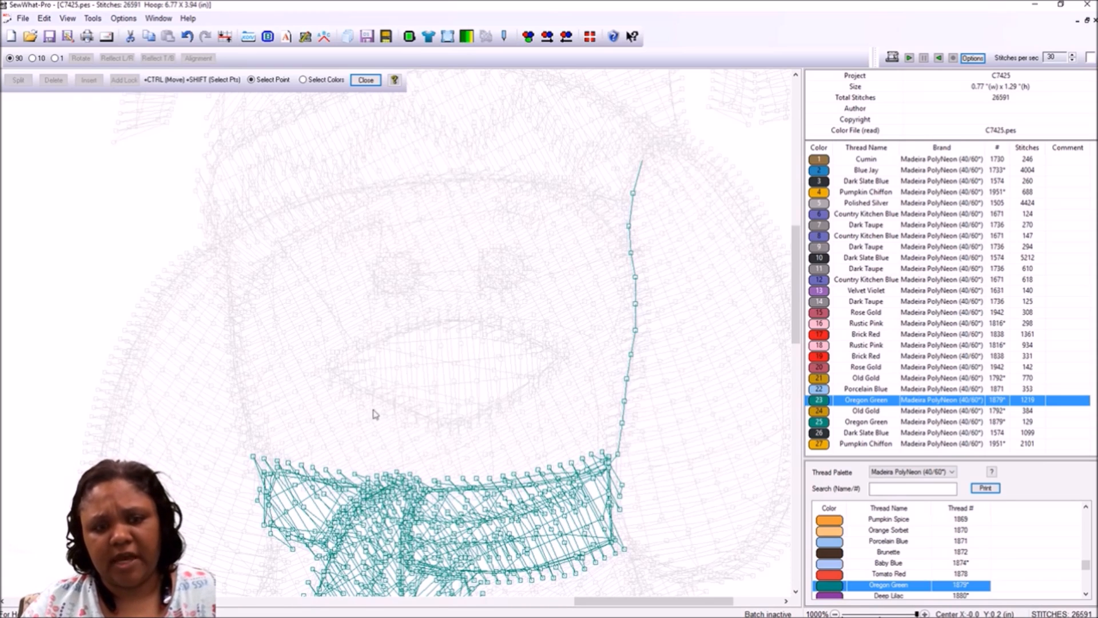
click(361, 82)
click(323, 80)
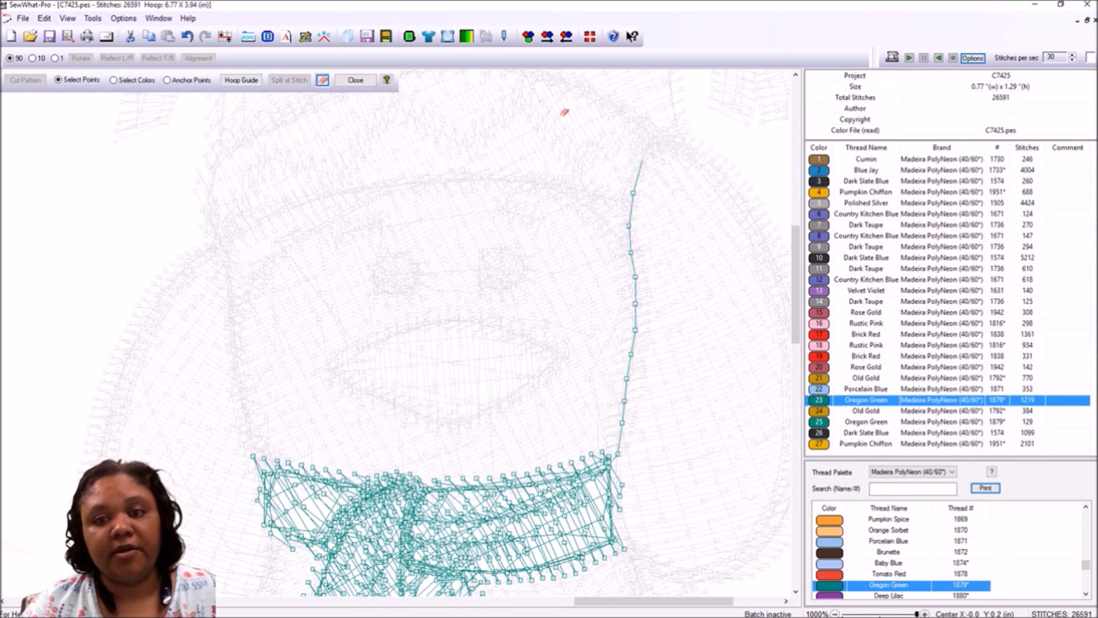
drag(641, 161, 617, 456)
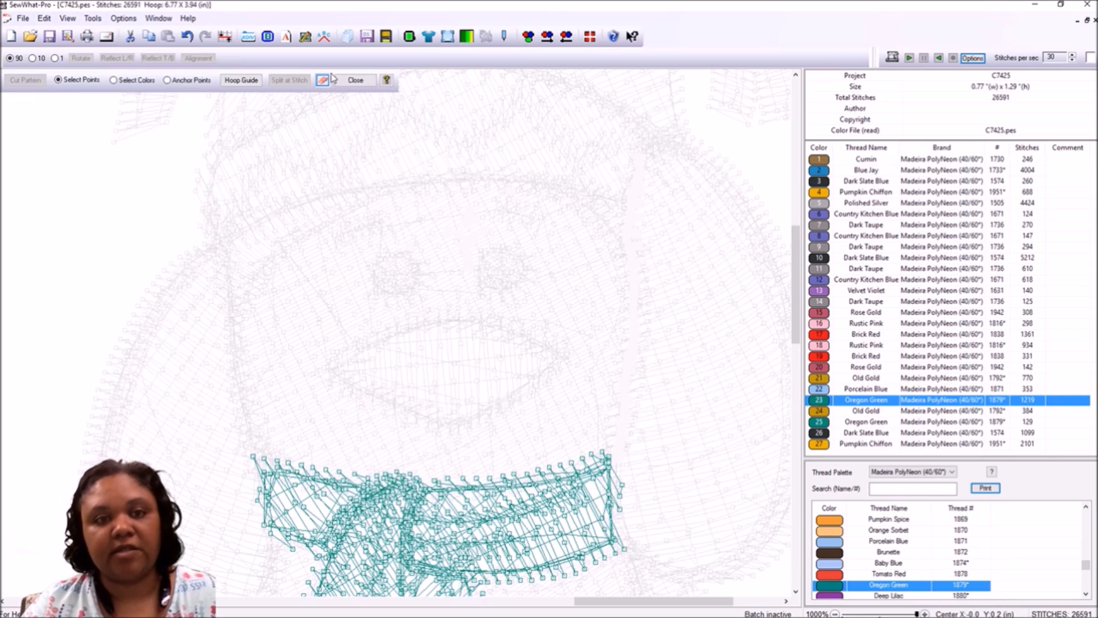
Carry out the pending erasures, end separation mode and check the third penguin's hat
click(360, 83)
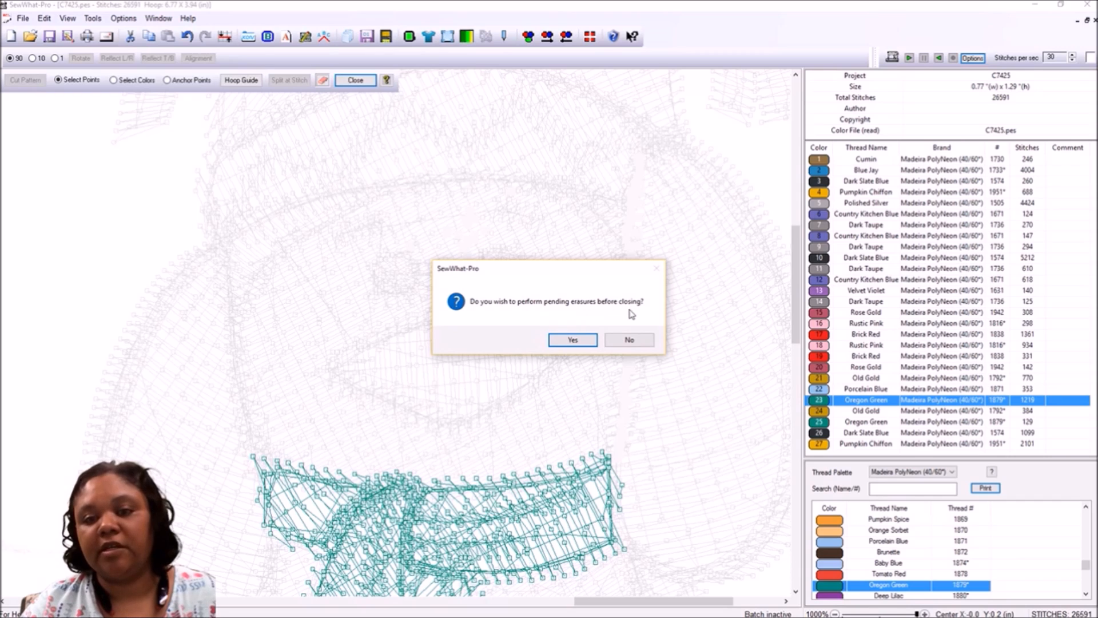
click(573, 340)
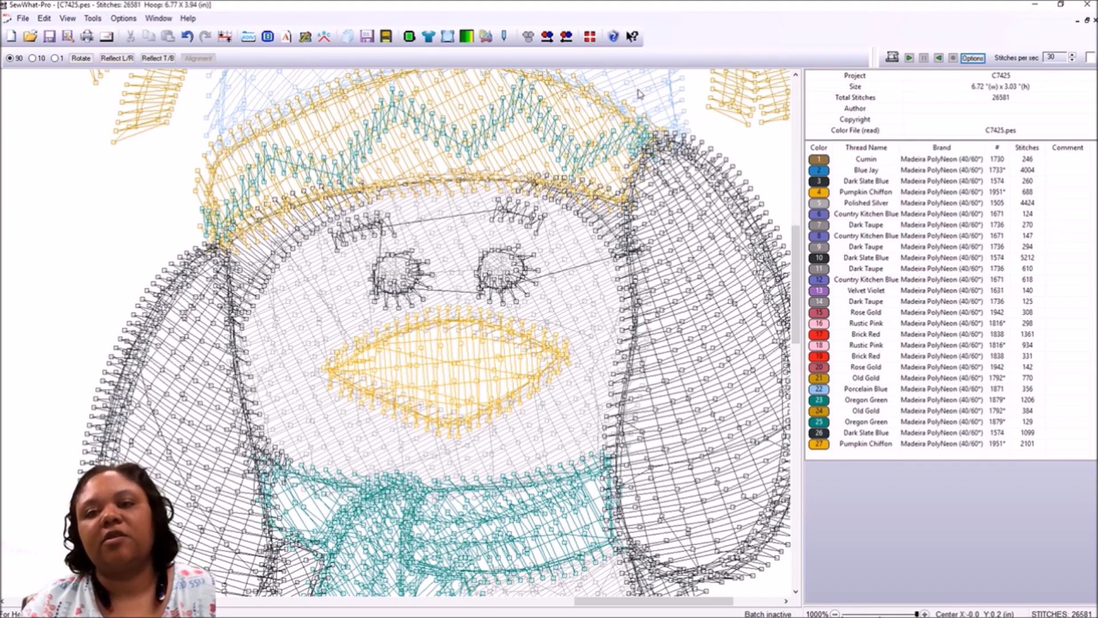
drag(797, 263, 798, 227)
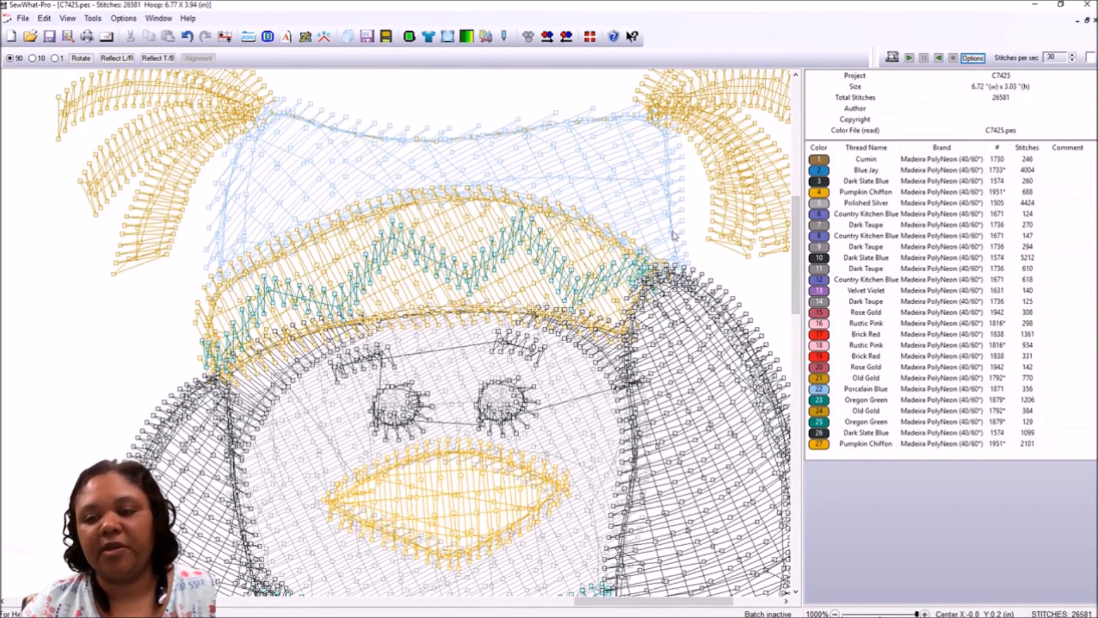
Inspect Oregon Green colour 23 and Pumpkin Chiffon colour 27 in isolation, returning to the whole design after each
click(832, 400)
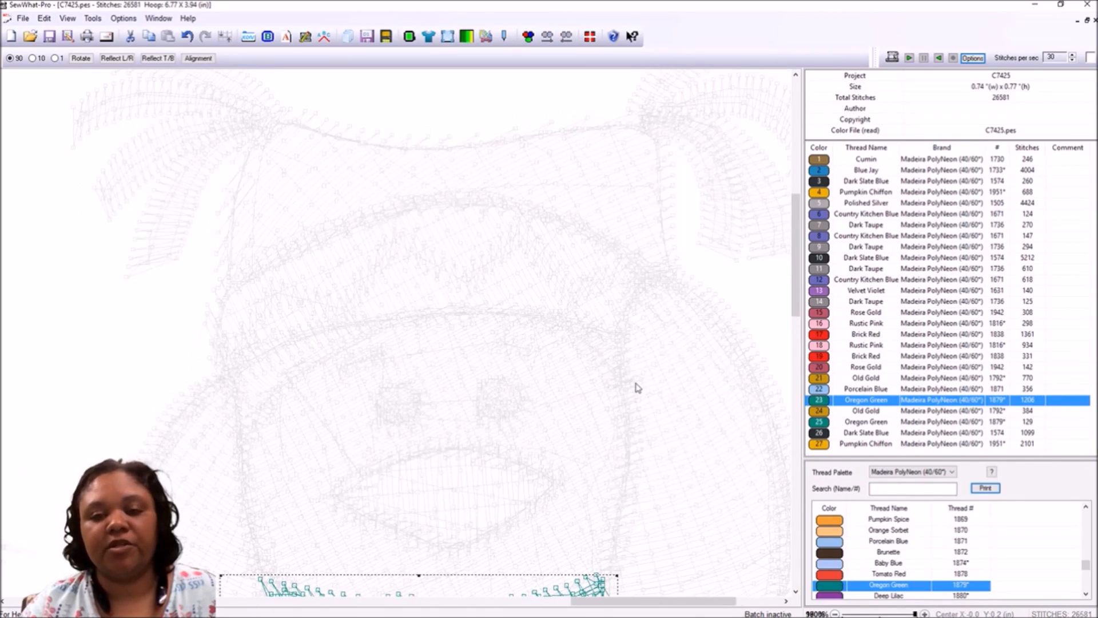
drag(794, 272, 796, 303)
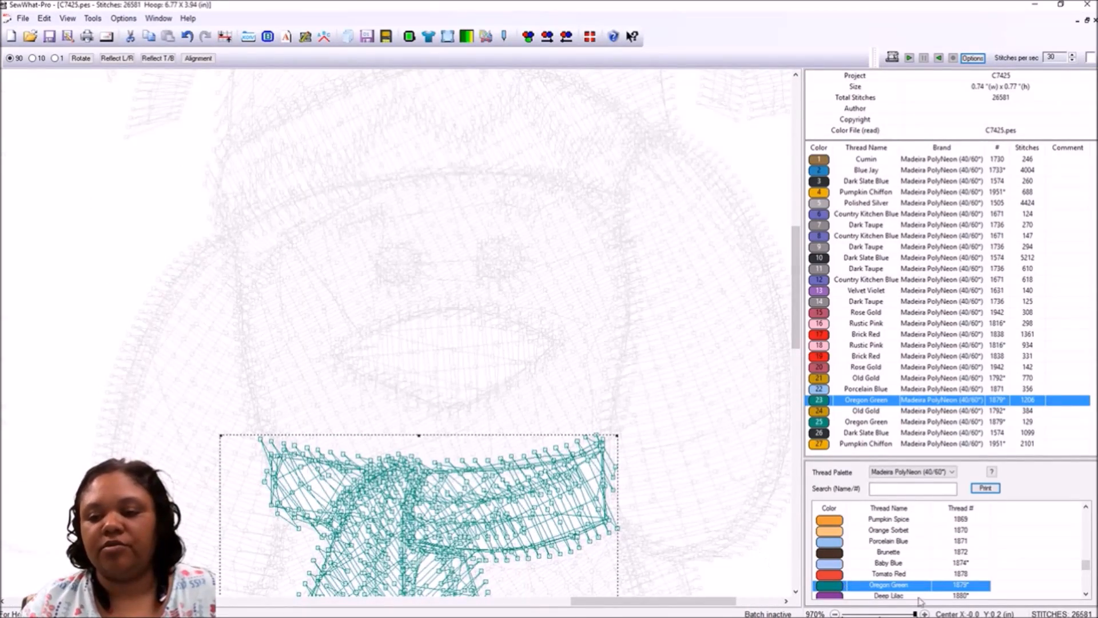
drag(913, 613, 882, 613)
click(479, 489)
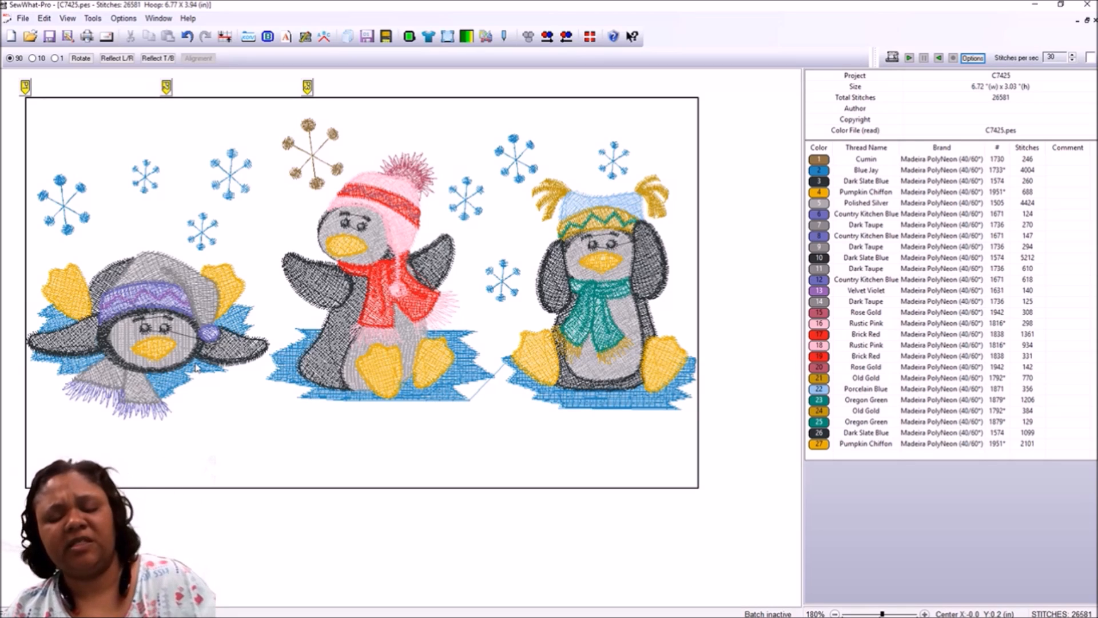
click(817, 444)
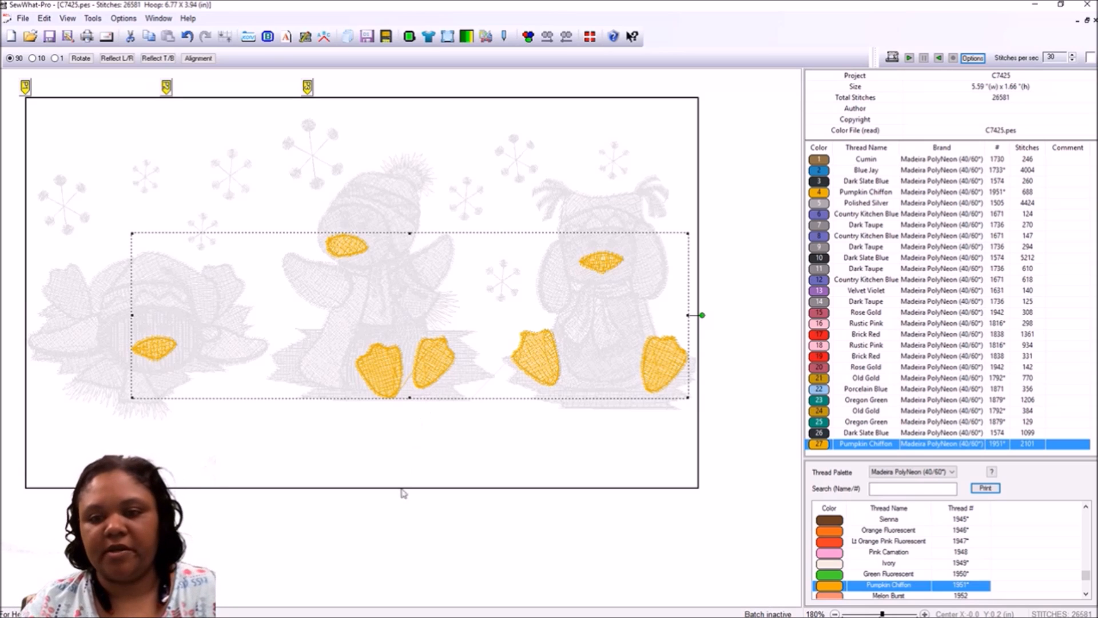
click(413, 516)
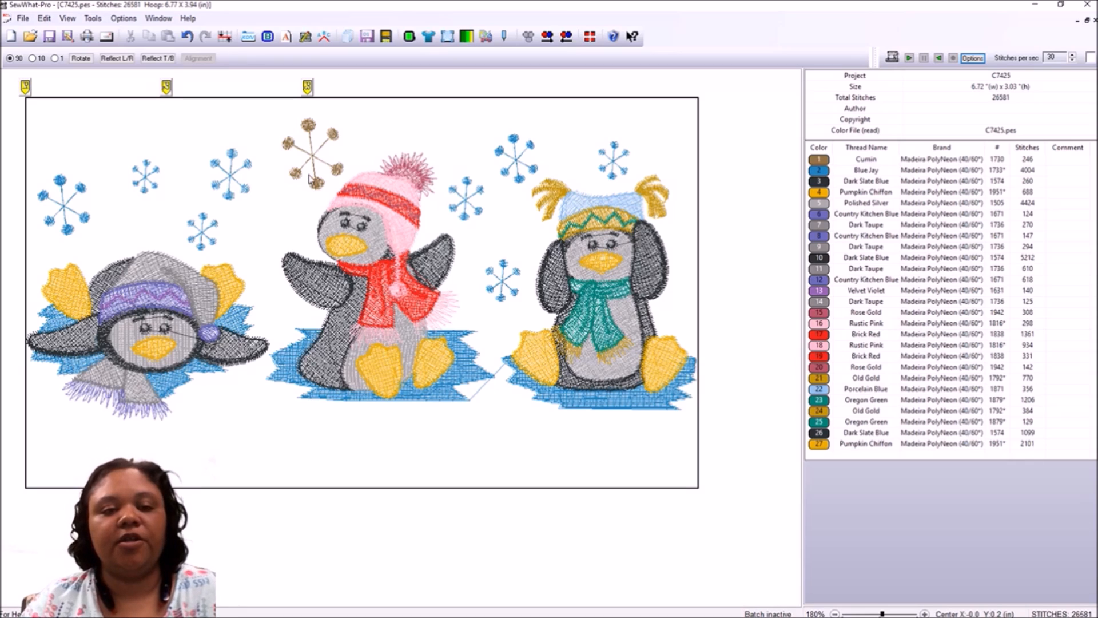
click(485, 38)
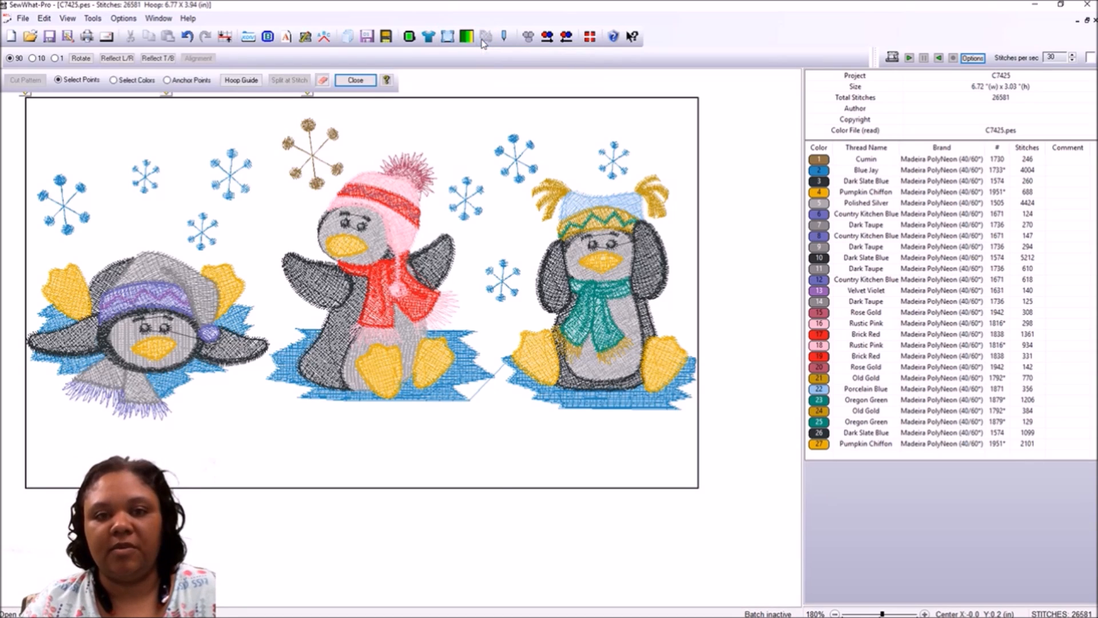
click(324, 82)
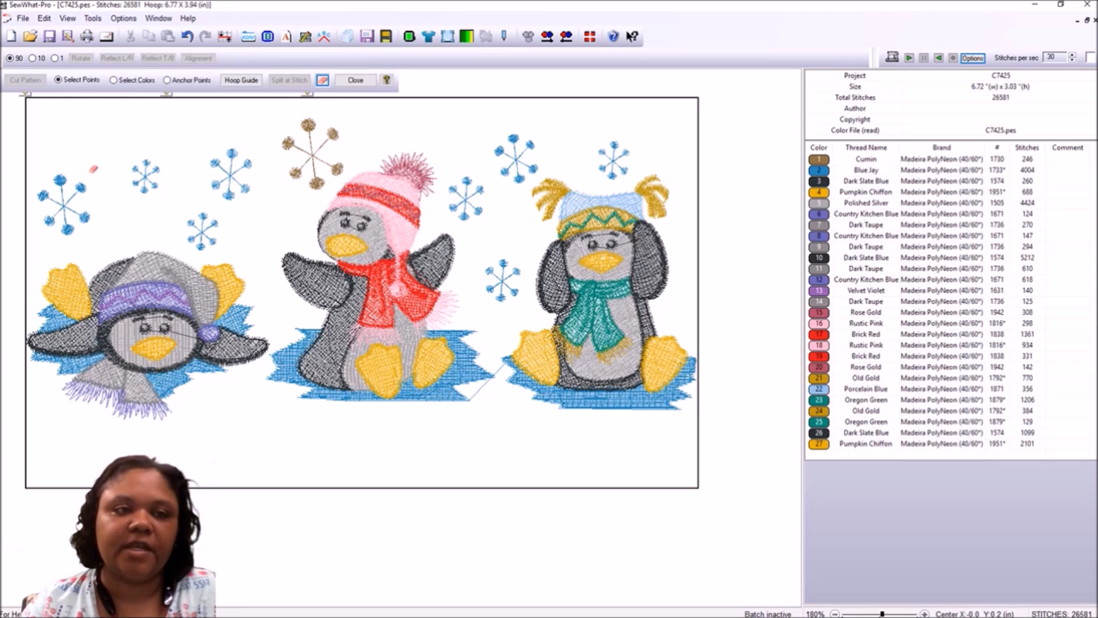
click(328, 82)
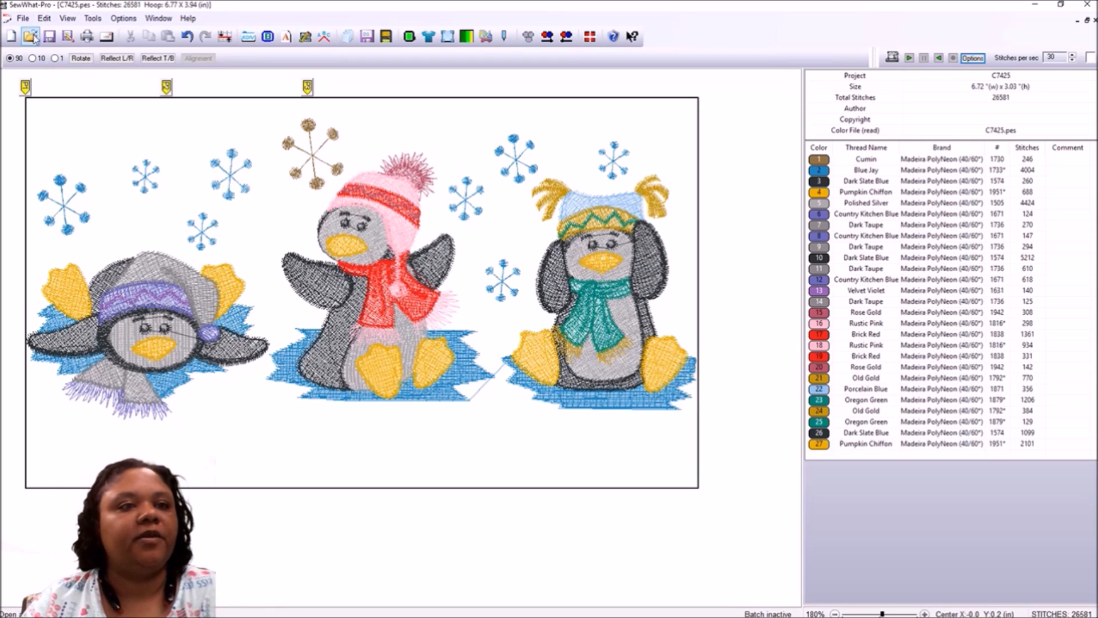
click(22, 18)
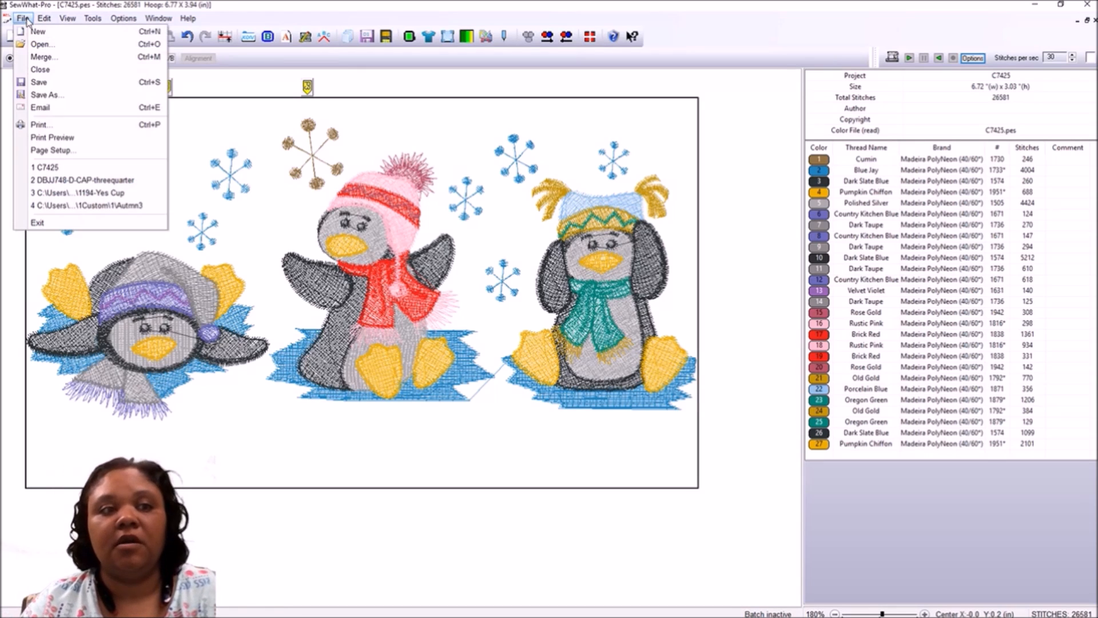
click(24, 20)
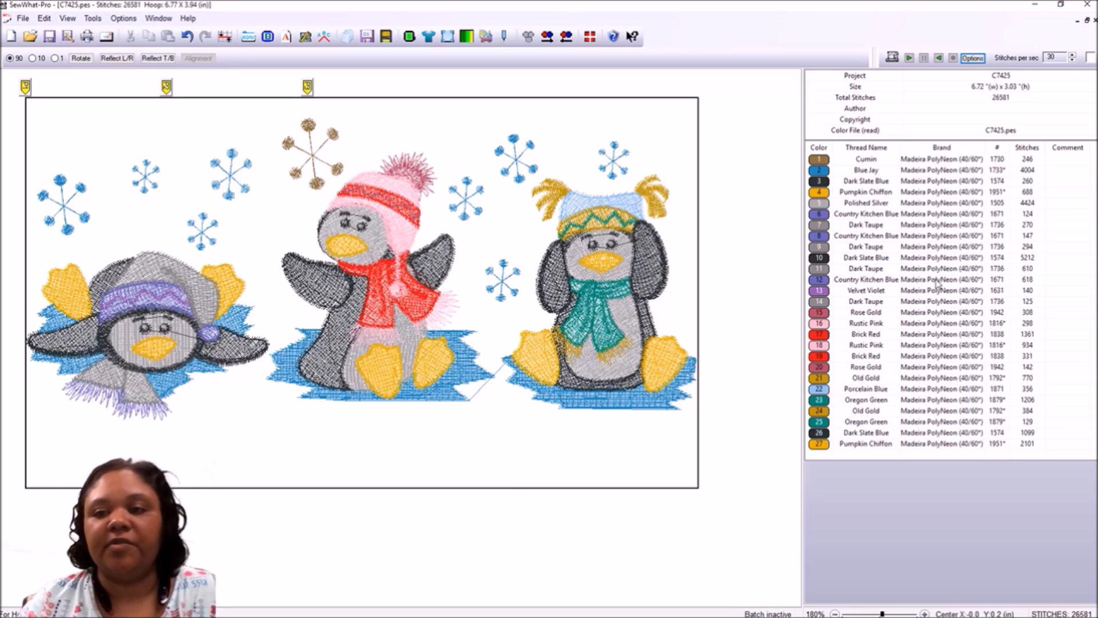
Delete the Blue Jay thread of the ice and small snowflakes and the Cumin thread of the large snowflake
click(824, 172)
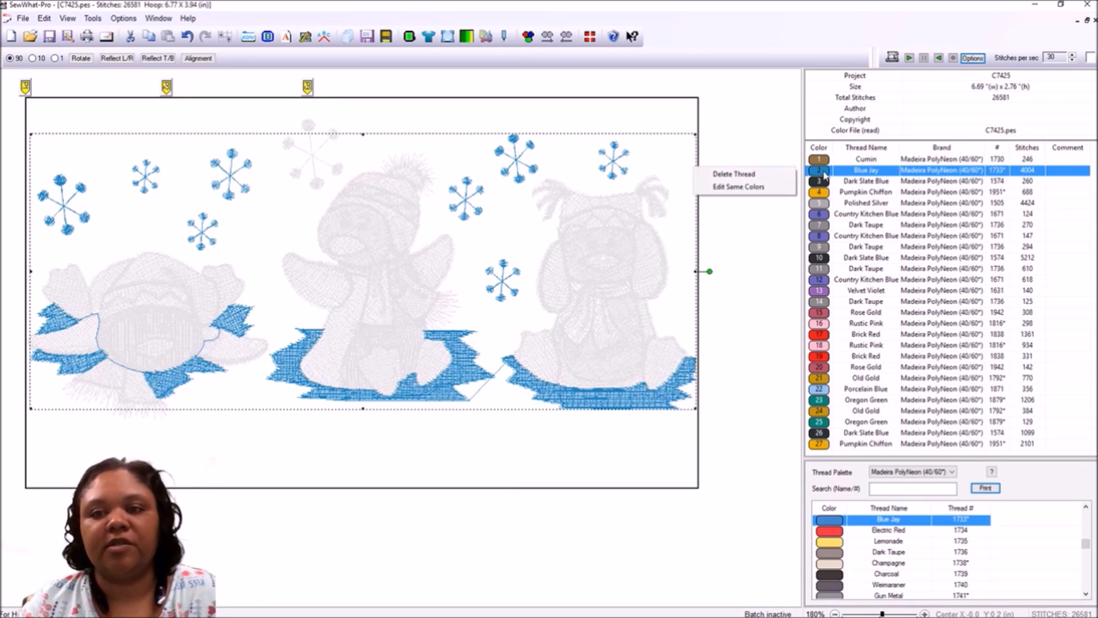
click(770, 150)
click(811, 173)
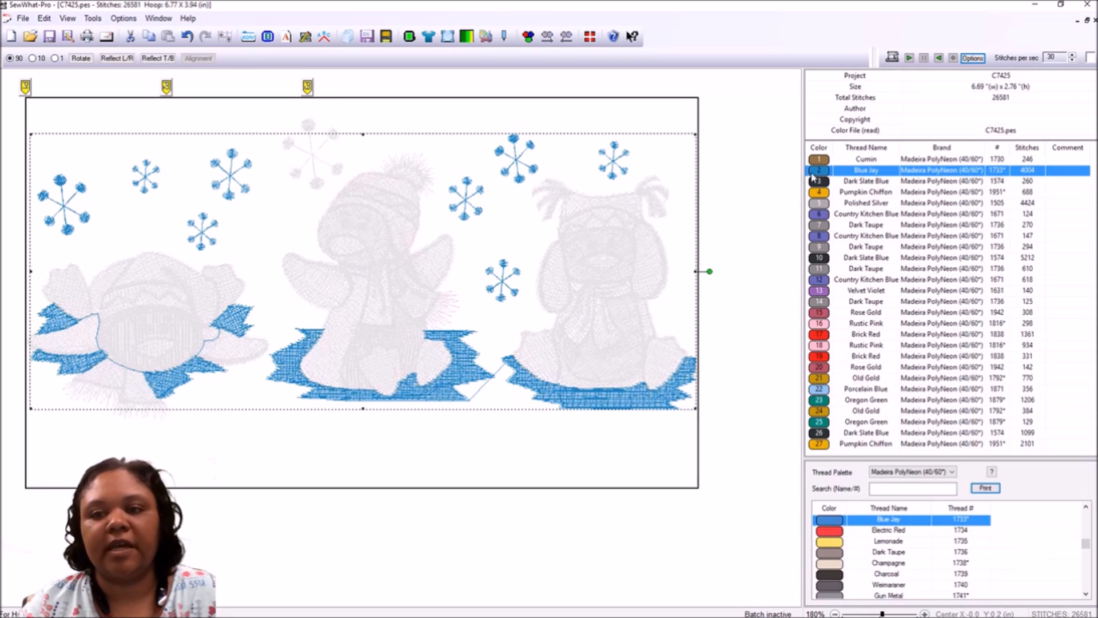
right_click(813, 177)
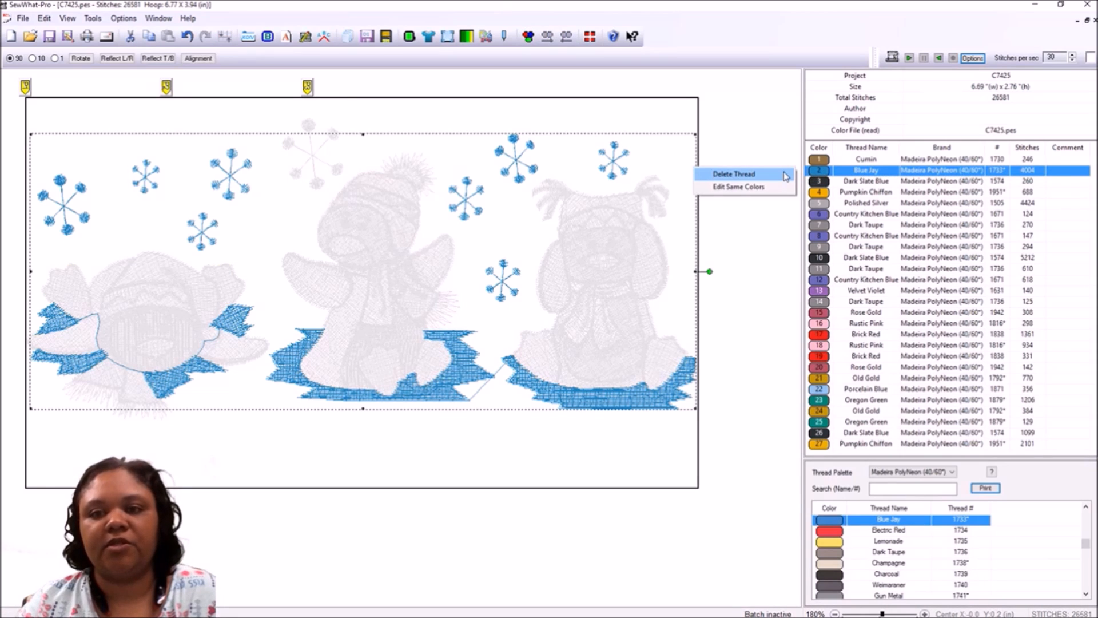
click(786, 175)
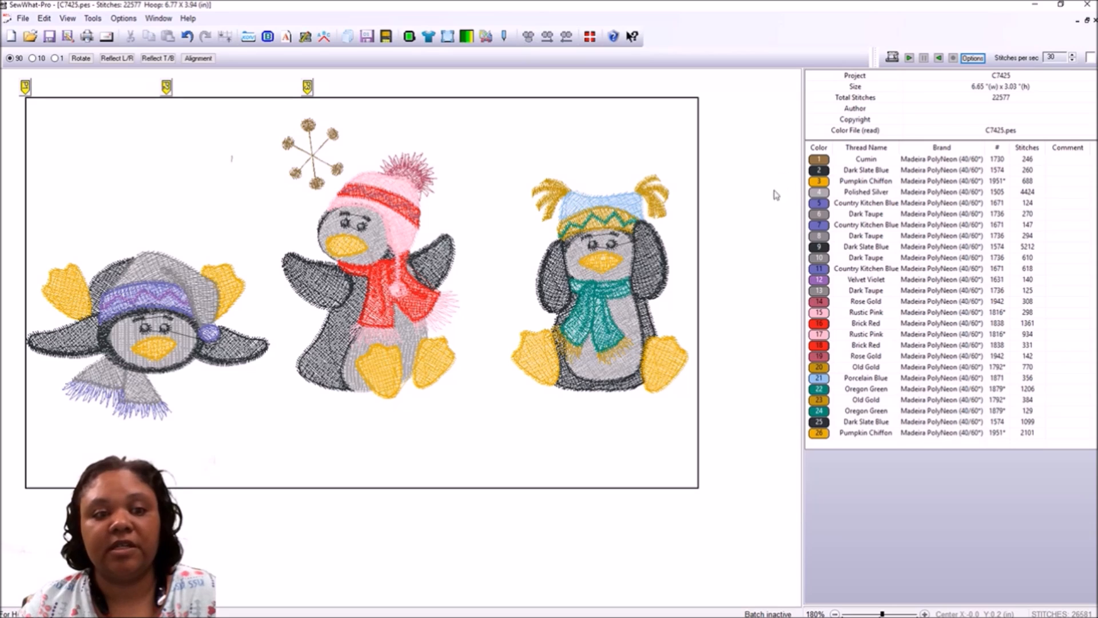
right_click(822, 162)
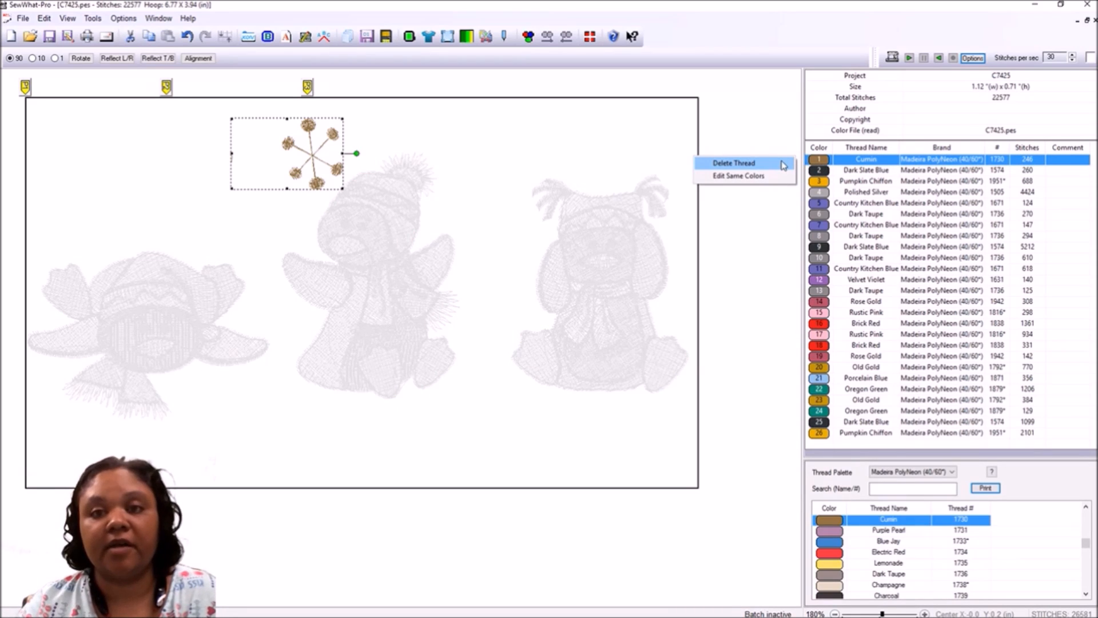
click(783, 165)
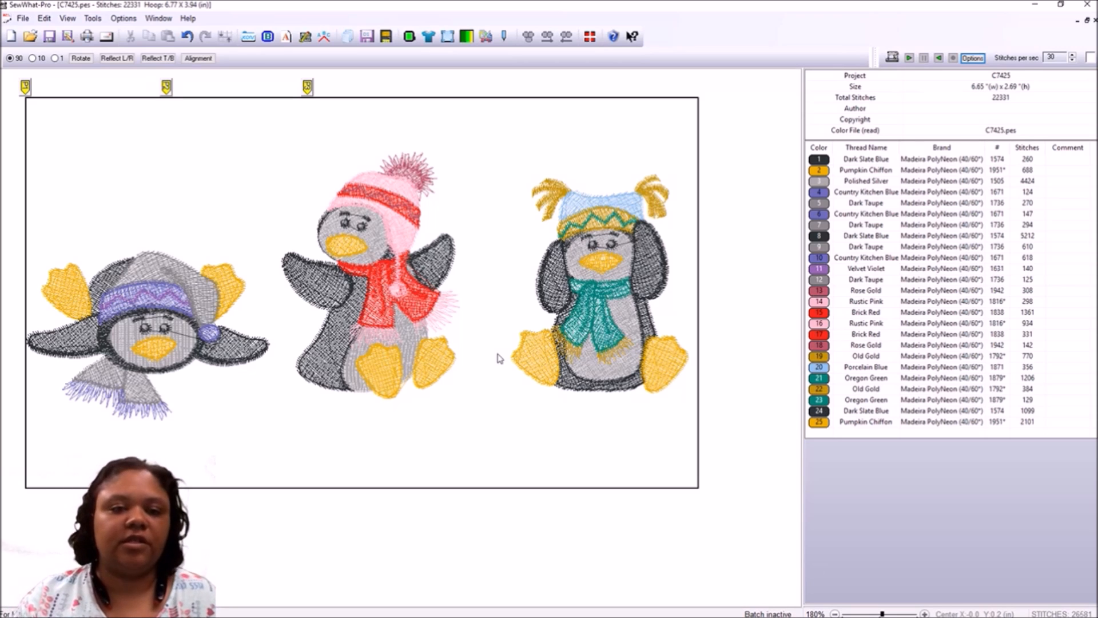
Try deleting the third penguin's Oregon Green scarf thread, colour 21, and undo the deletion
scroll(497, 357, up, 1)
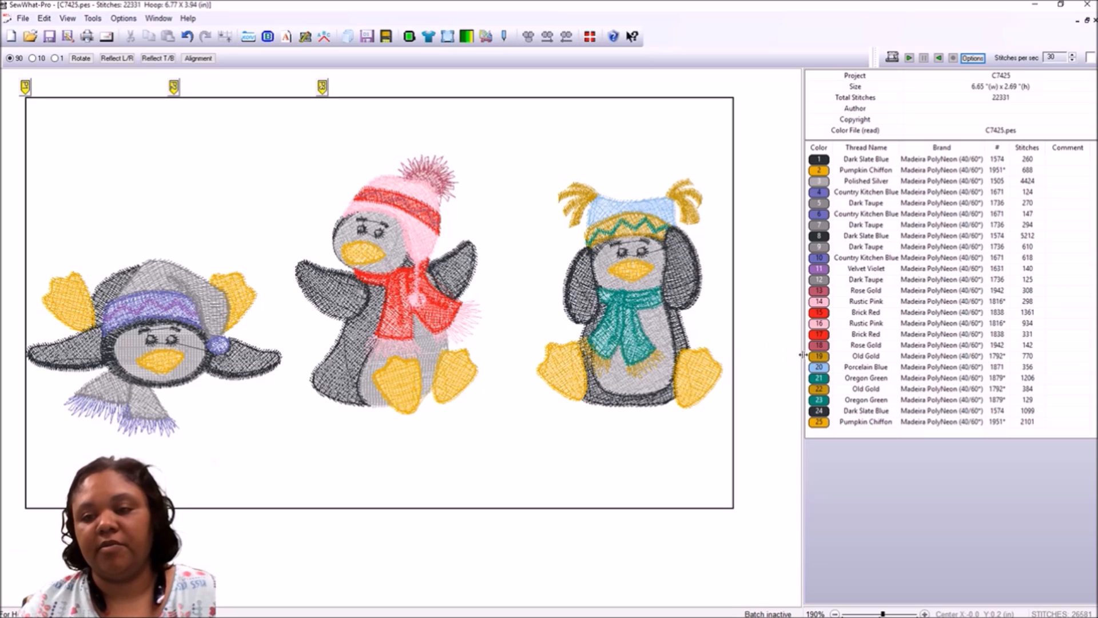
click(812, 378)
right_click(811, 379)
click(784, 382)
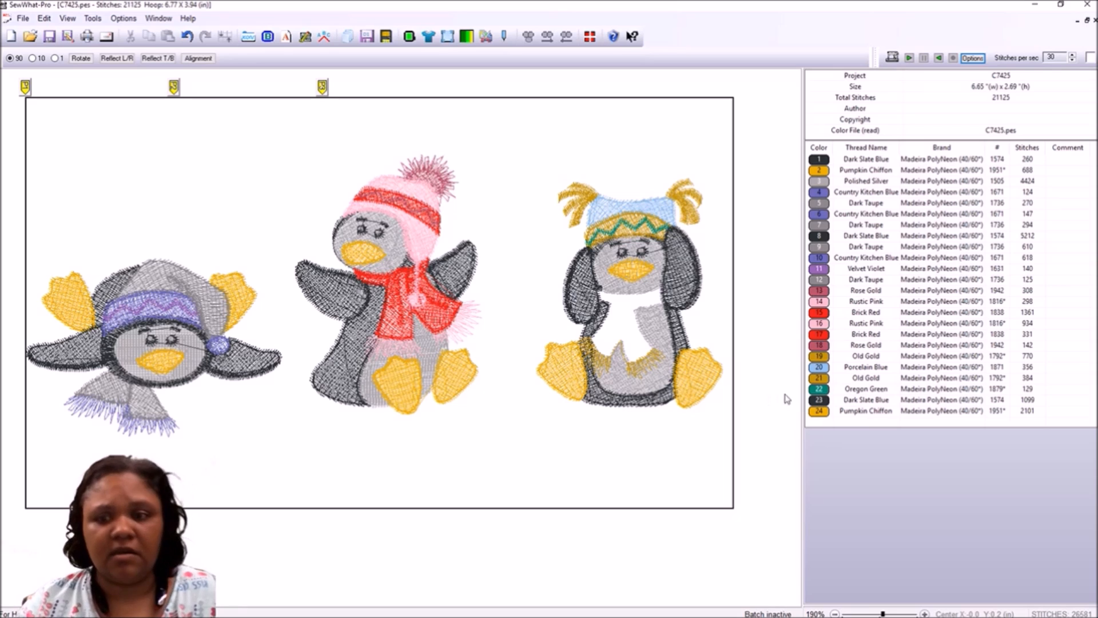
click(187, 36)
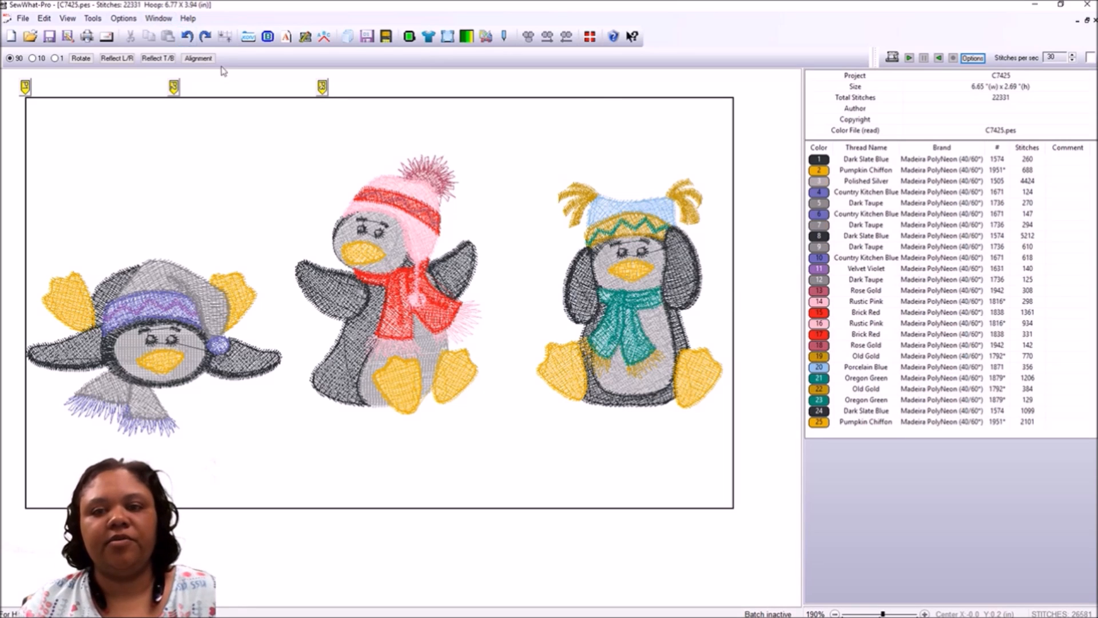